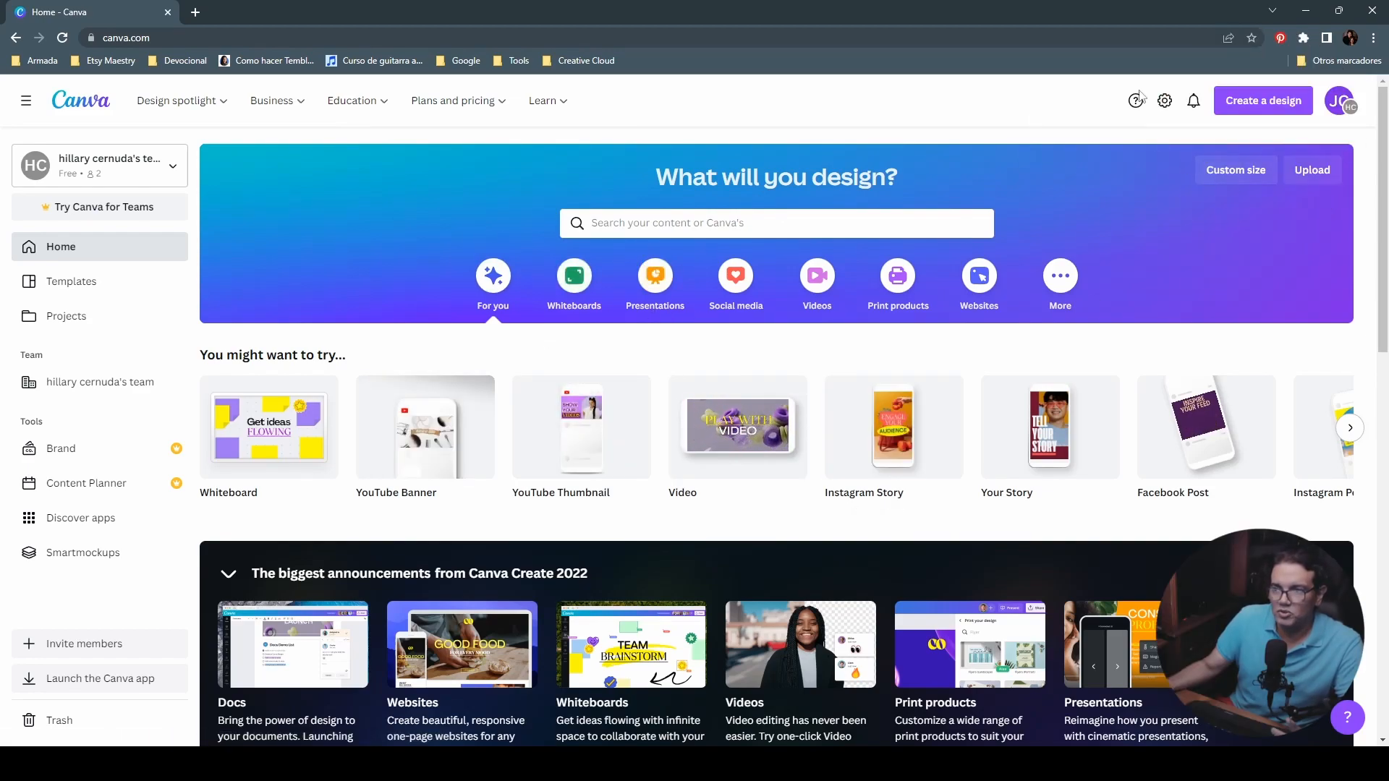
Step: Create a new blank design with a custom size of 1920 × 600 px
{"action": "left_click", "coordinate": [1270, 102]}
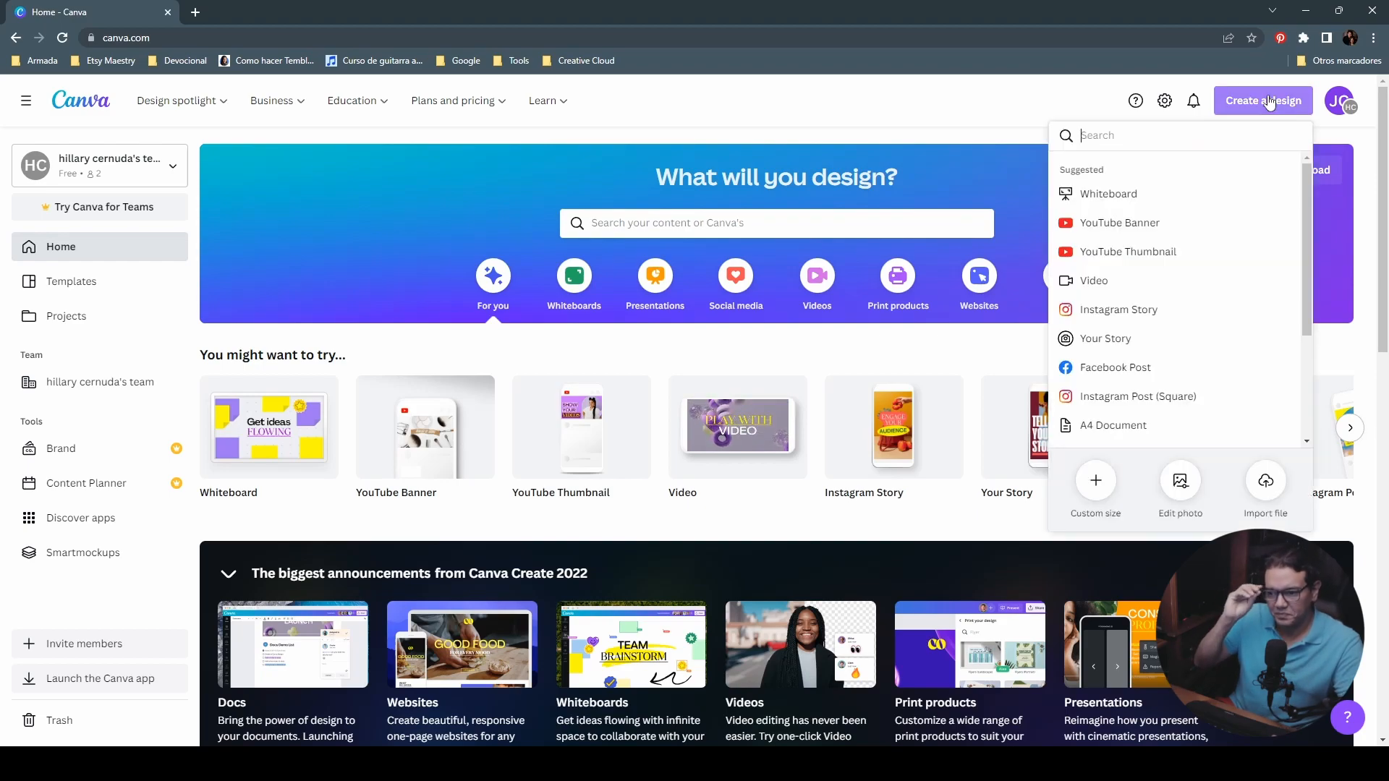
{"action": "scroll", "coordinate": [1205, 251], "scroll_direction": "down", "scroll_amount": 1}
{"action": "scroll", "coordinate": [1205, 251], "scroll_direction": "down", "scroll_amount": 3}
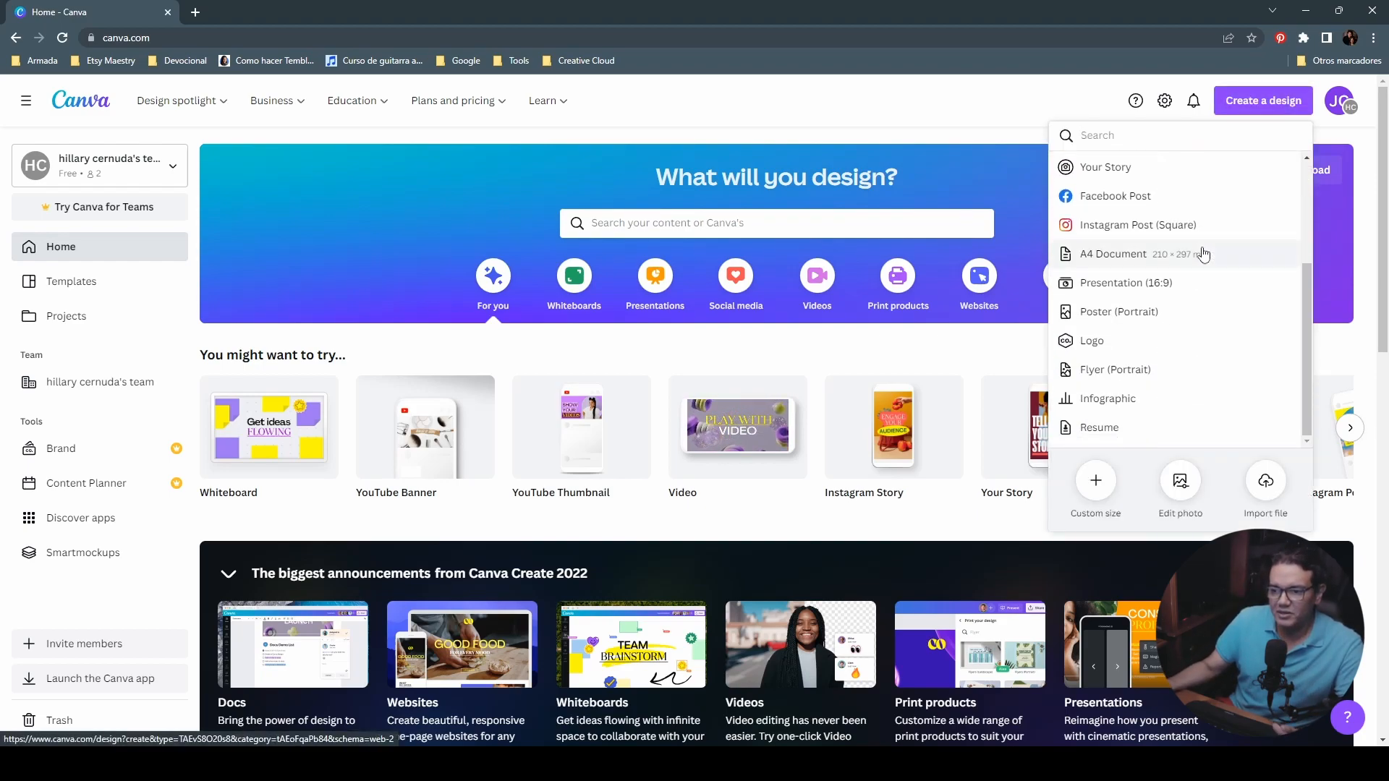
{"action": "left_click", "coordinate": [1097, 484]}
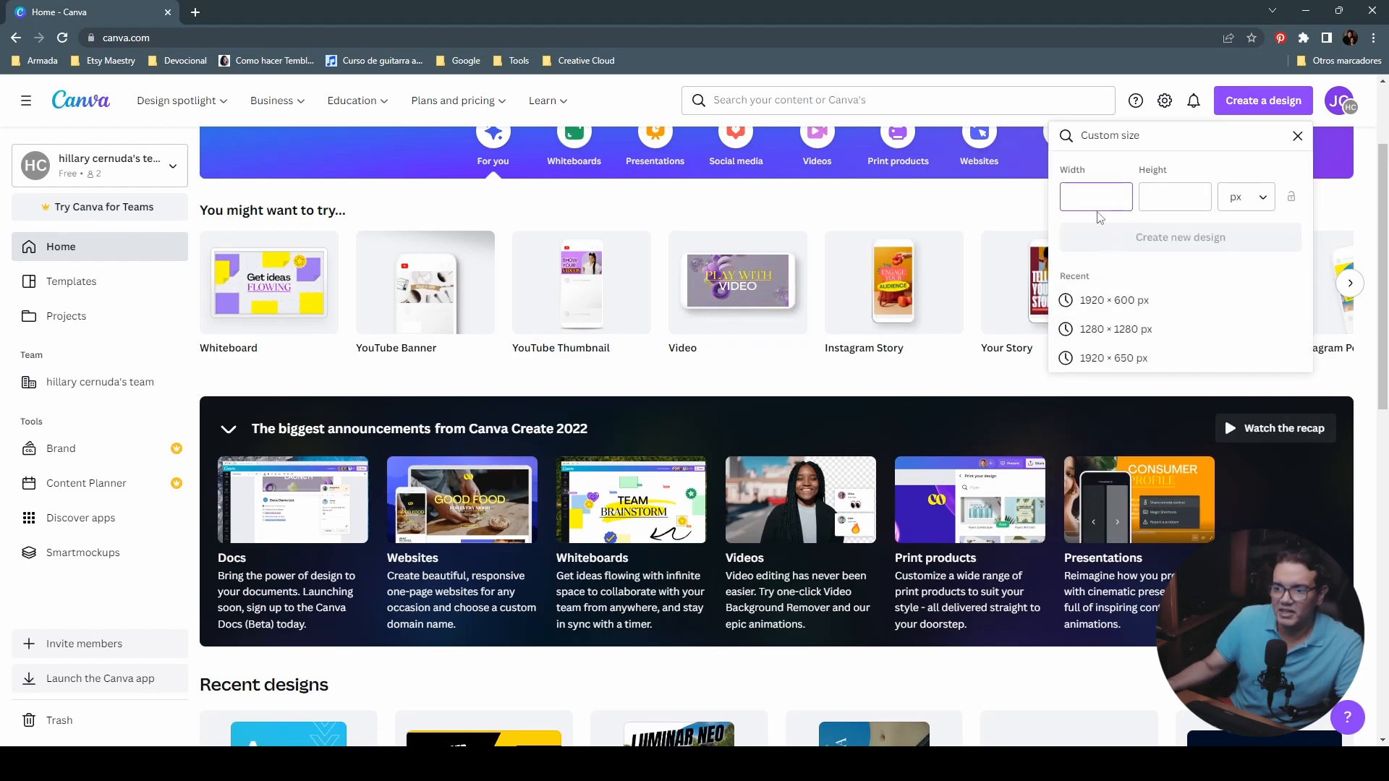
{"action": "type", "text": "1920"}
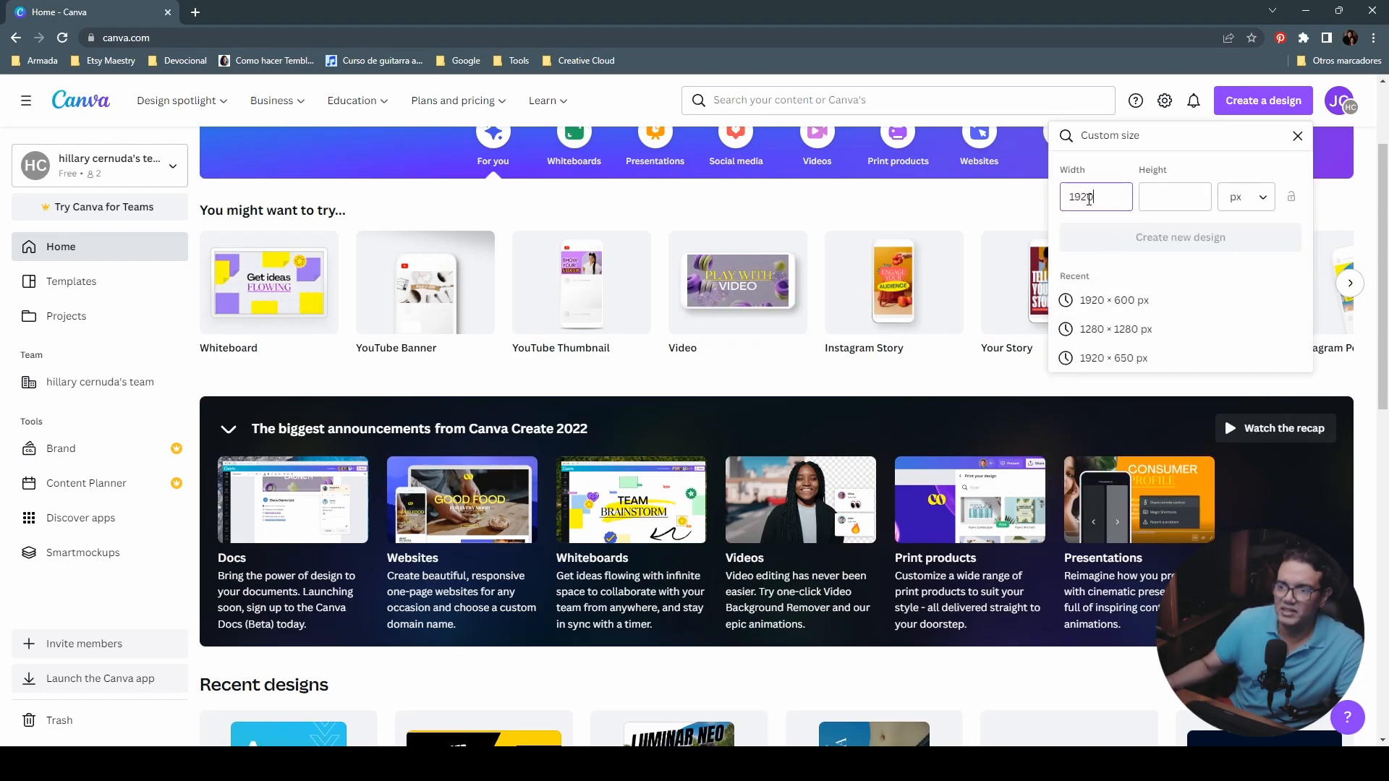
{"action": "left_click", "coordinate": [1172, 194]}
{"action": "type", "text": "600"}
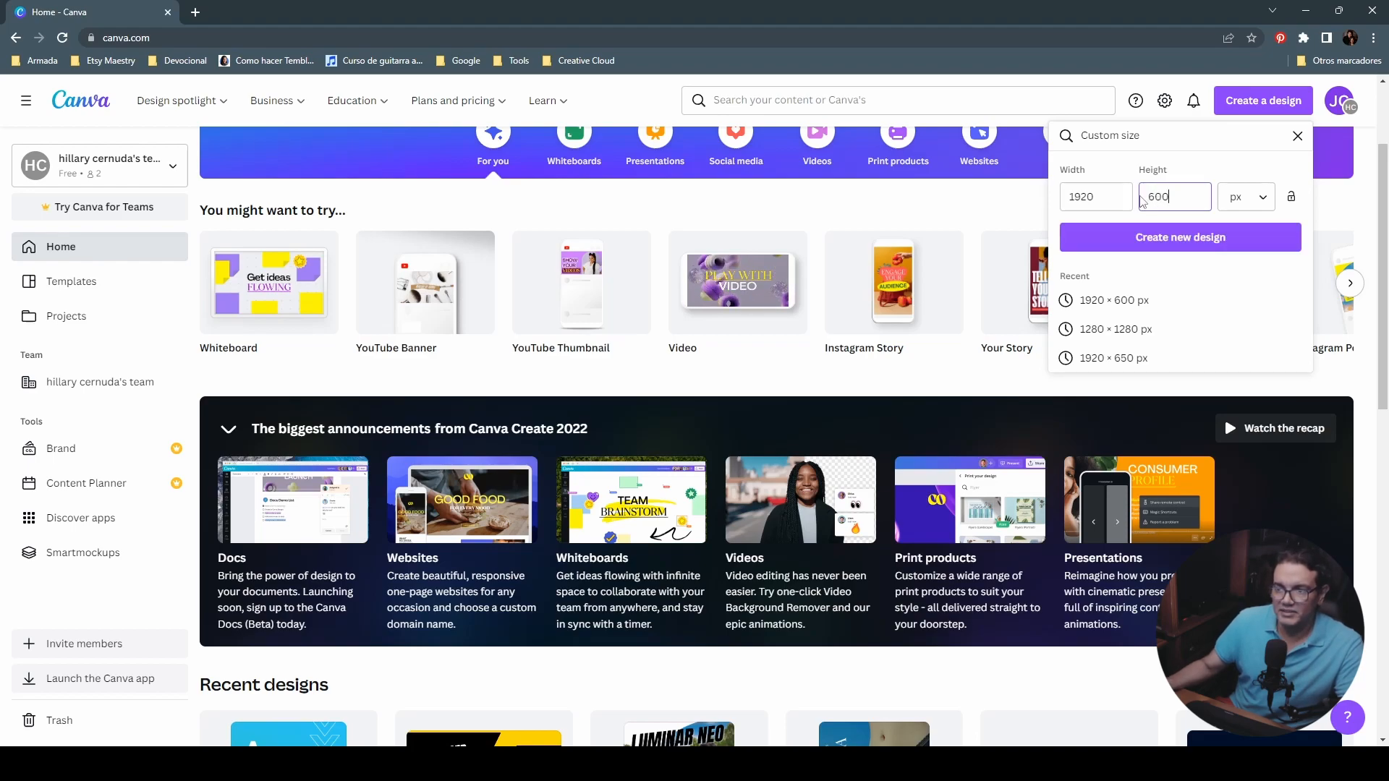
{"action": "left_click", "coordinate": [1174, 245]}
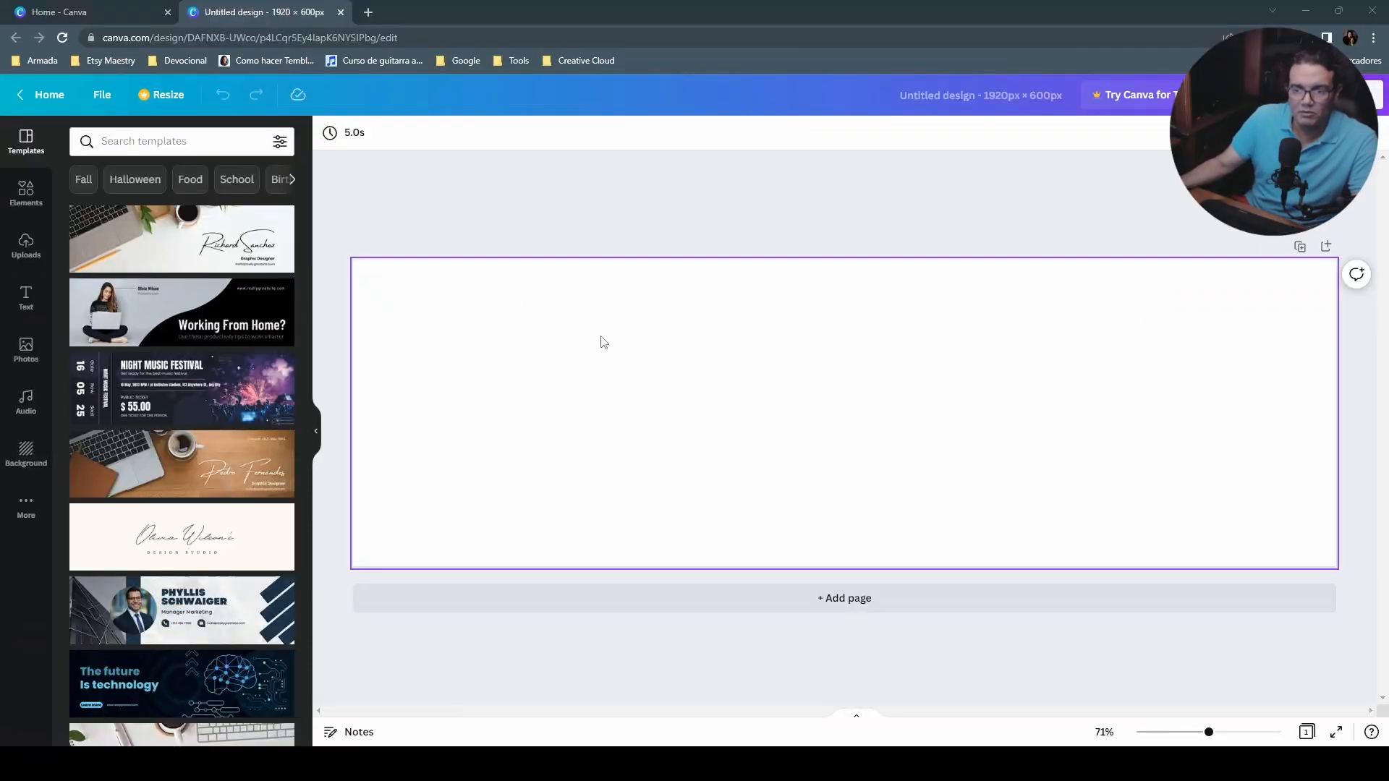
Step: Add a heading to the page containing the photographer's full name
{"action": "left_click", "coordinate": [461, 294]}
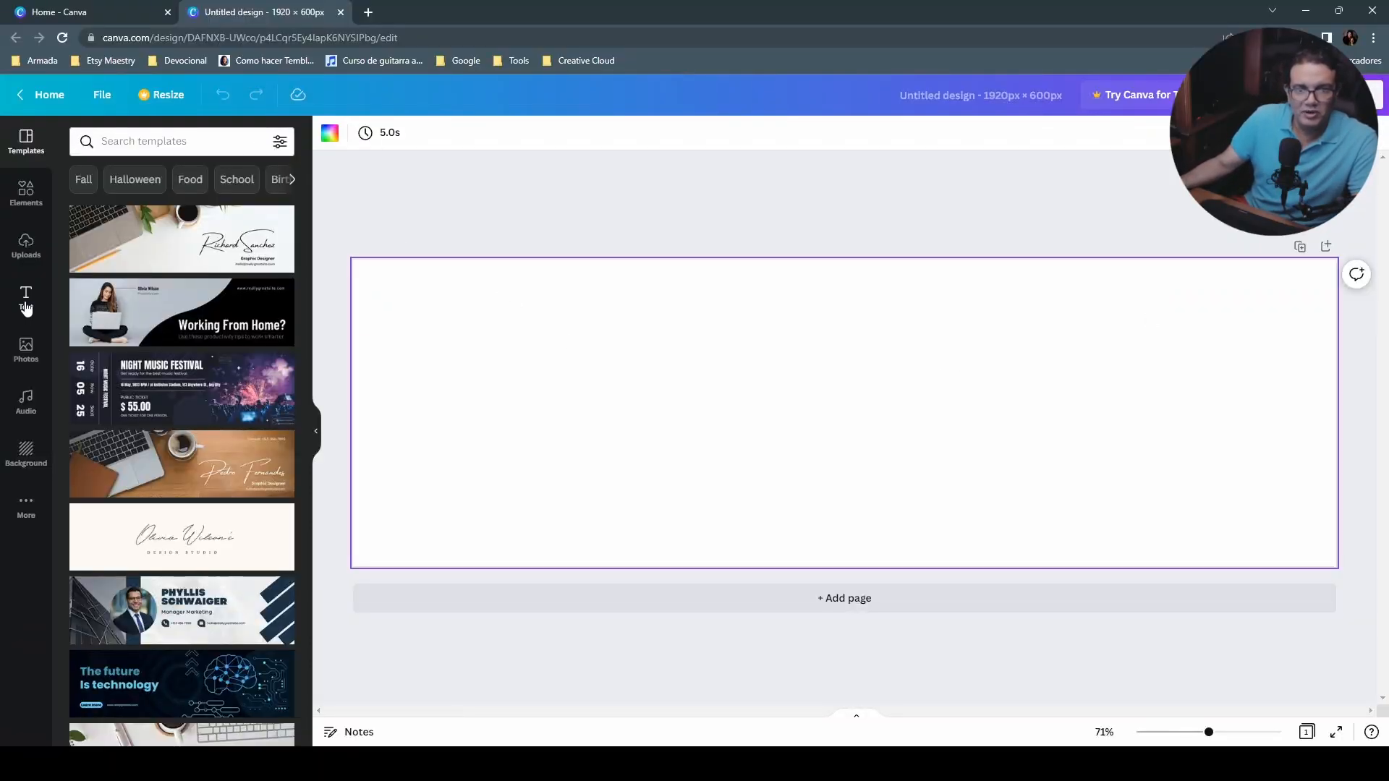
{"action": "left_click", "coordinate": [27, 304]}
{"action": "left_click", "coordinate": [178, 253]}
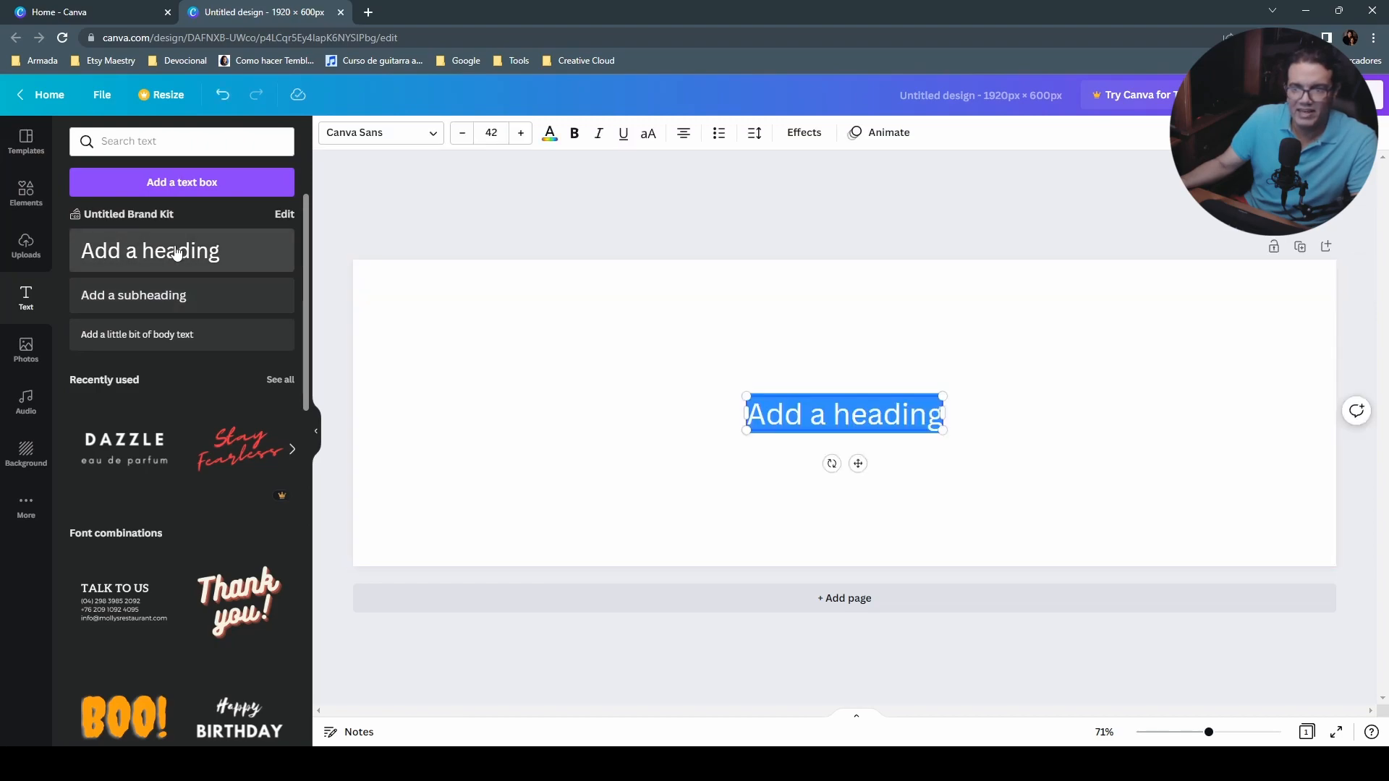
{"action": "type", "text": "J"}
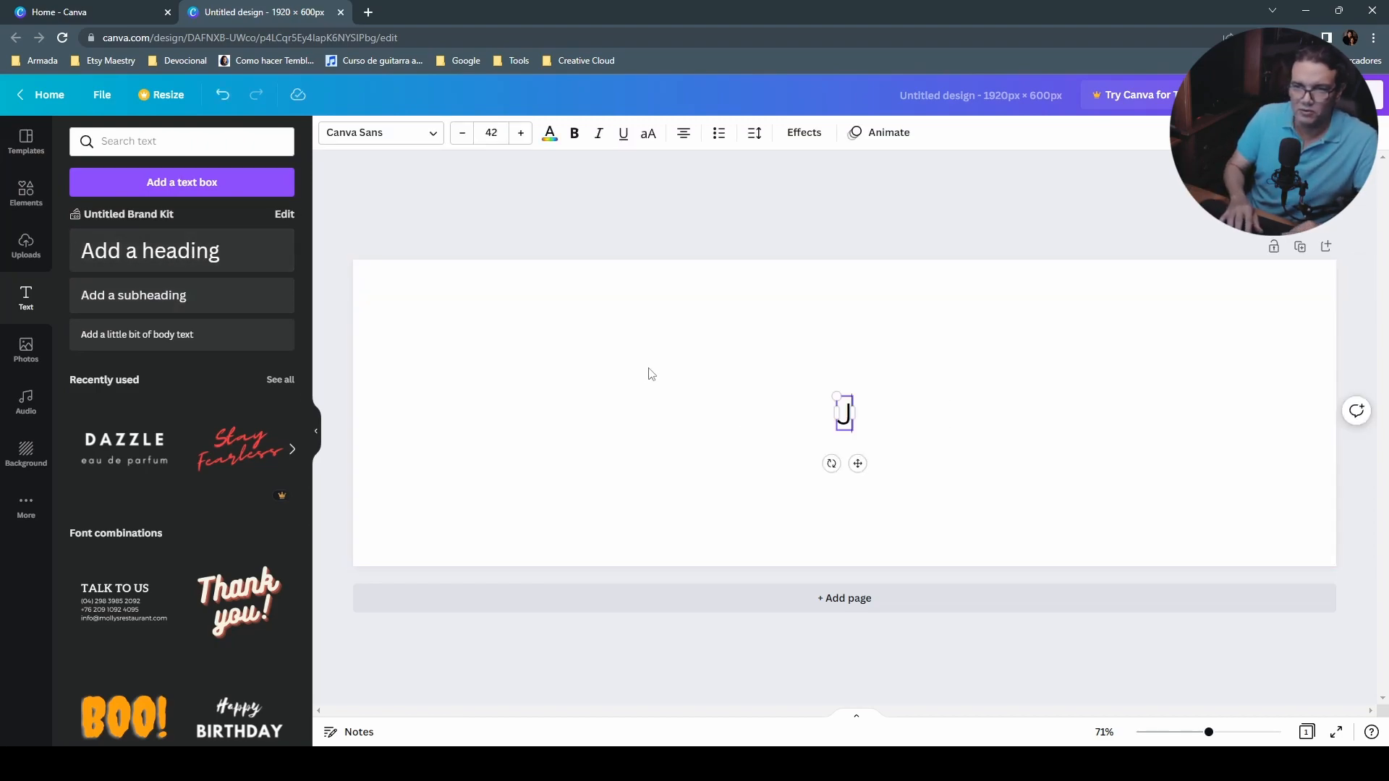
{"action": "type", "text": "onathan Smith"}
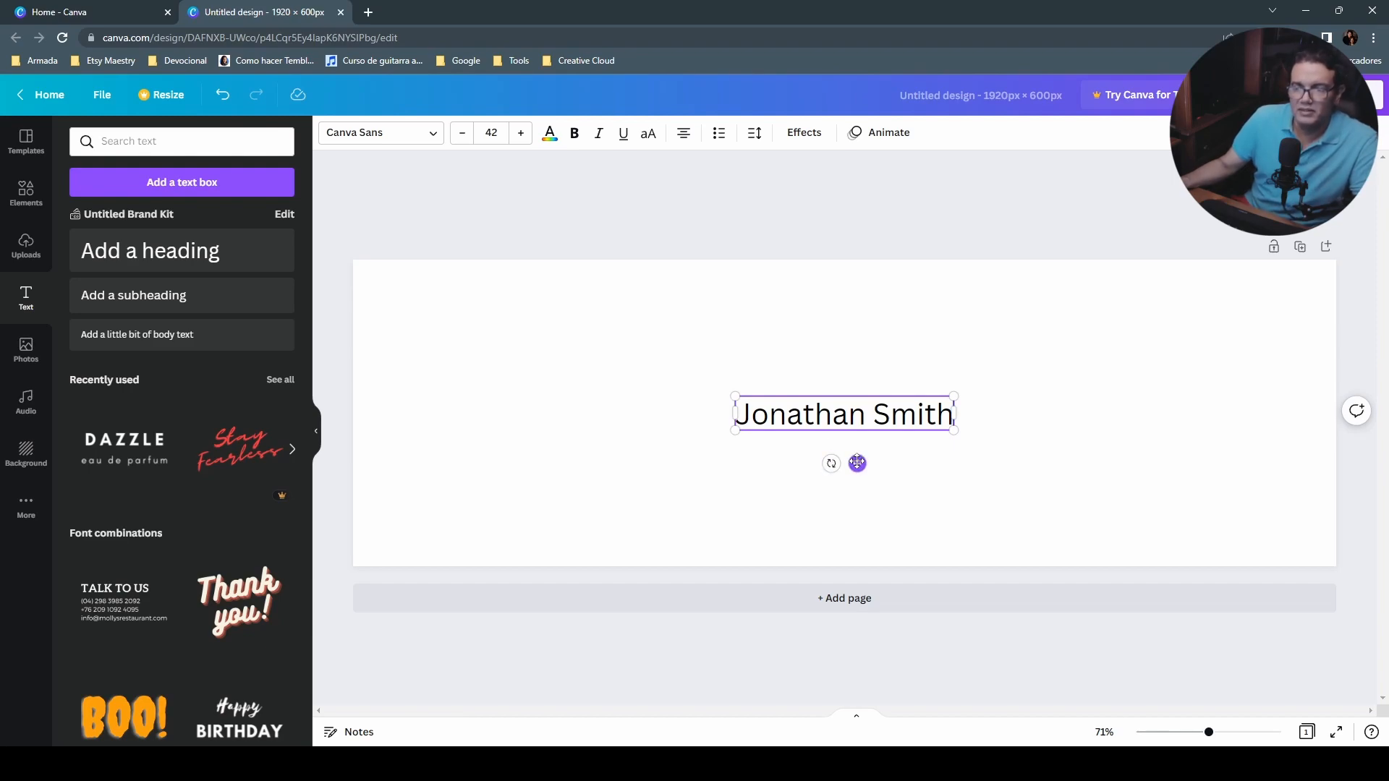
Step: Set the name heading's font to Agrandir Grand and enlarge it to span the full page width, about size 147
{"action": "left_click", "coordinate": [405, 137]}
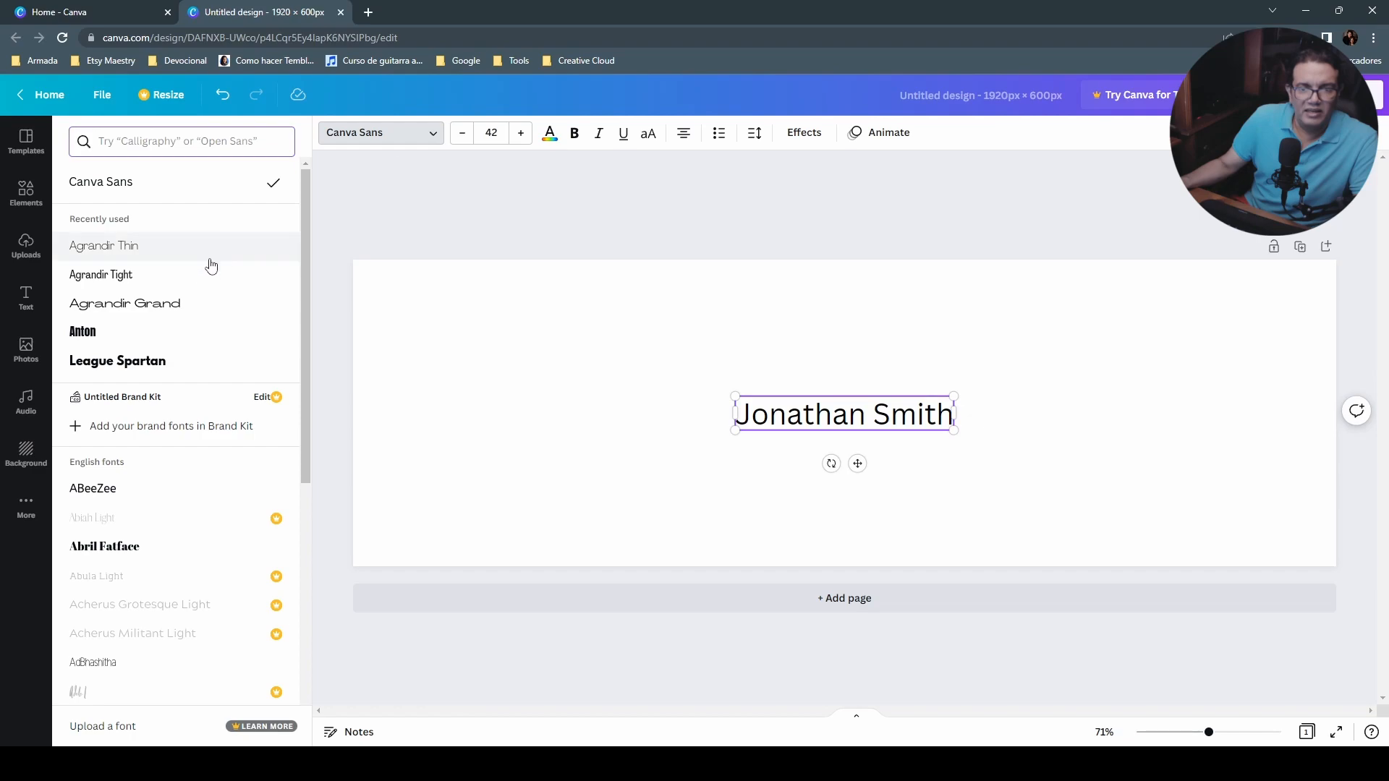
{"action": "left_click", "coordinate": [179, 309]}
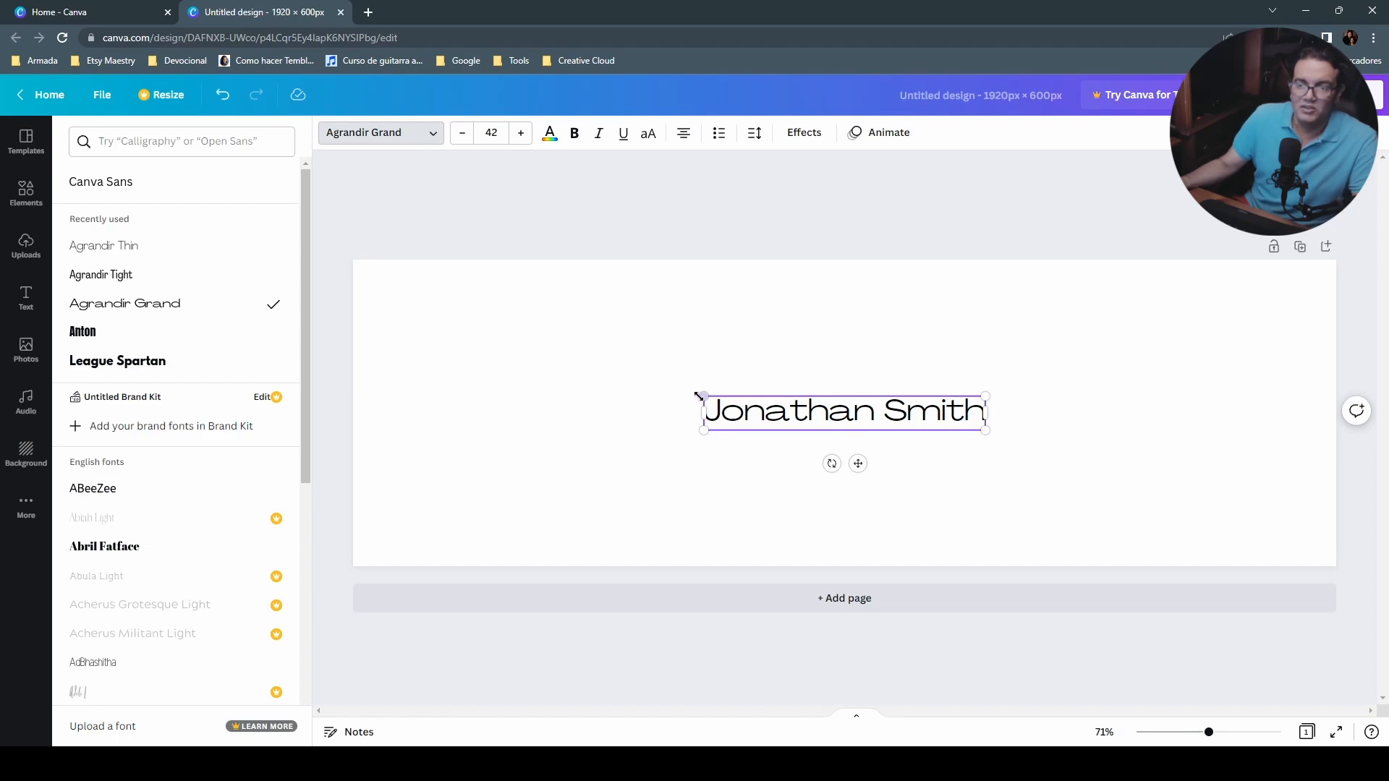
{"action": "left_click_drag", "start_coordinate": [703, 395], "coordinate": [357, 328]}
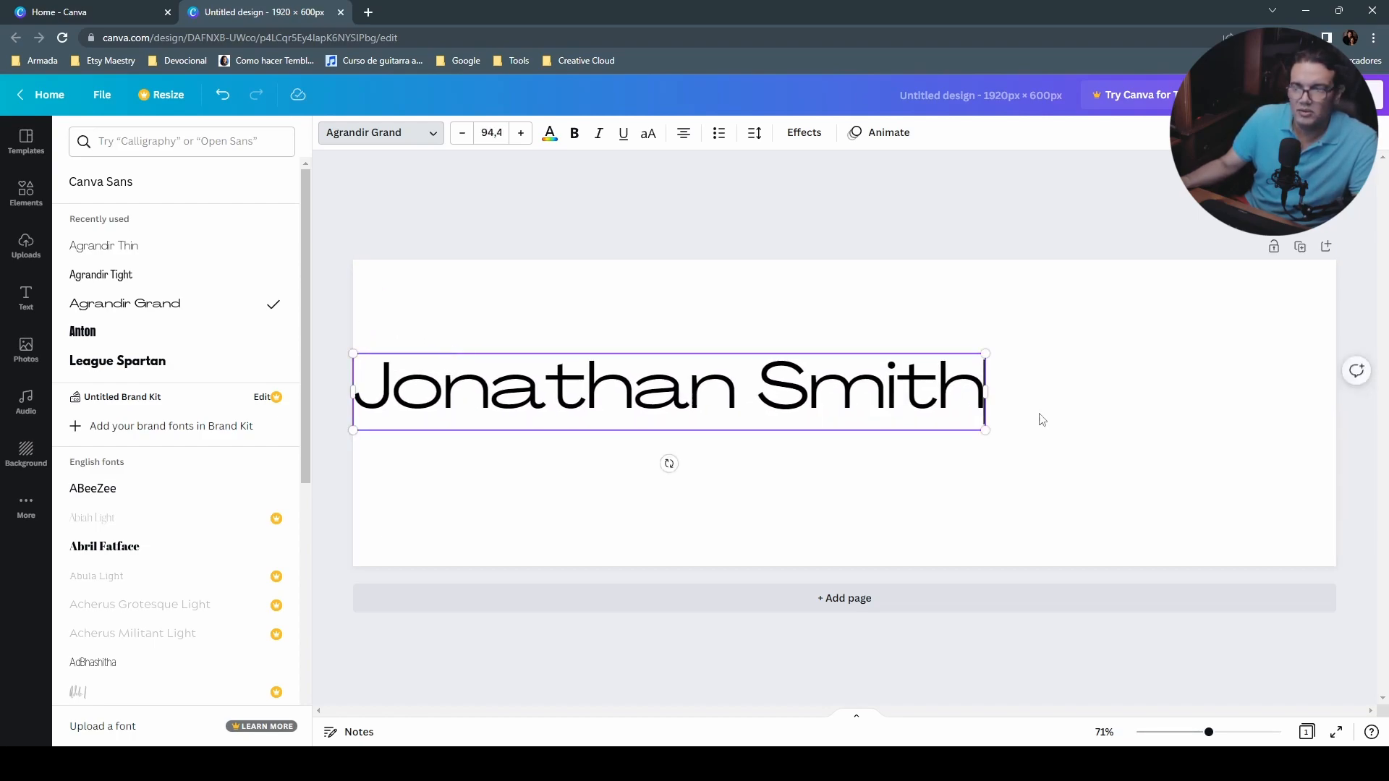
{"action": "left_click_drag", "start_coordinate": [985, 354], "coordinate": [1336, 367]}
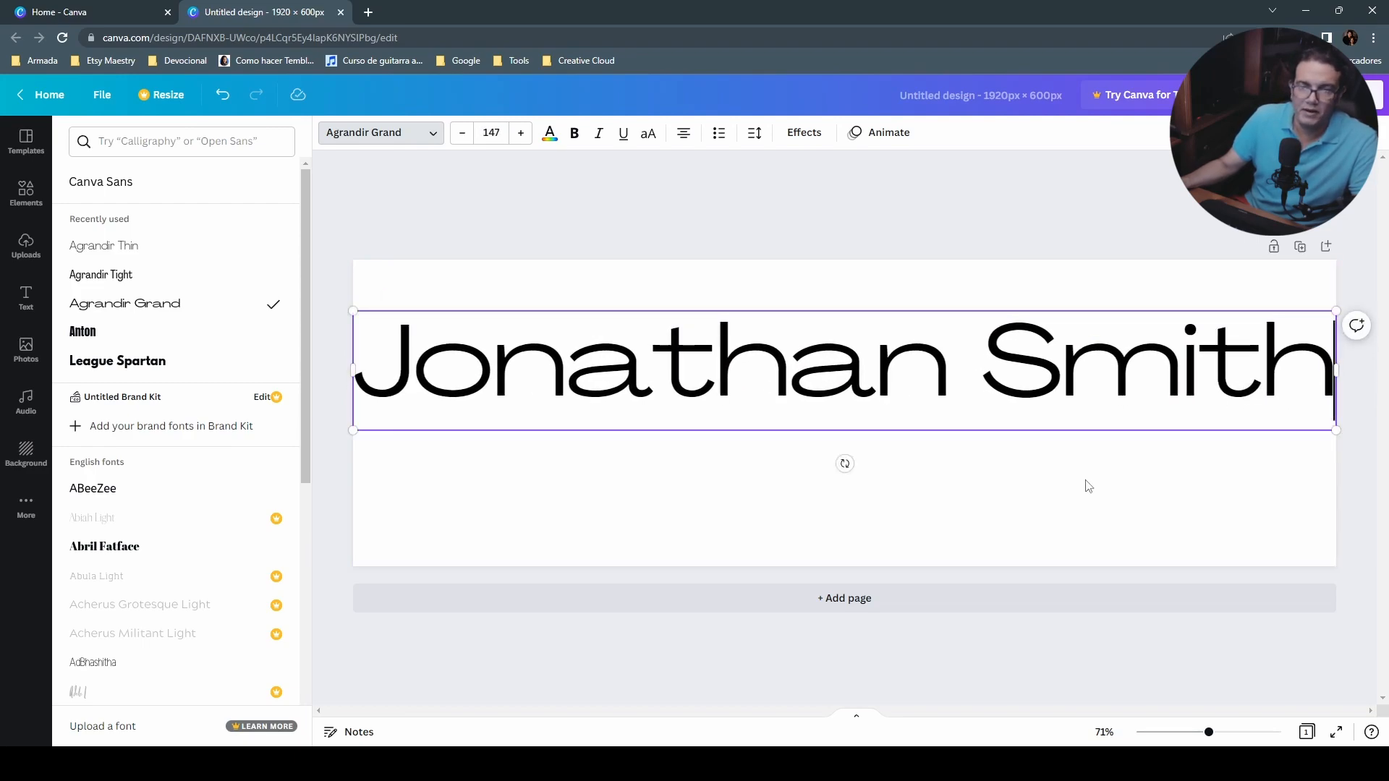
{"action": "left_click", "coordinate": [580, 508]}
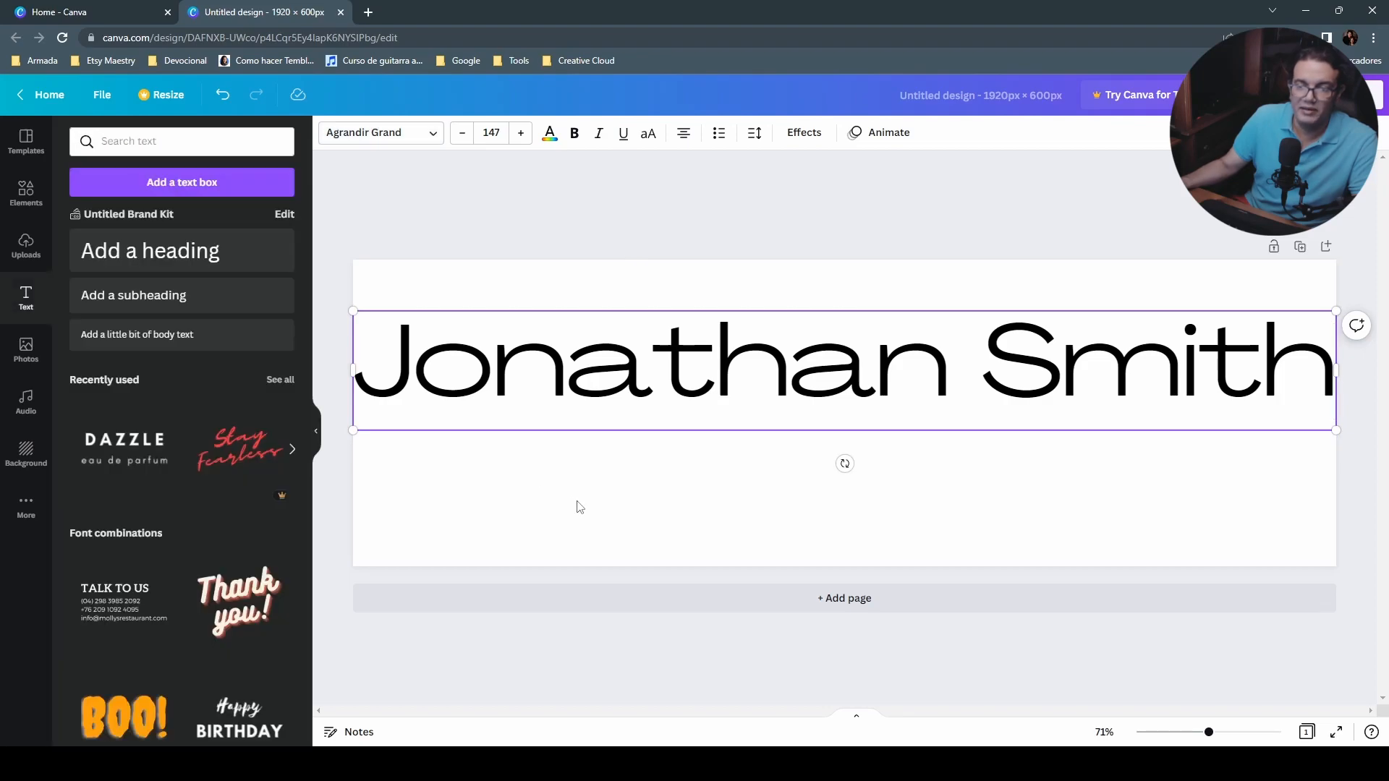
{"action": "left_click", "coordinate": [855, 432]}
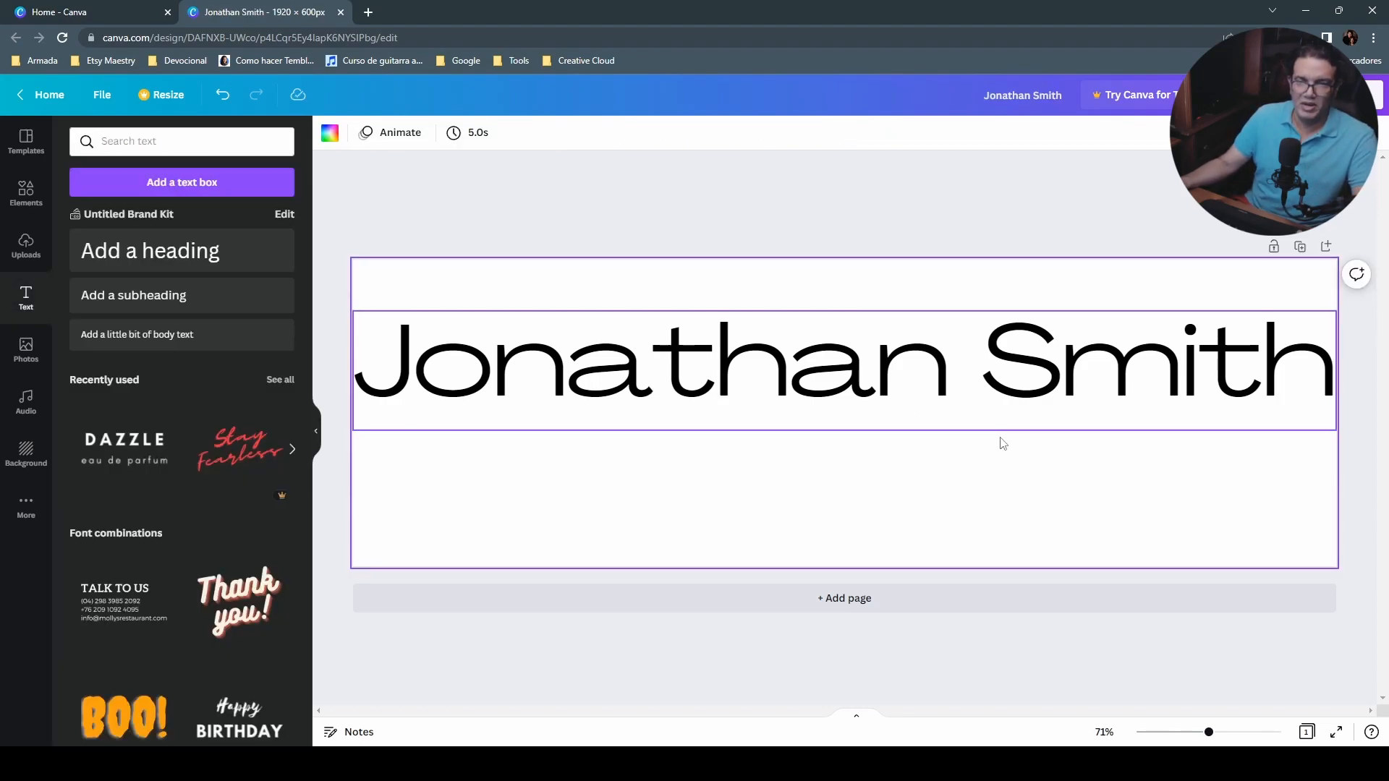
Step: Duplicate the name heading, place the copy directly below it and replace its text with "photography"
{"action": "left_click", "coordinate": [878, 363]}
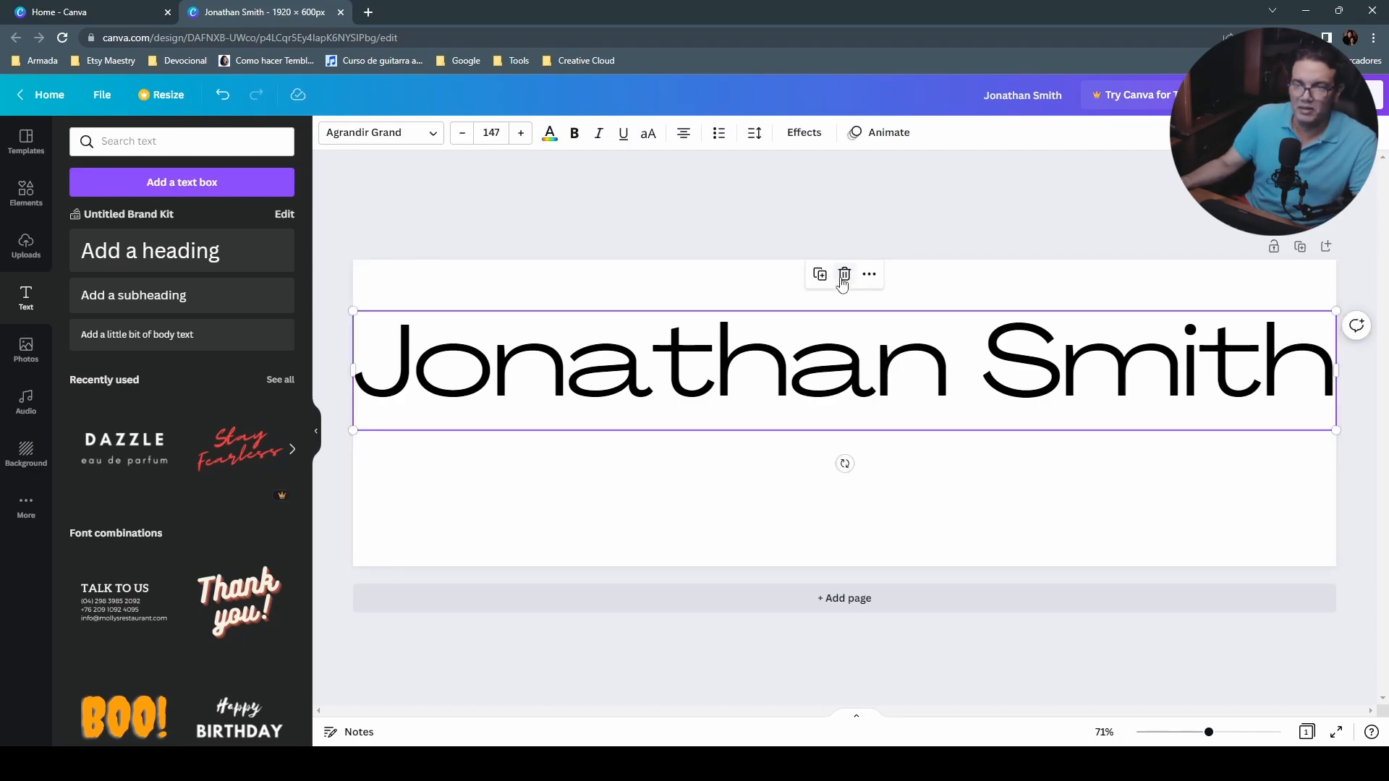
{"action": "left_click", "coordinate": [820, 275]}
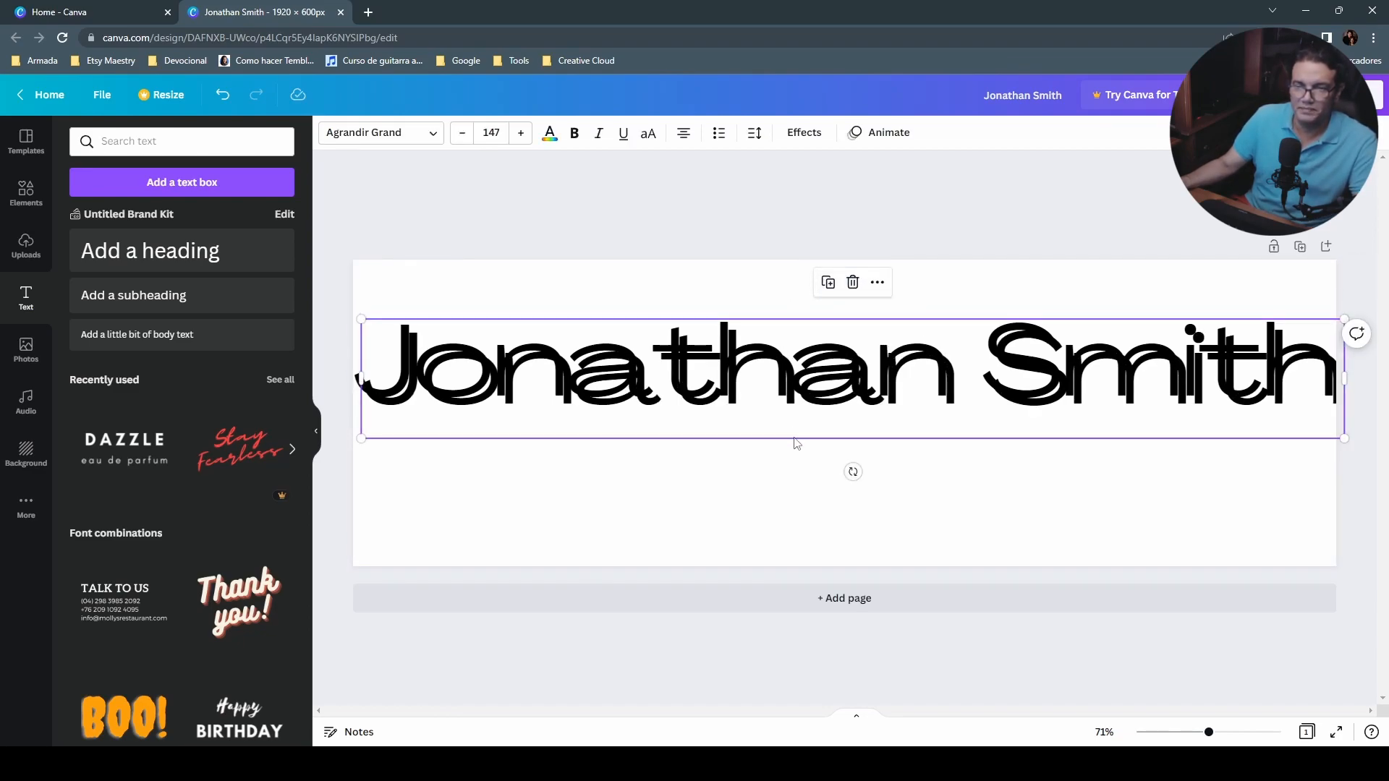
{"action": "left_click_drag", "start_coordinate": [794, 454], "coordinate": [784, 536]}
{"action": "double_click", "coordinate": [734, 502]}
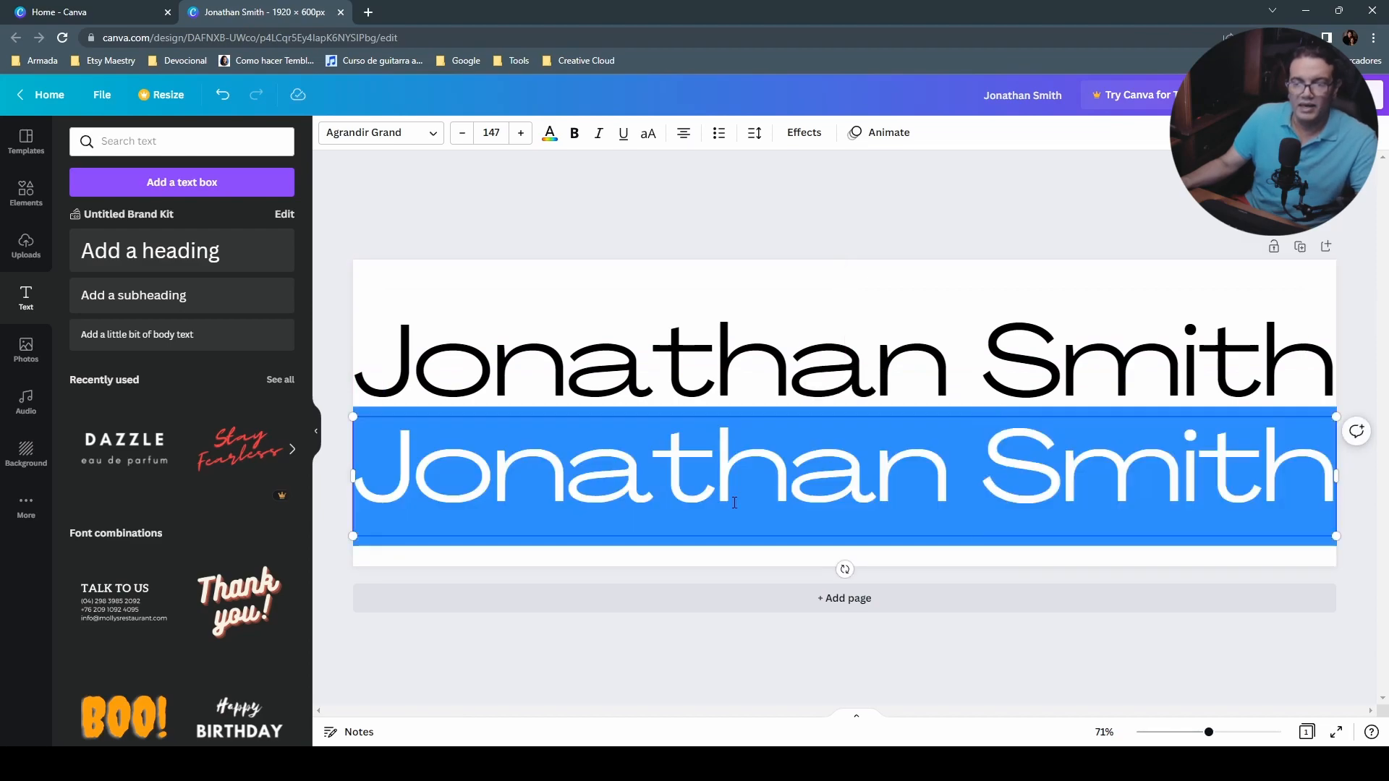
{"action": "type", "text": "p"}
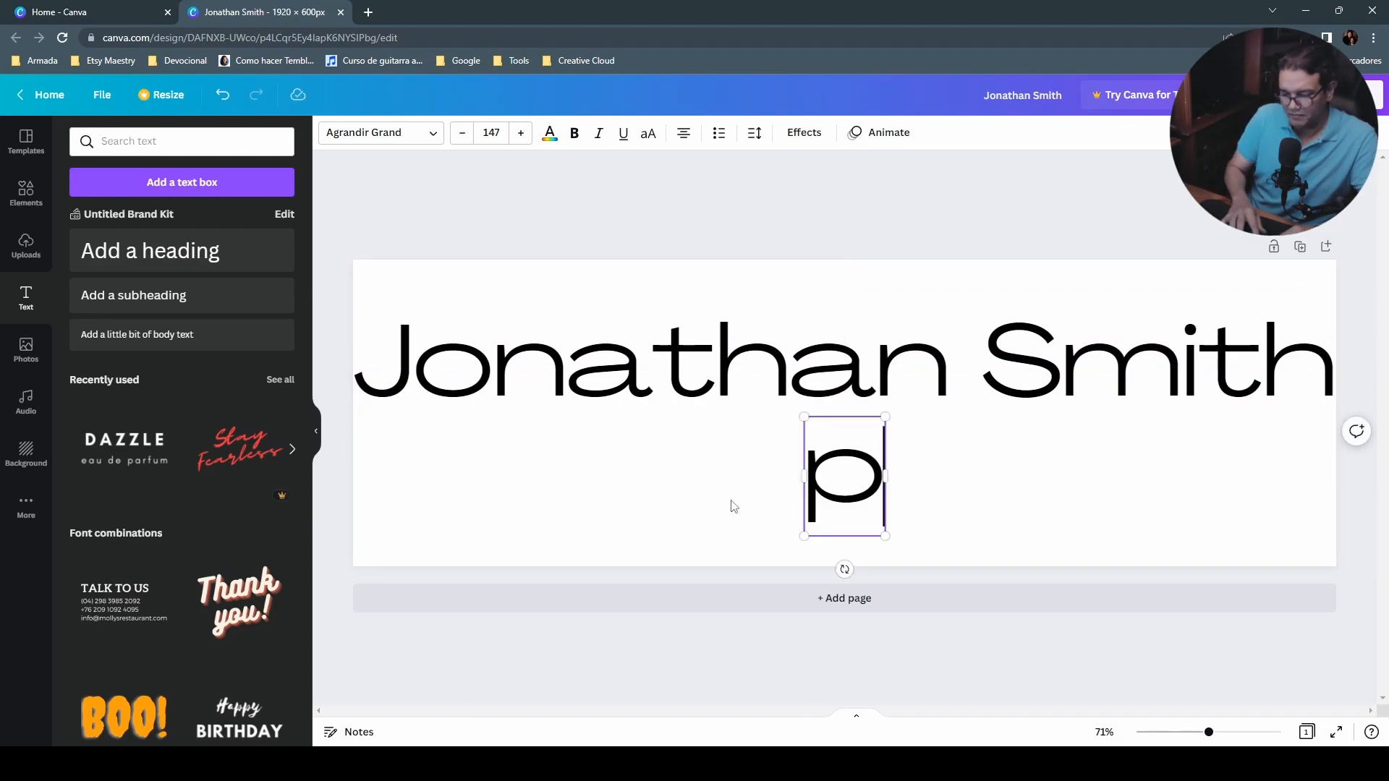
{"action": "type", "text": "hto"}
{"action": "key", "text": "BackSpace"}
{"action": "key", "text": "BackSpace"}
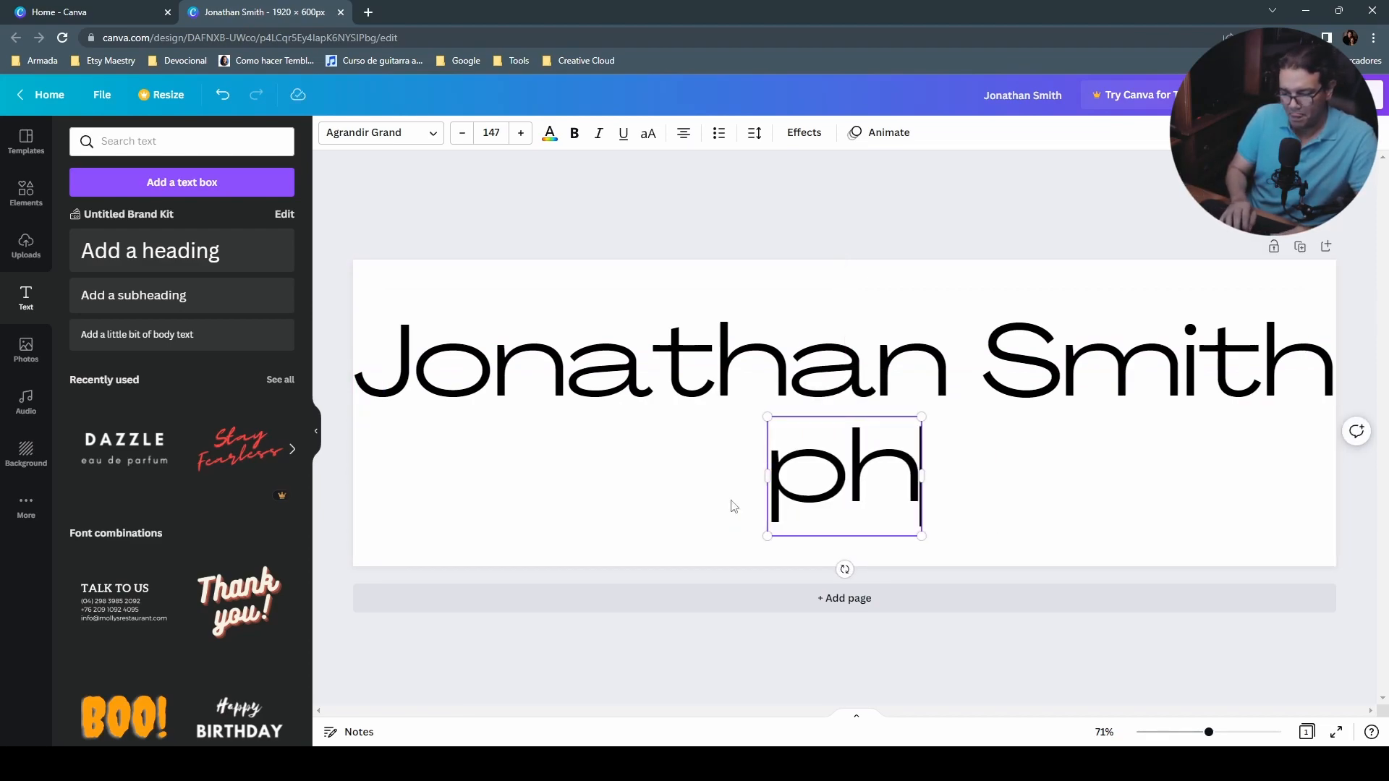
{"action": "type", "text": "otograp"}
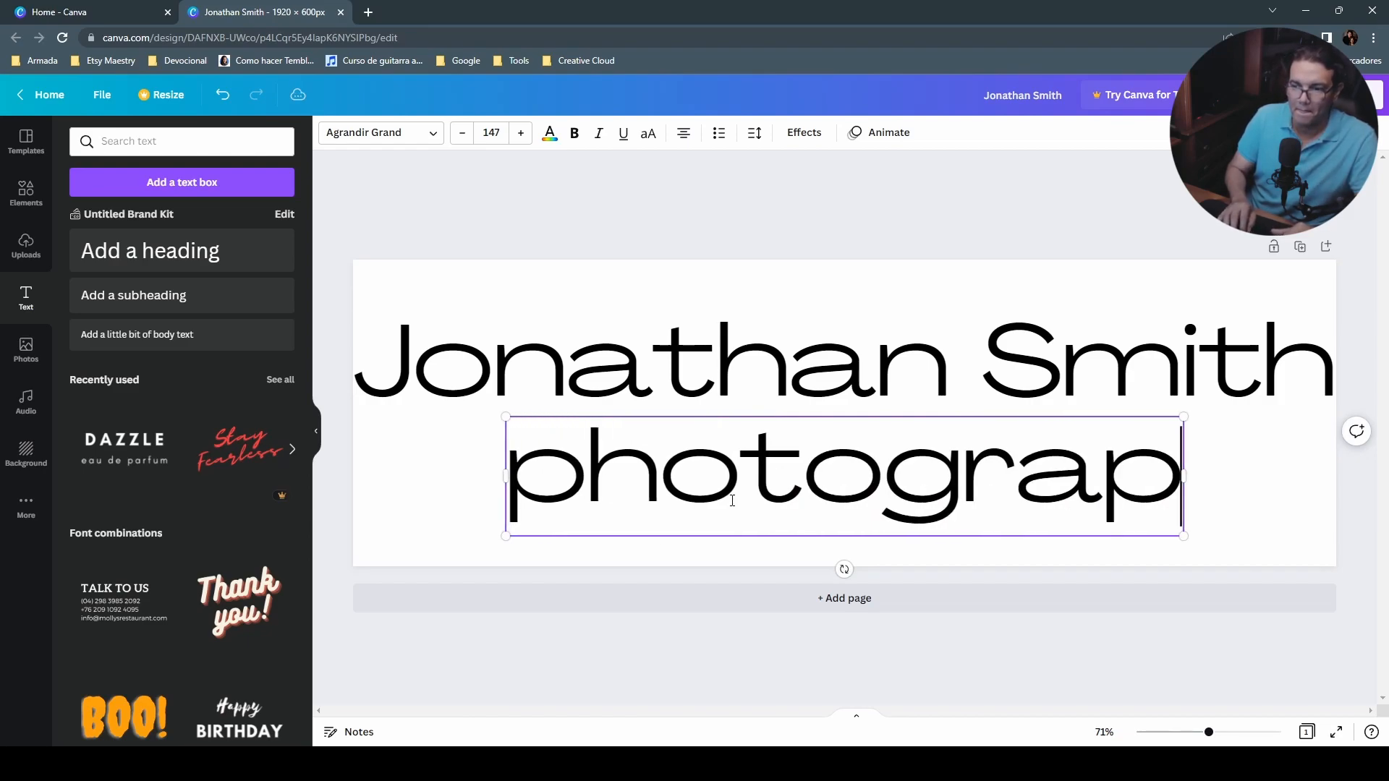
{"action": "type", "text": "hy"}
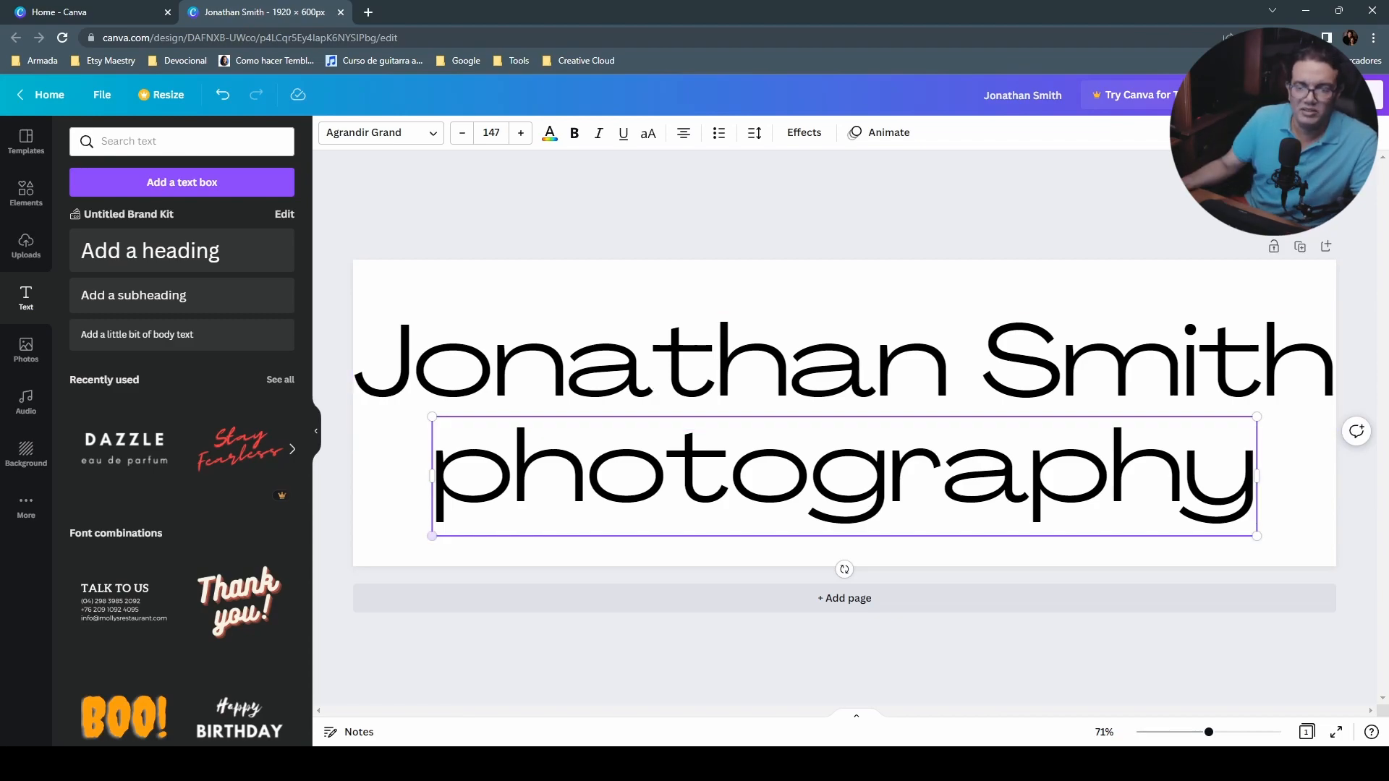
Step: Set the "photography" text to Agrandir Thin, shrink it to about size 68.3 and place it beneath the name heading
{"action": "left_click", "coordinate": [431, 137]}
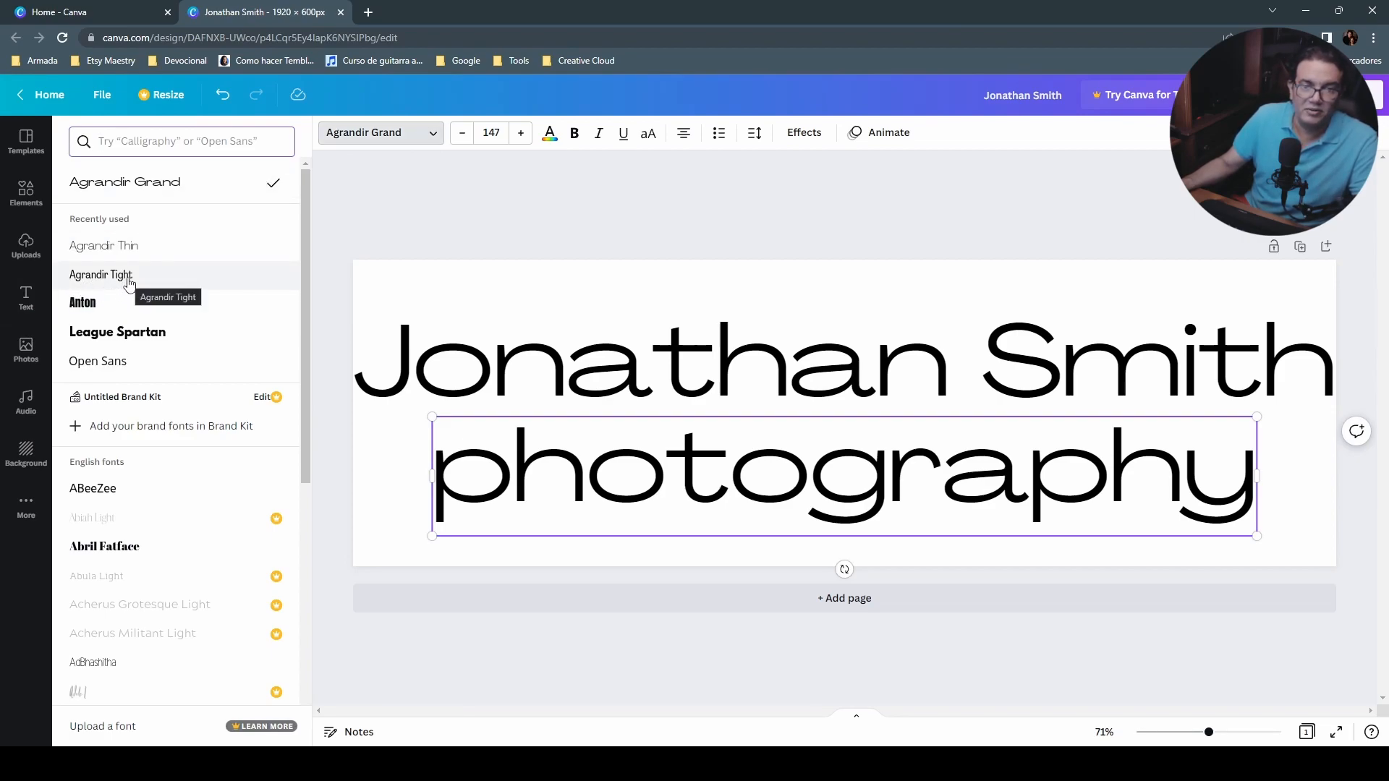
{"action": "left_click", "coordinate": [137, 246]}
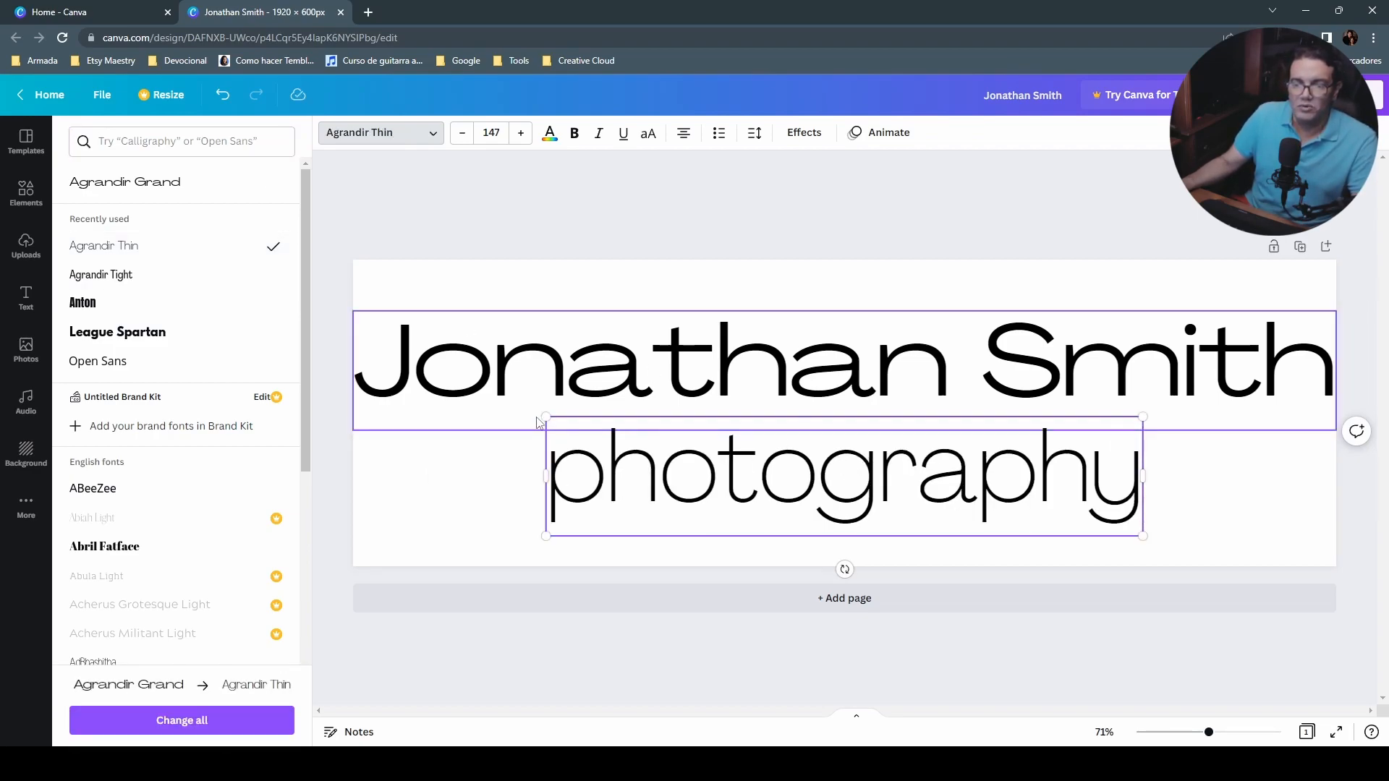
{"action": "left_click_drag", "start_coordinate": [546, 417], "coordinate": [865, 482]}
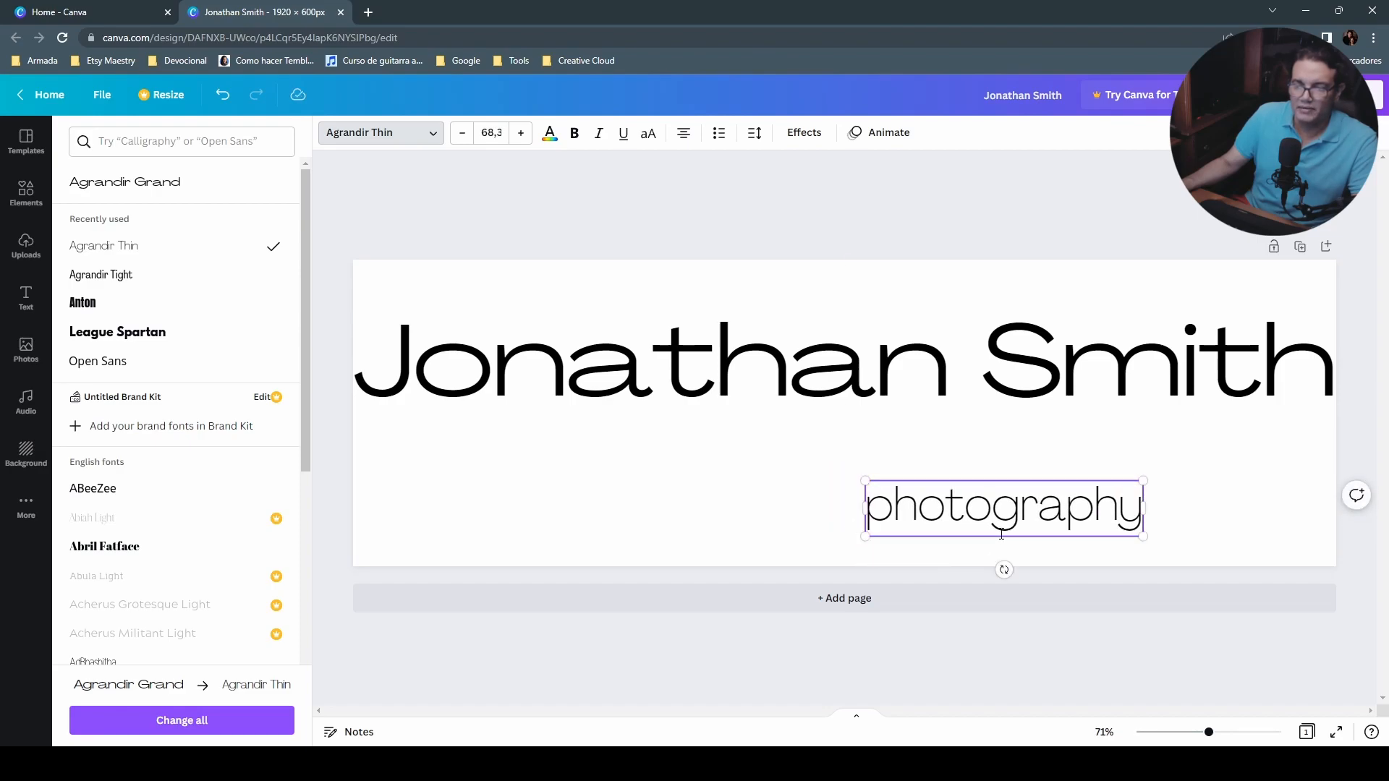
{"action": "left_click_drag", "start_coordinate": [1021, 489], "coordinate": [863, 499]}
{"action": "key", "text": "Escape"}
{"action": "left_click_drag", "start_coordinate": [1026, 478], "coordinate": [859, 433]}
Step: Align the name heading to the vertical middle of the page
{"action": "left_click", "coordinate": [863, 403]}
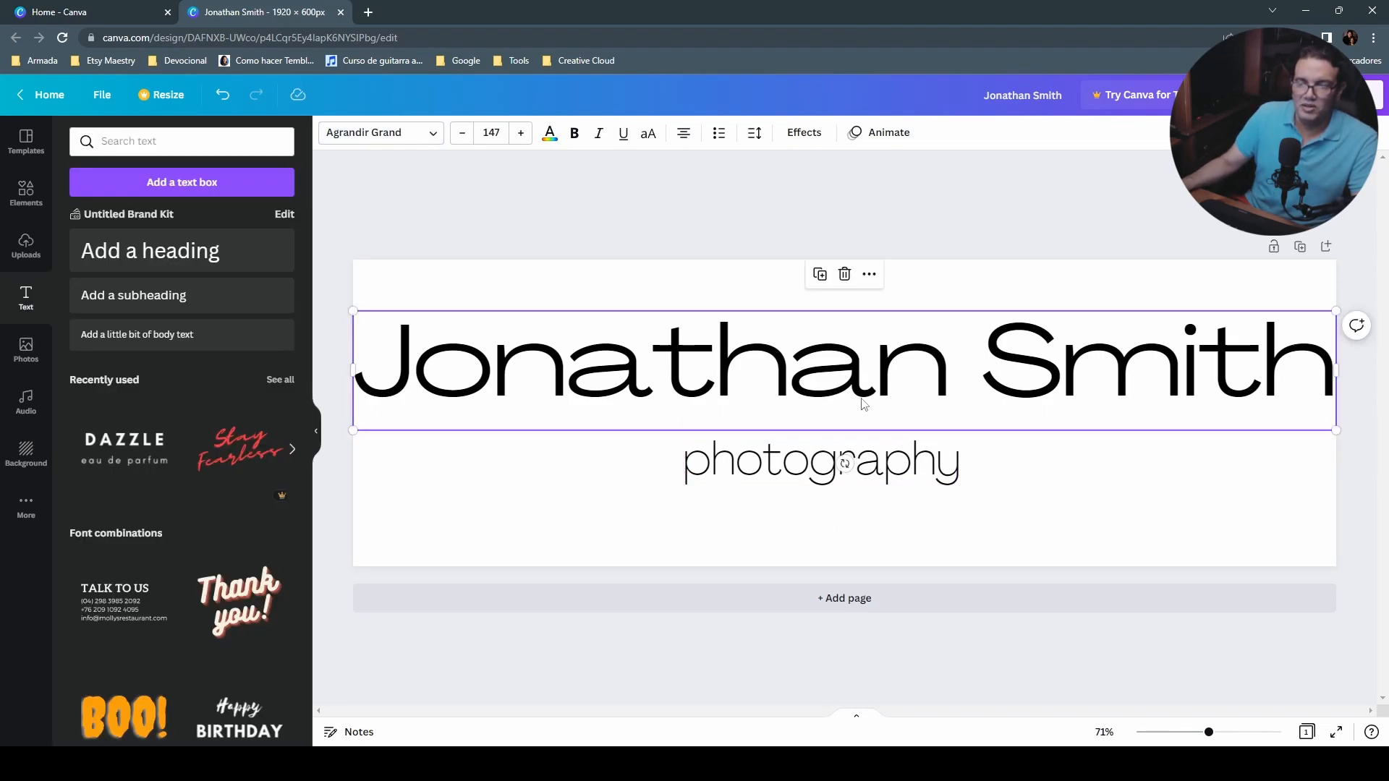
{"action": "left_click", "coordinate": [873, 313]}
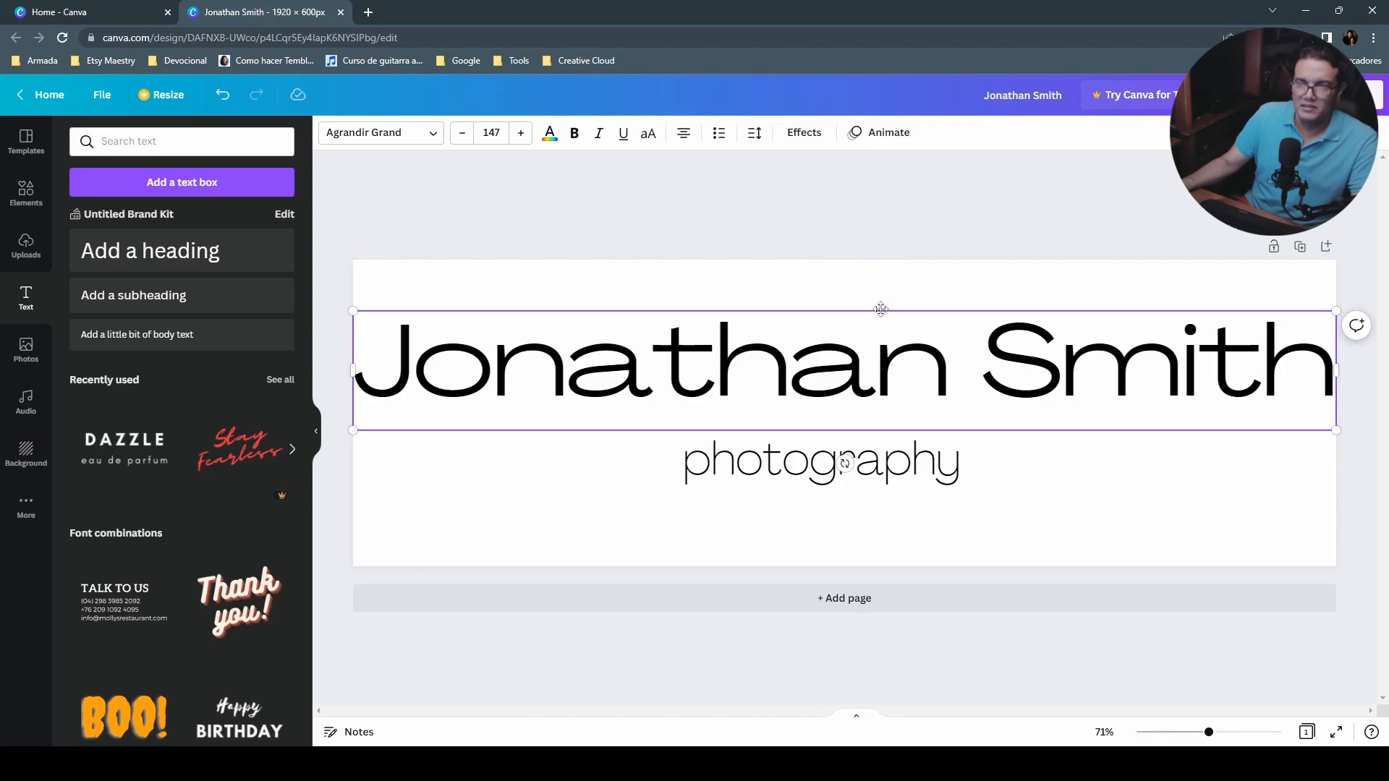
{"action": "left_click", "coordinate": [1173, 199]}
{"action": "left_click", "coordinate": [1100, 340]}
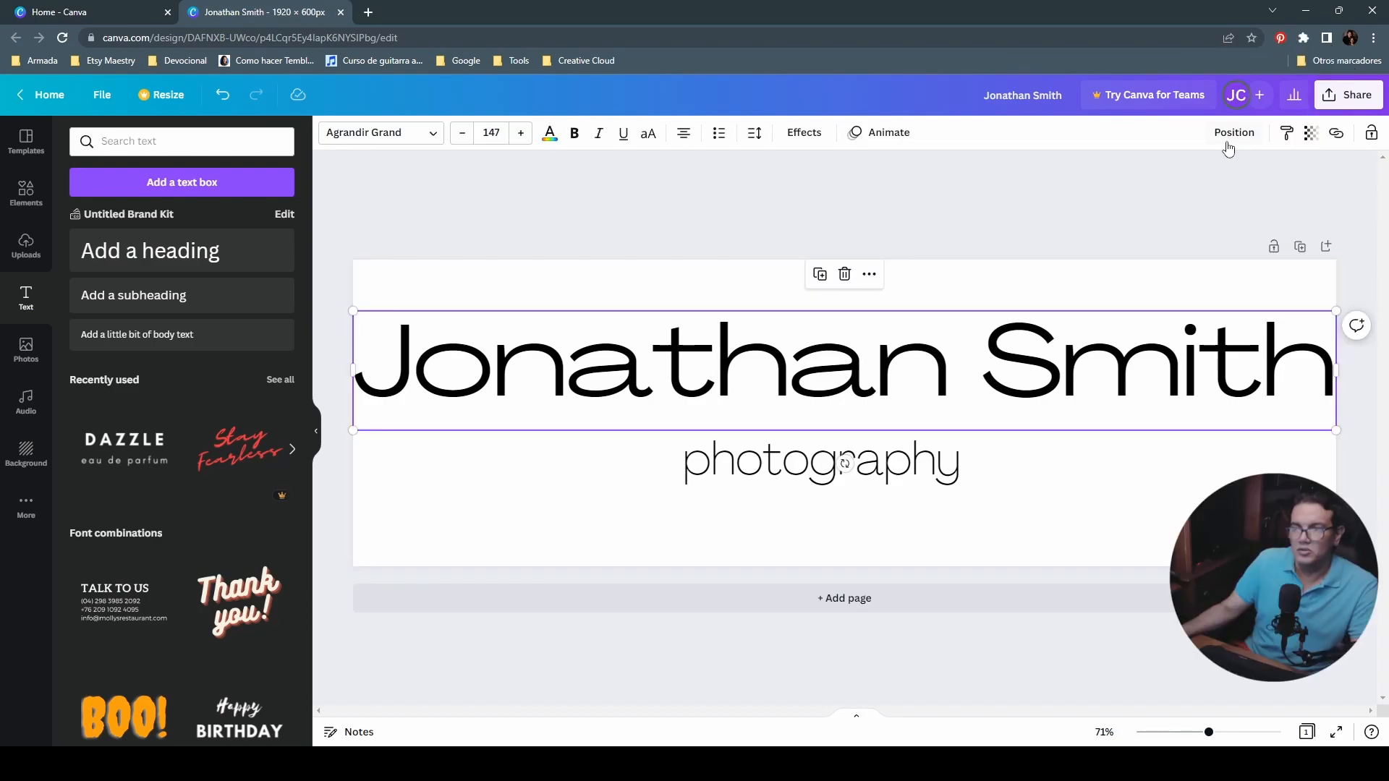
{"action": "left_click", "coordinate": [1233, 132]}
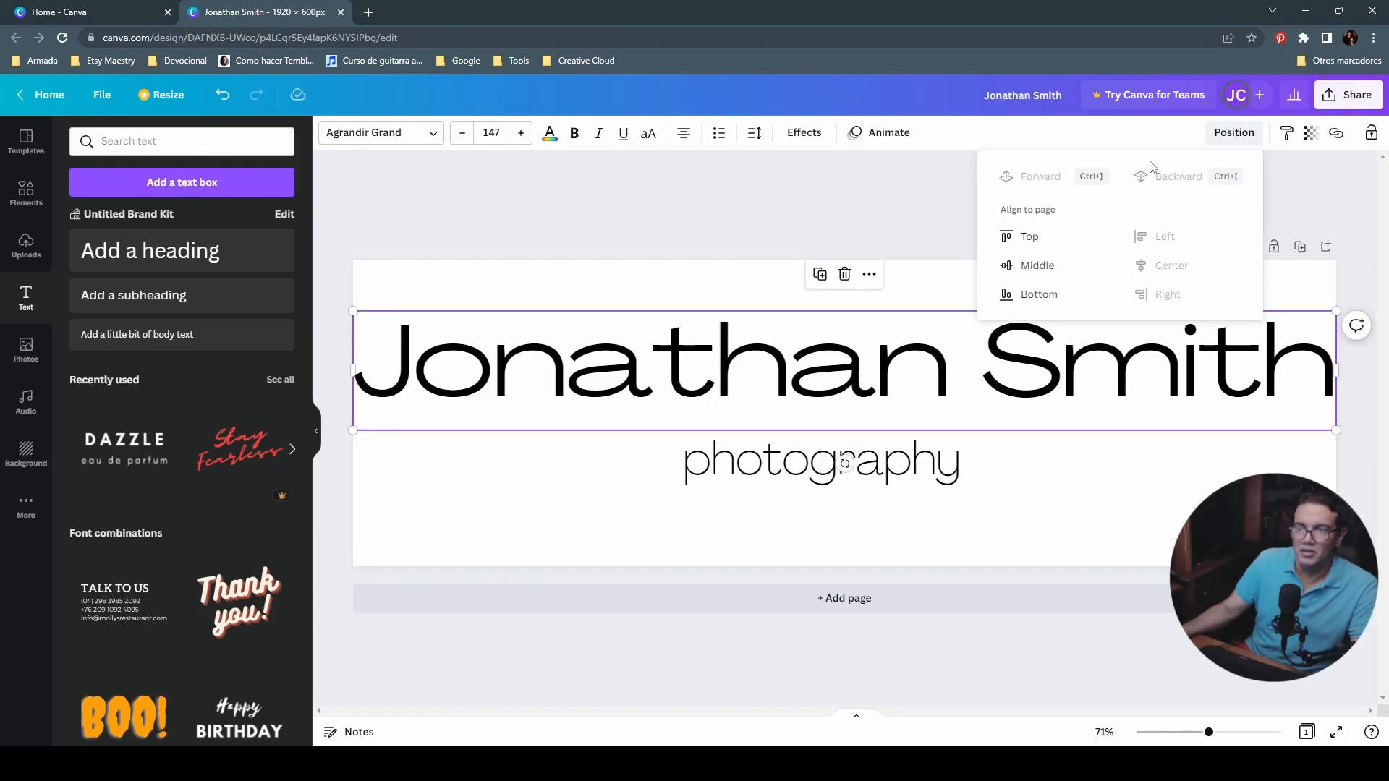
{"action": "left_click", "coordinate": [1028, 267]}
Step: Move the "photography" text down just below the name heading and center it horizontally on the page
{"action": "left_click_drag", "start_coordinate": [877, 460], "coordinate": [886, 482]}
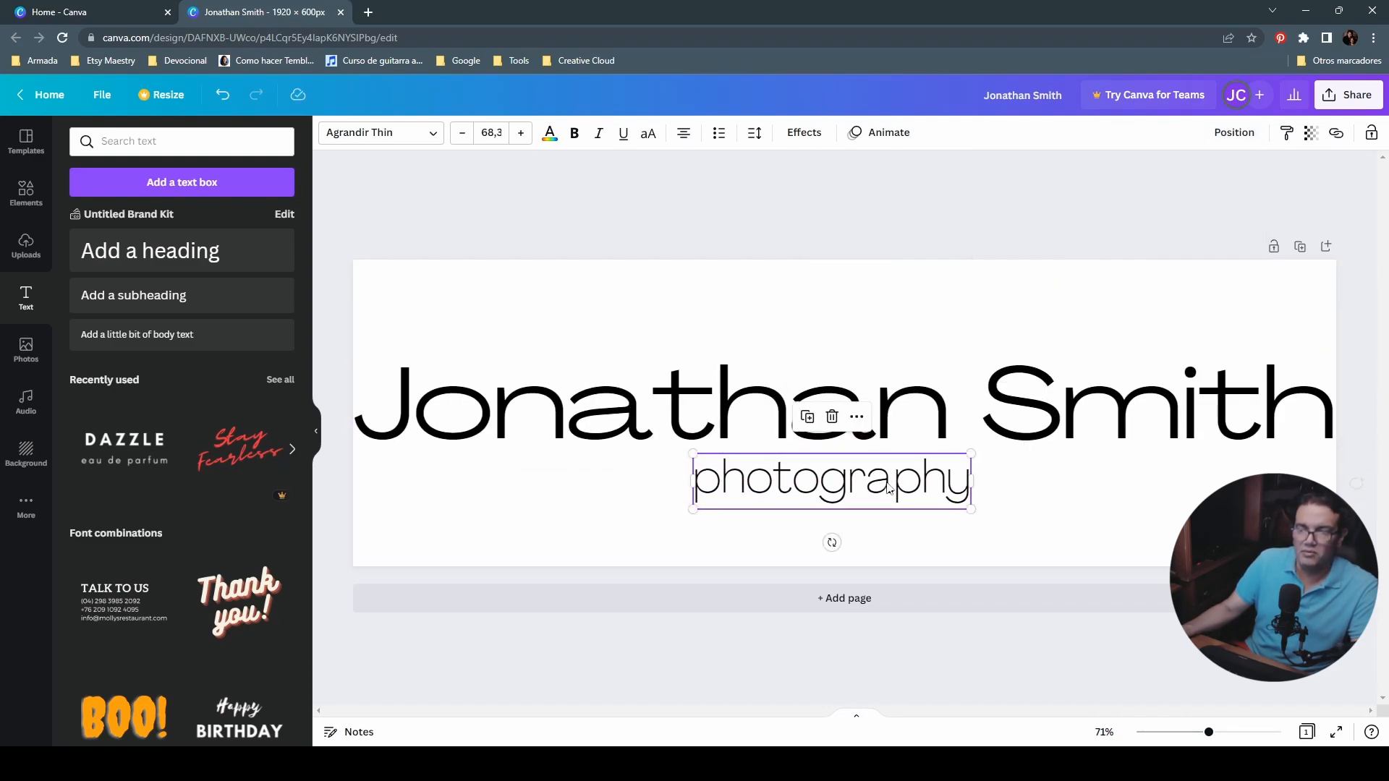
{"action": "left_click", "coordinate": [1230, 145]}
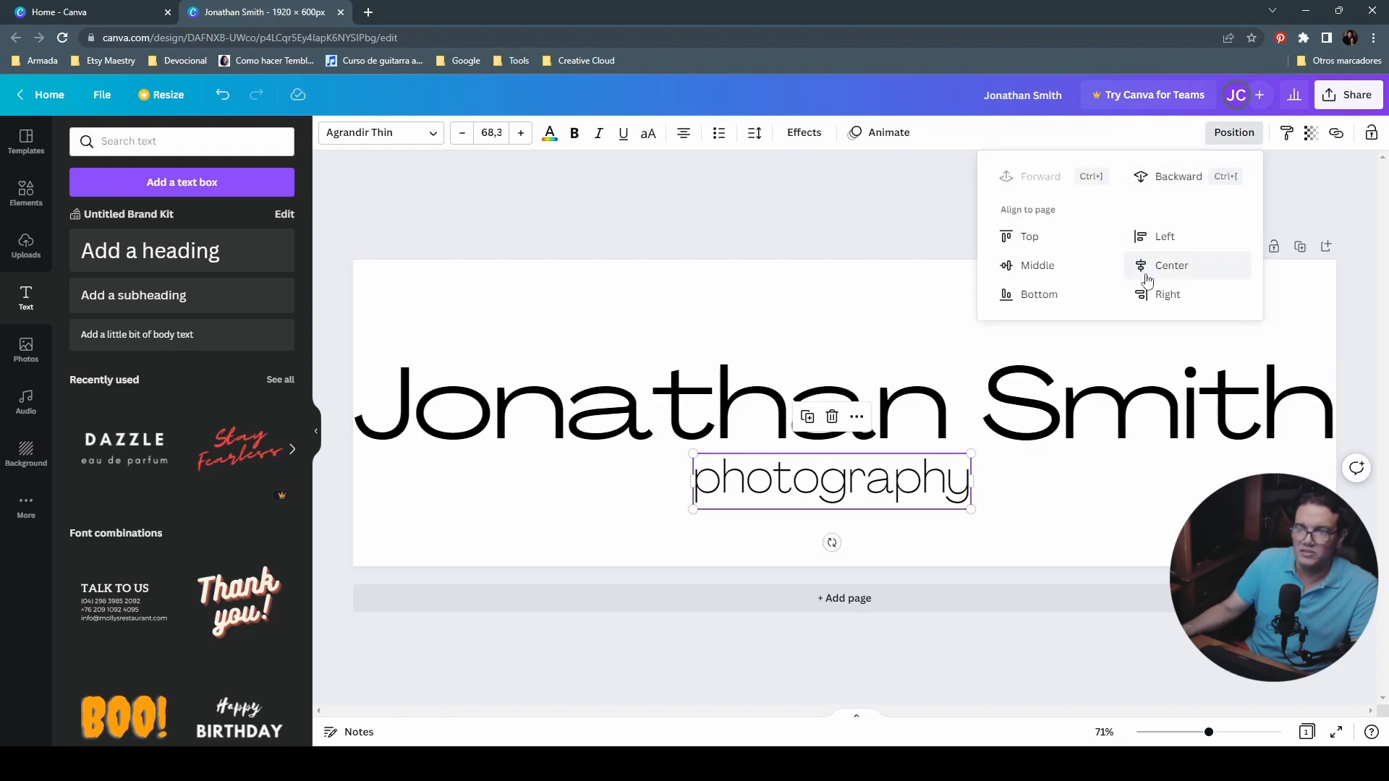
{"action": "left_click", "coordinate": [1143, 266]}
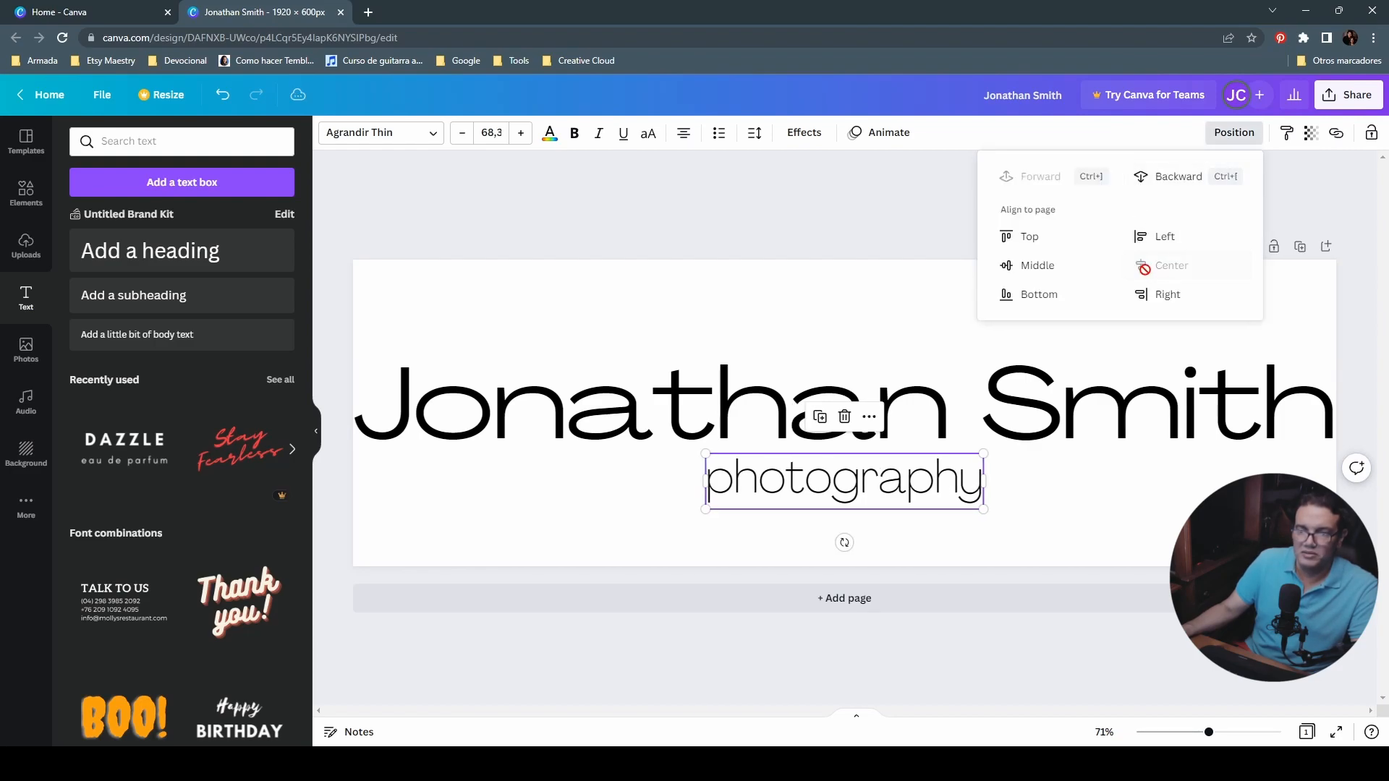
Step: Try the "photography" text at the vertical middle of the page, and return it to its centered place beneath the name heading
{"action": "left_click", "coordinate": [1019, 266]}
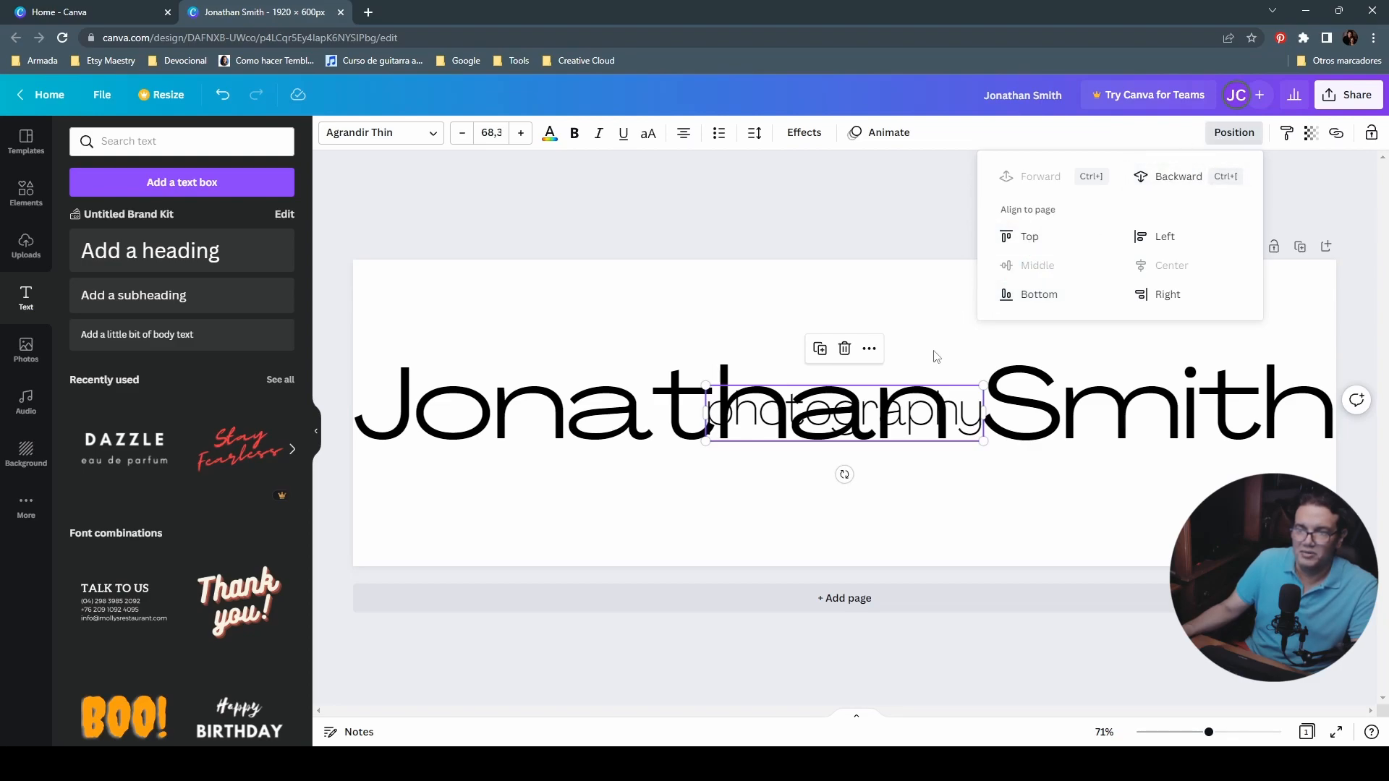
{"action": "left_click_drag", "start_coordinate": [858, 436], "coordinate": [785, 492]}
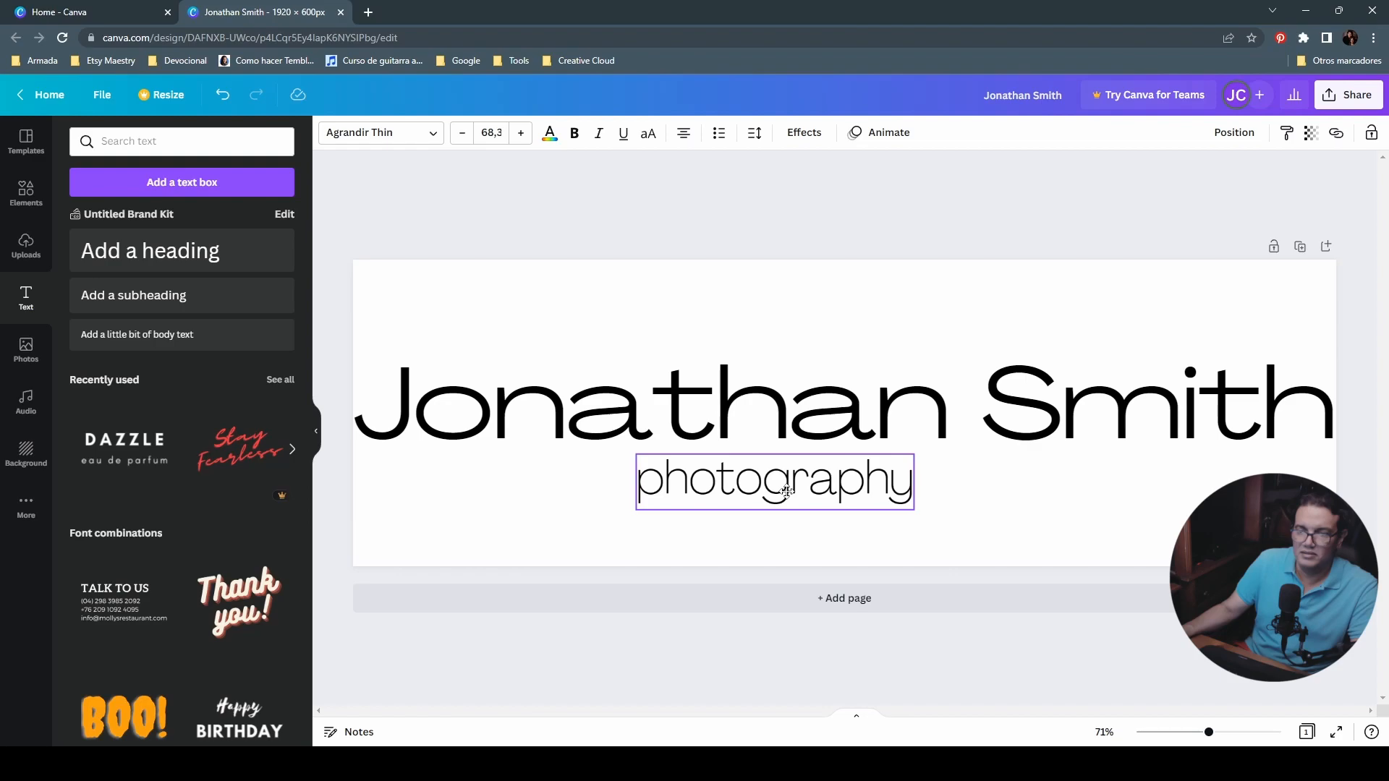
{"action": "left_click", "coordinate": [1236, 134]}
{"action": "left_click", "coordinate": [1161, 265]}
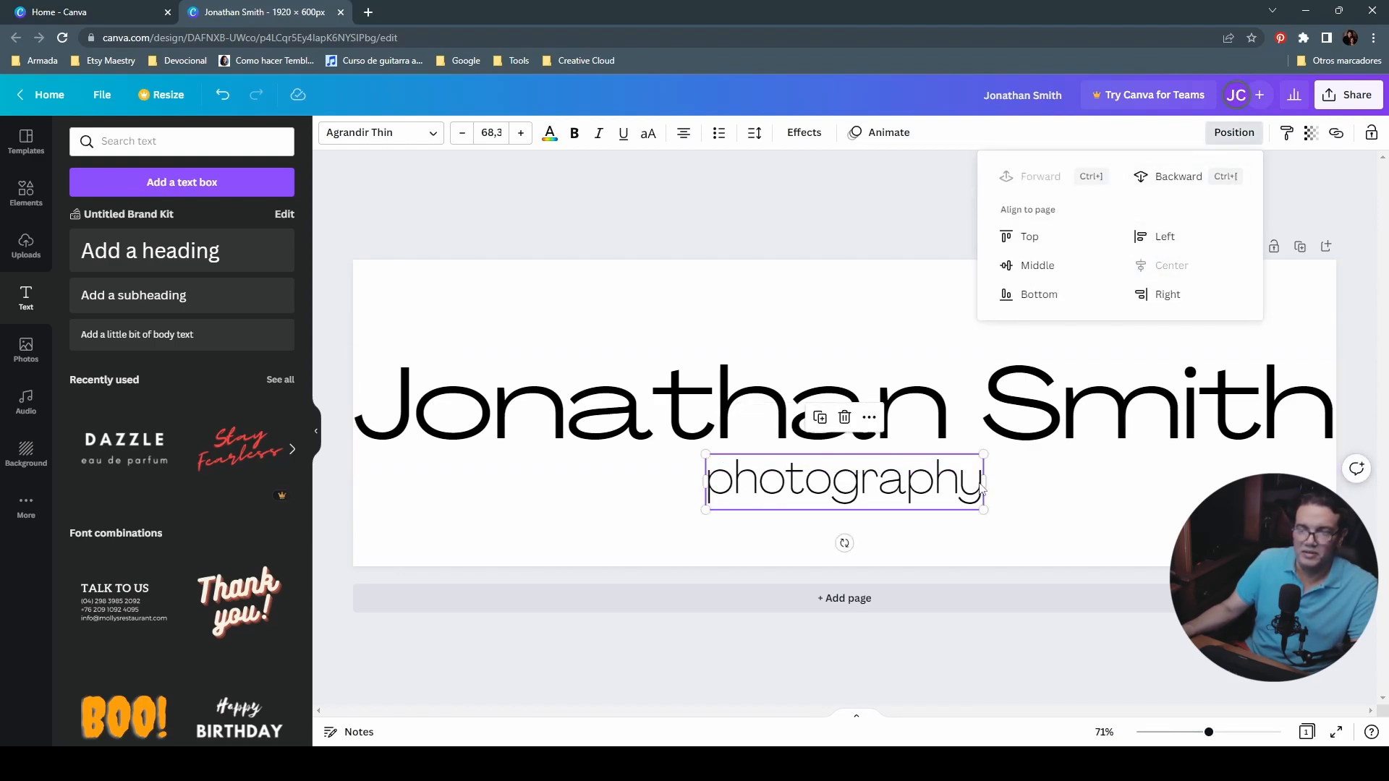
{"action": "left_click", "coordinate": [1034, 498]}
{"action": "left_click", "coordinate": [1064, 499]}
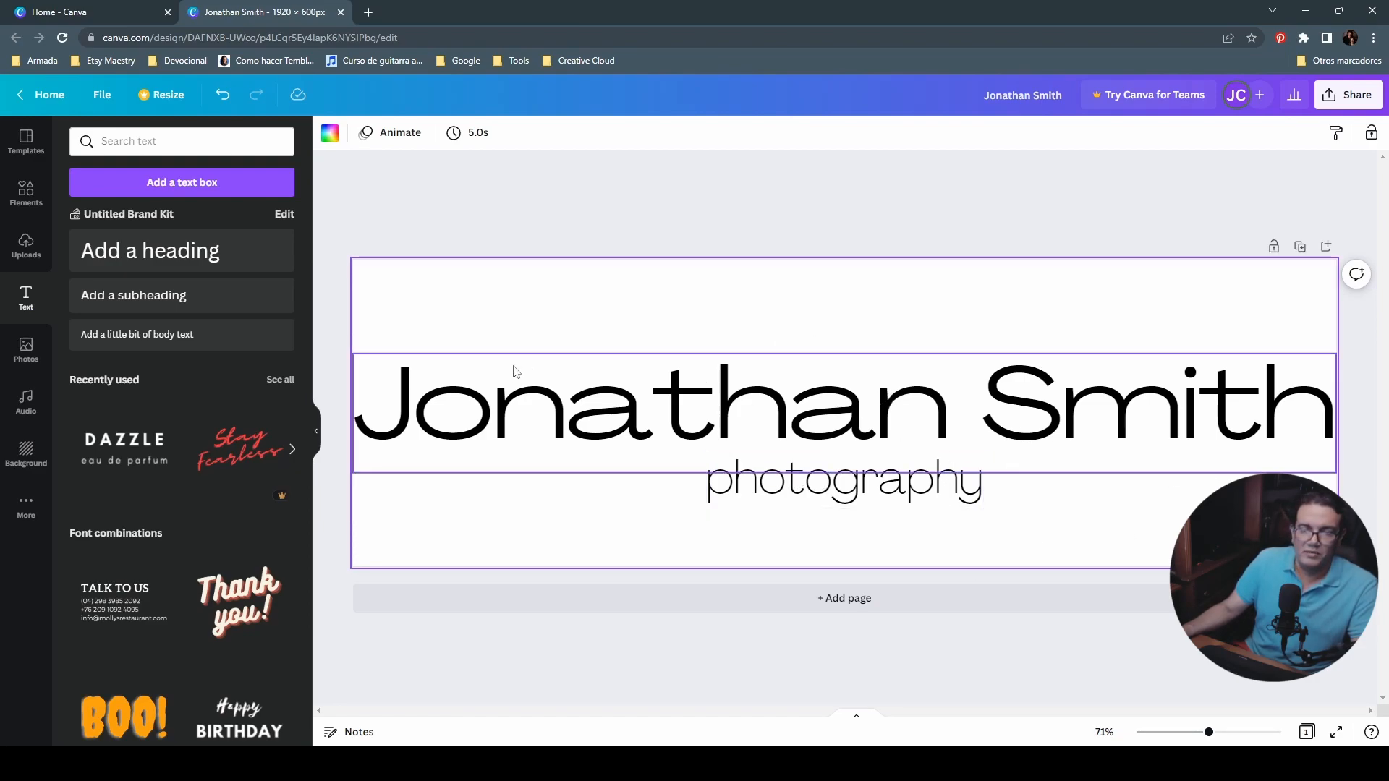
Step: Scale both text lines down together slightly, to size 144 for the name heading and 67.1 for "photography"
{"action": "left_click", "coordinate": [409, 397]}
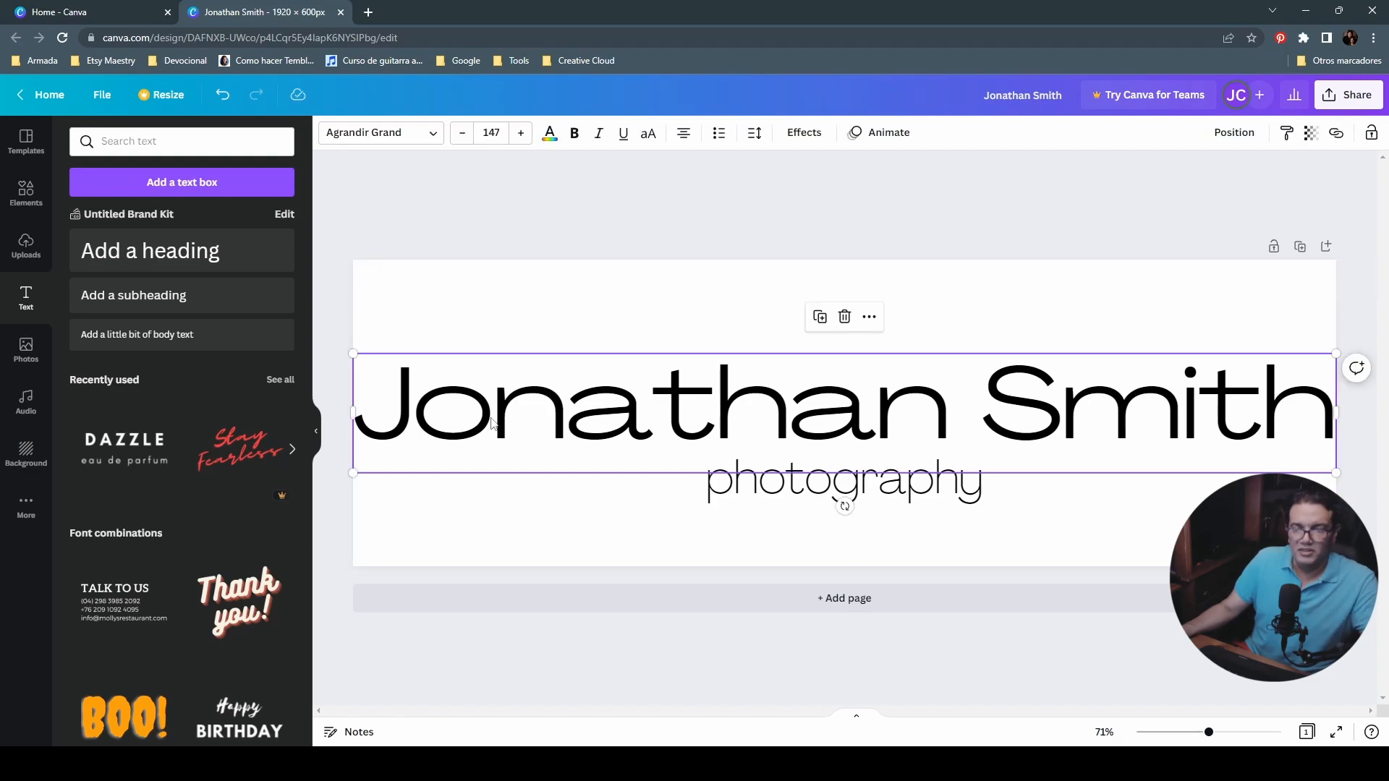
{"action": "left_click", "coordinate": [721, 496], "text": "shift"}
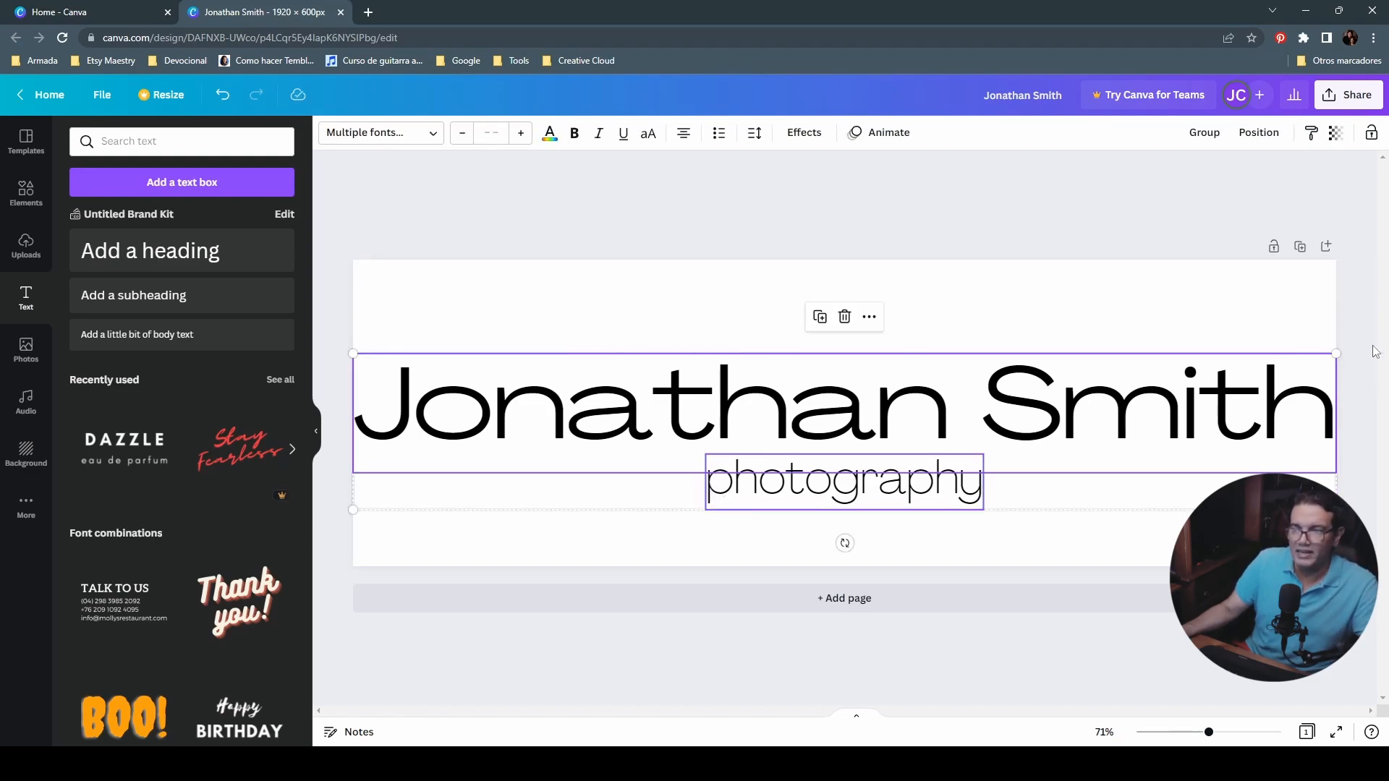
{"action": "mouse_move", "coordinate": [1336, 354]}
{"action": "left_mouse_down"}
{"action": "mouse_move", "coordinate": [1321, 370]}
{"action": "mouse_move", "coordinate": [1321, 359]}
{"action": "left_mouse_up"}
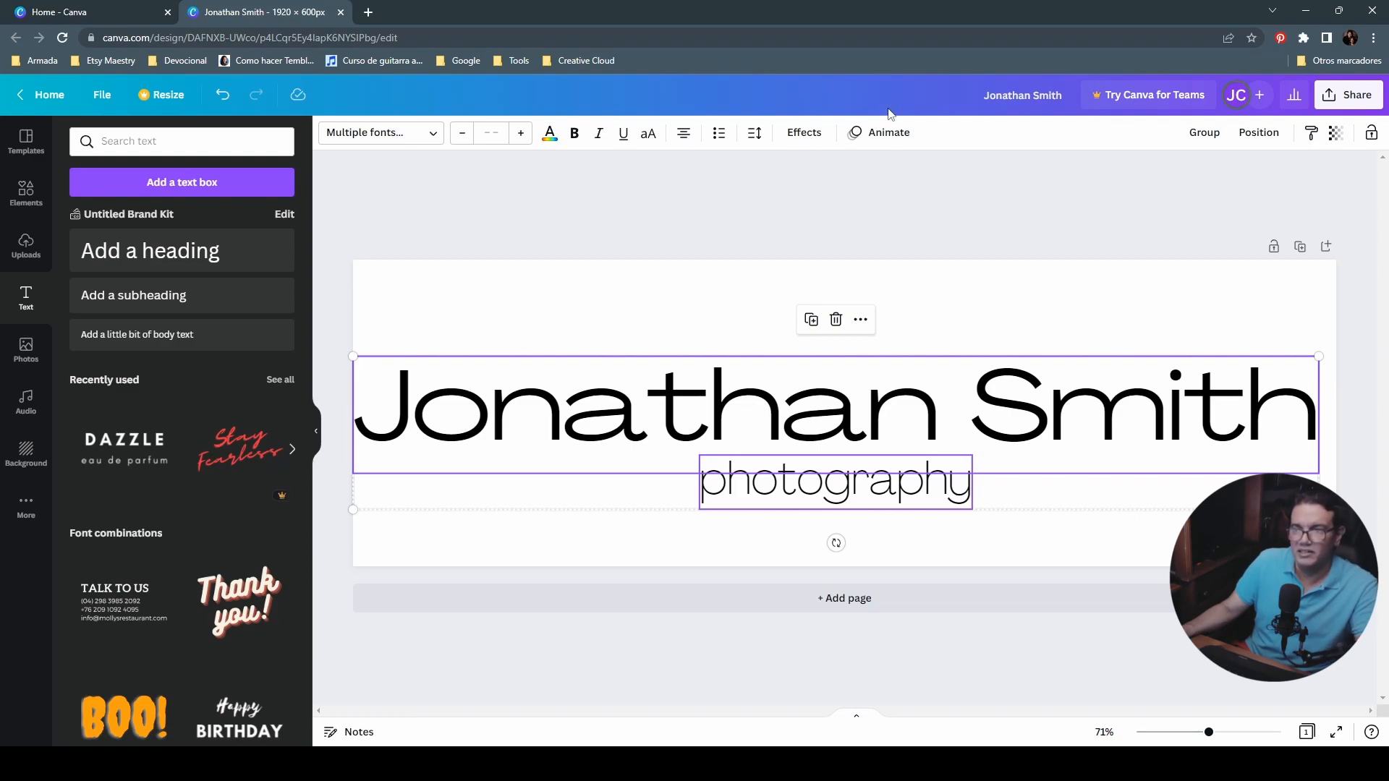
Step: Center the name heading and the "photography" text horizontally on the page, each aligned on its own
{"action": "left_click", "coordinate": [1246, 138]}
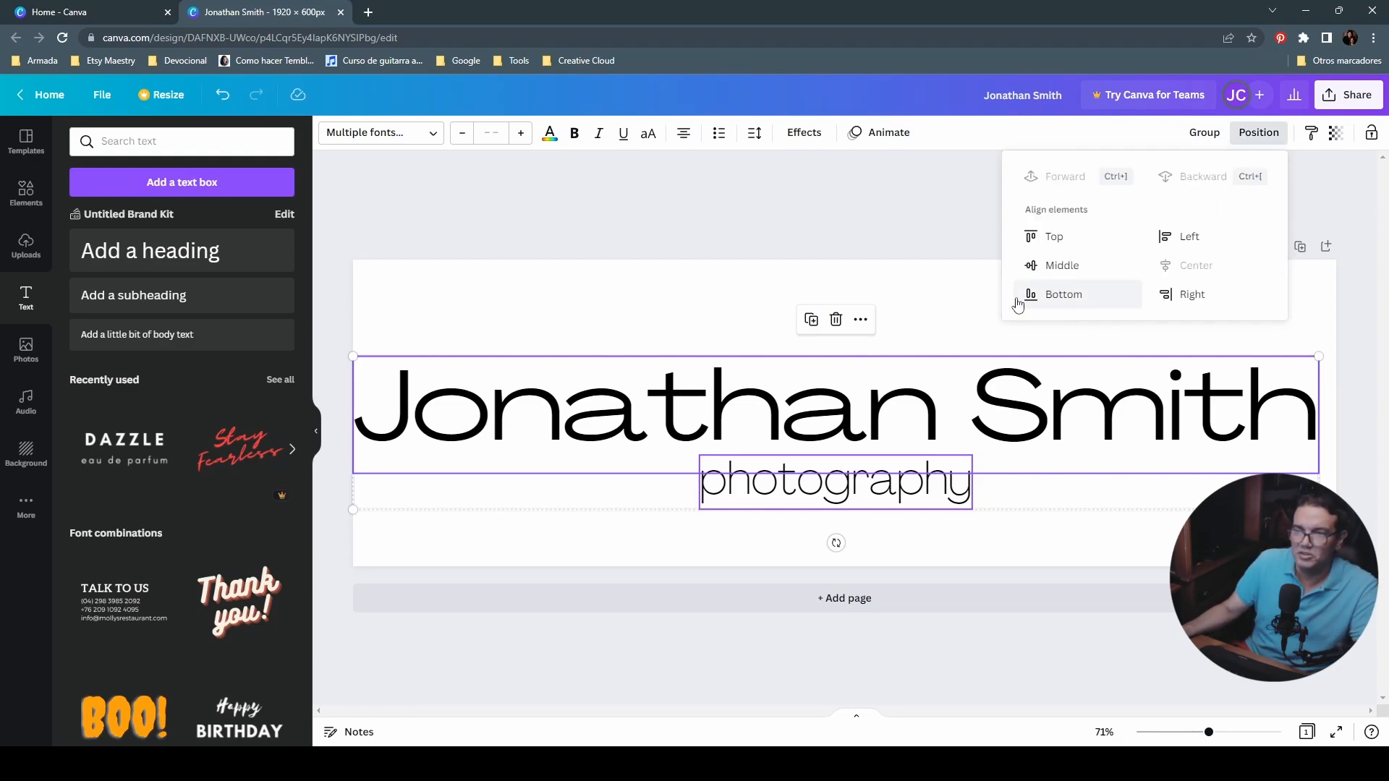
{"action": "left_click", "coordinate": [1040, 516]}
{"action": "left_click", "coordinate": [1019, 427]}
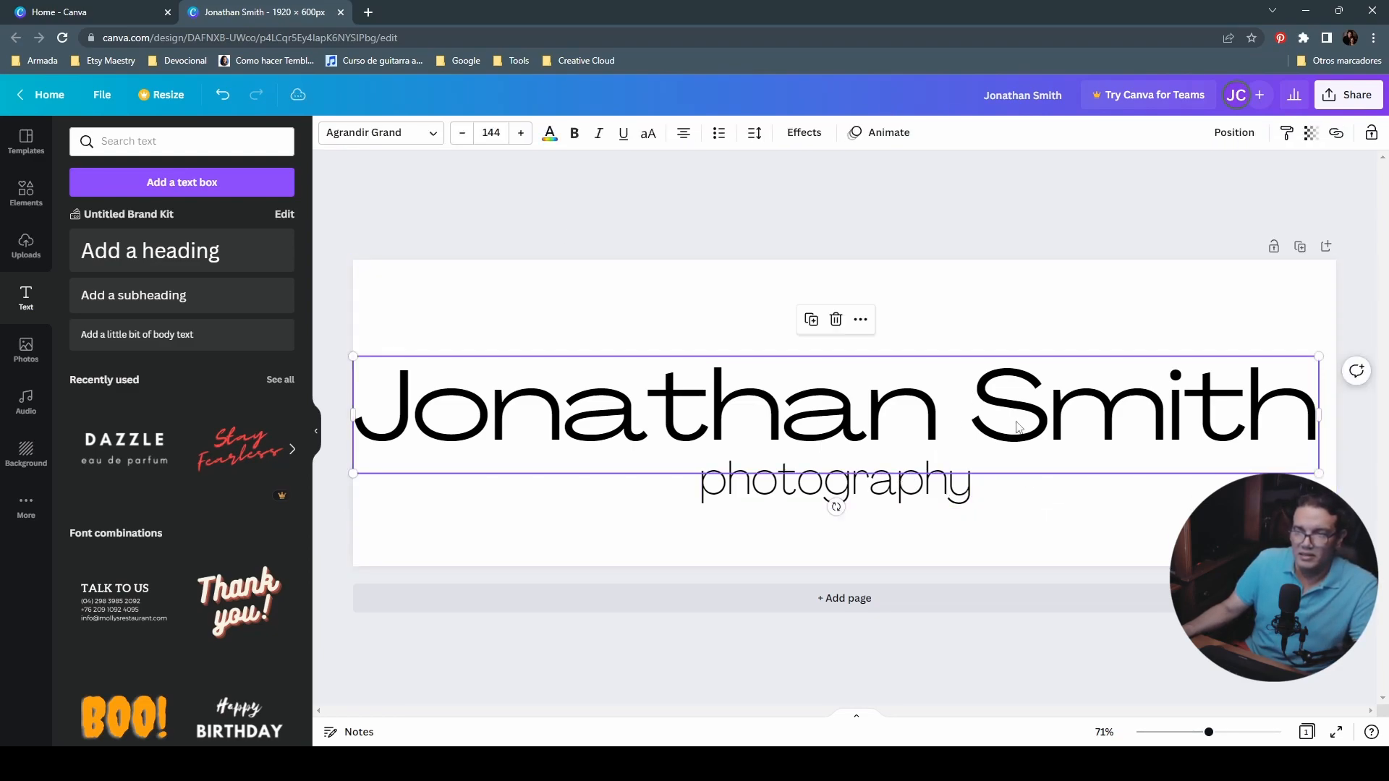
{"action": "left_click", "coordinate": [1250, 135]}
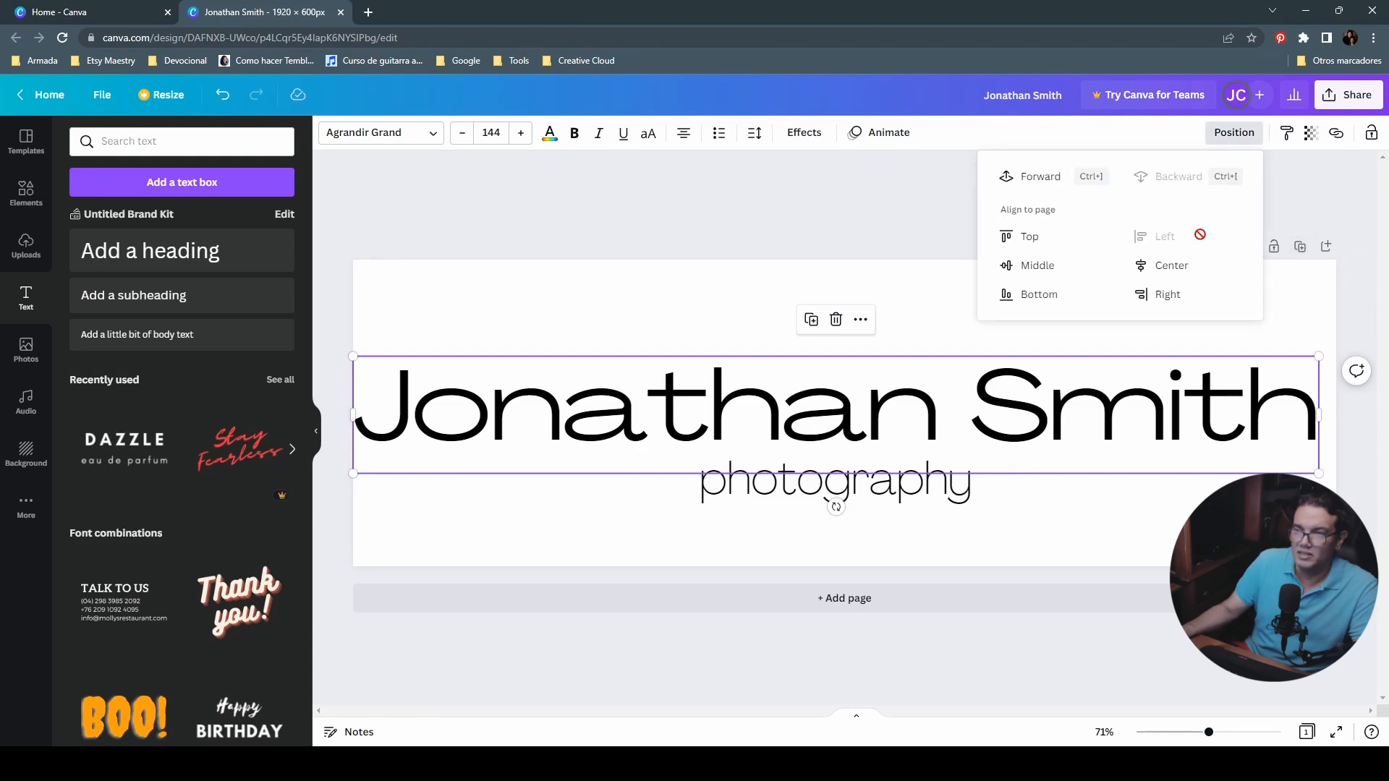
{"action": "left_click", "coordinate": [1166, 268]}
{"action": "key", "text": "Tab"}
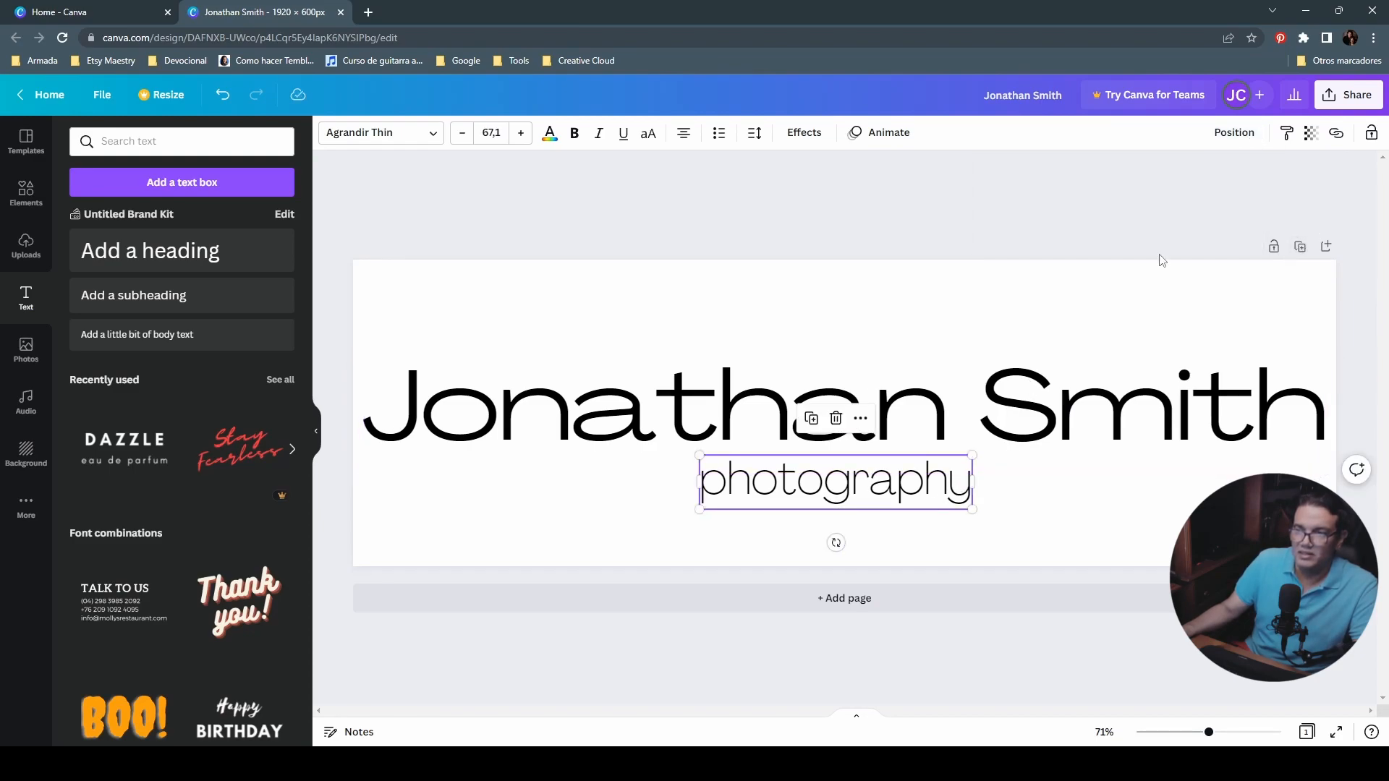
{"action": "left_click", "coordinate": [1254, 136]}
{"action": "left_click", "coordinate": [1167, 266]}
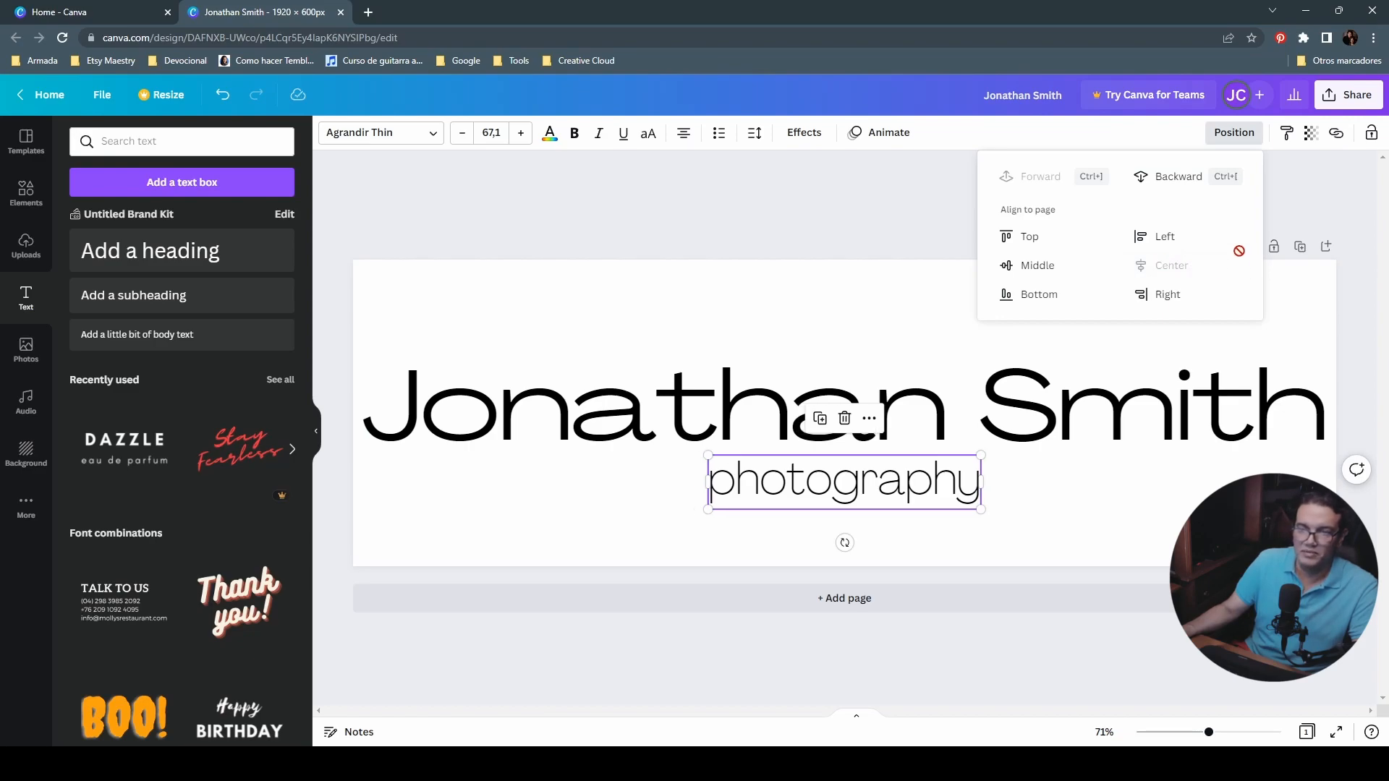
{"action": "left_click", "coordinate": [1127, 498]}
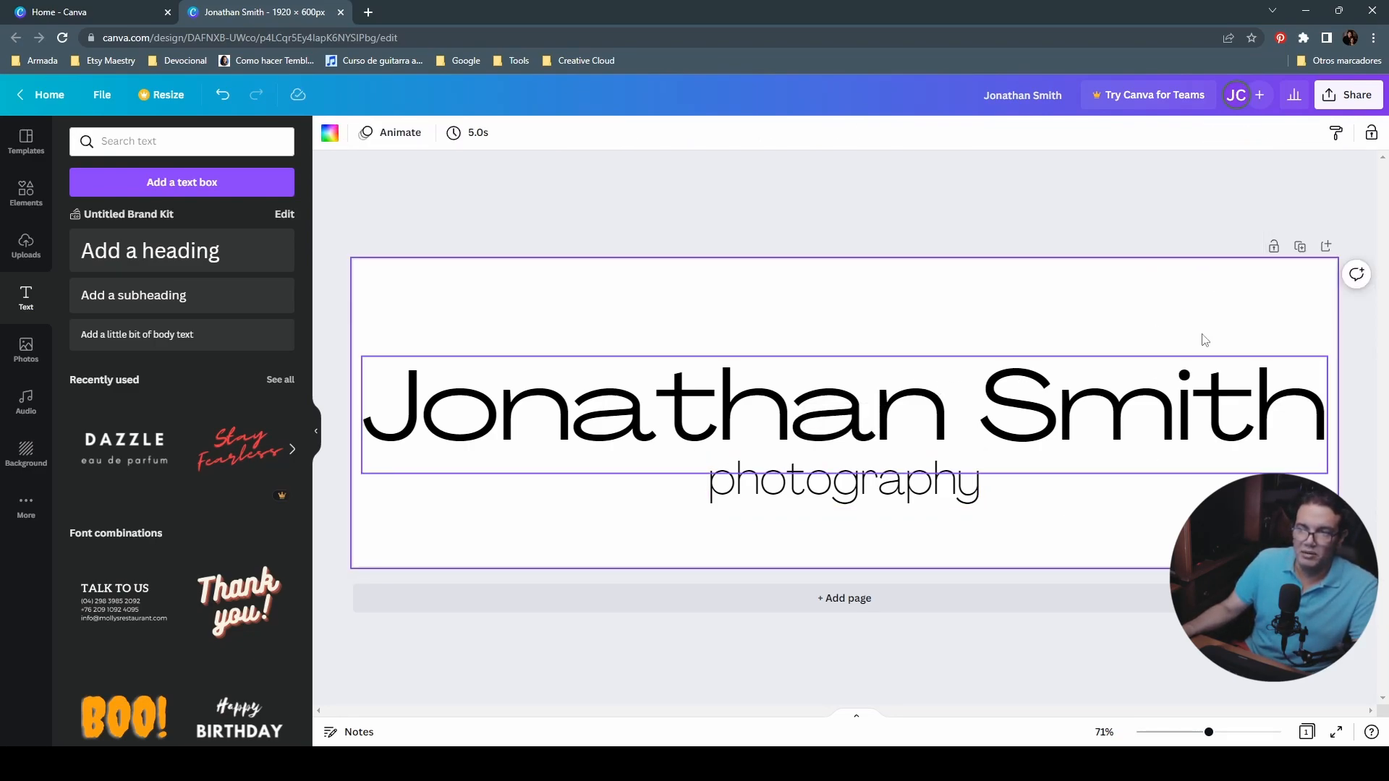
Step: Duplicate the logo page and set the background of the copy, page 2, to black
{"action": "left_click", "coordinate": [1301, 249]}
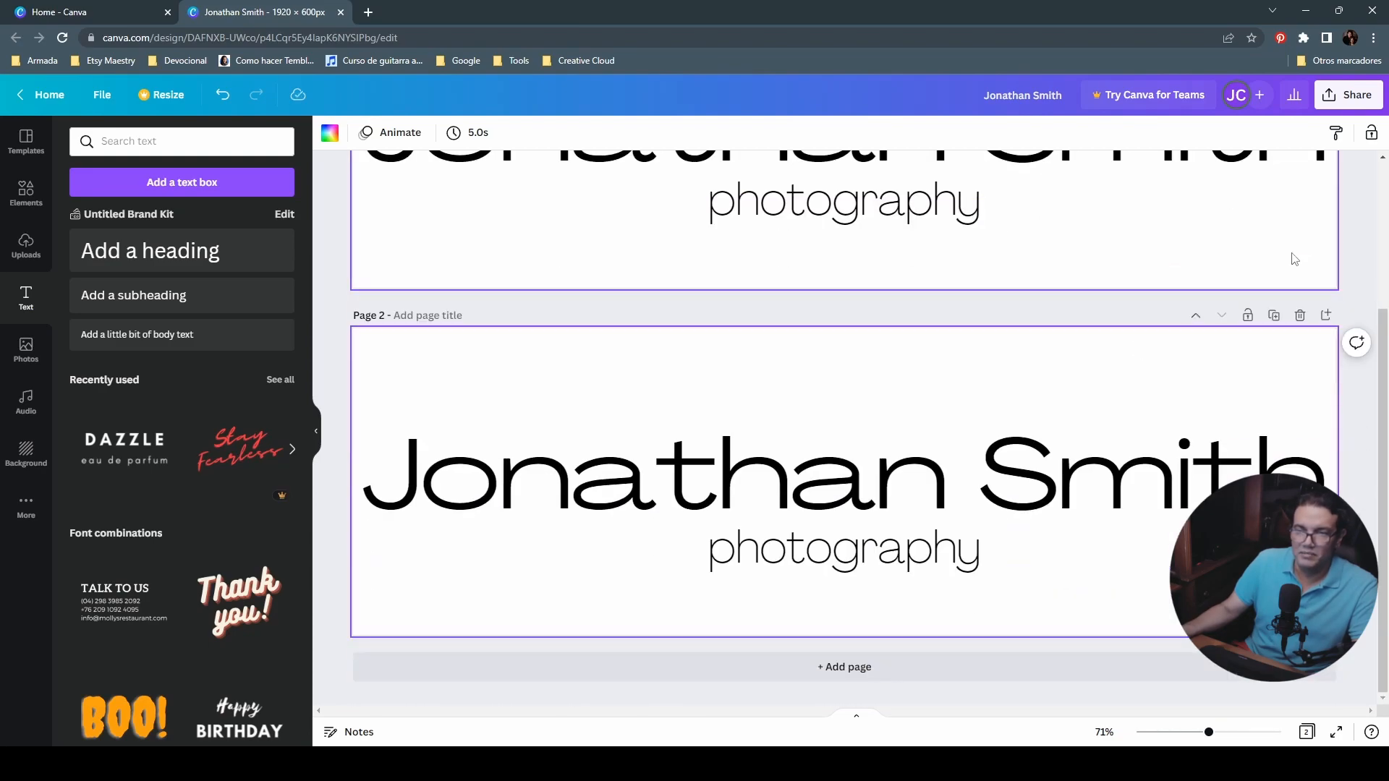
{"action": "scroll", "coordinate": [889, 559], "scroll_direction": "up", "scroll_amount": 2}
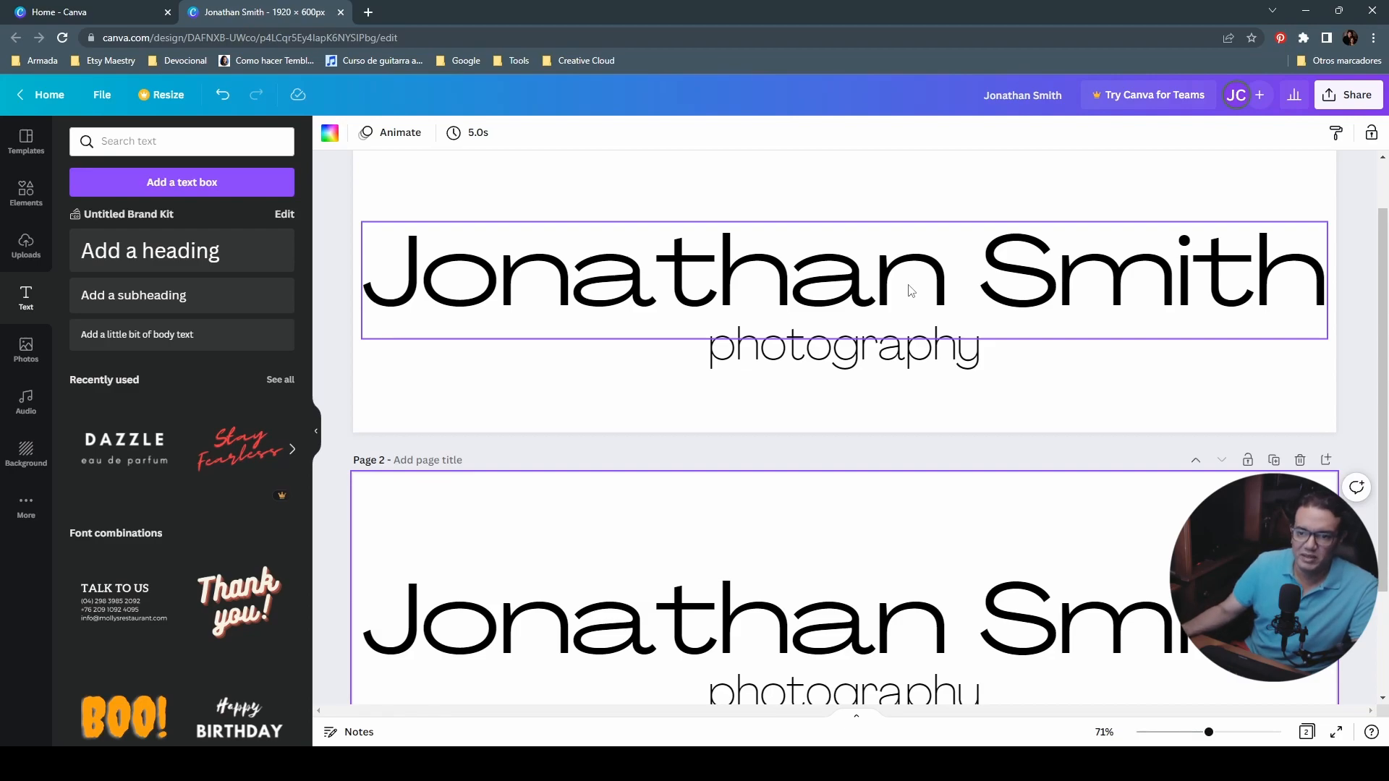
{"action": "scroll", "coordinate": [662, 218], "scroll_direction": "up", "scroll_amount": 1}
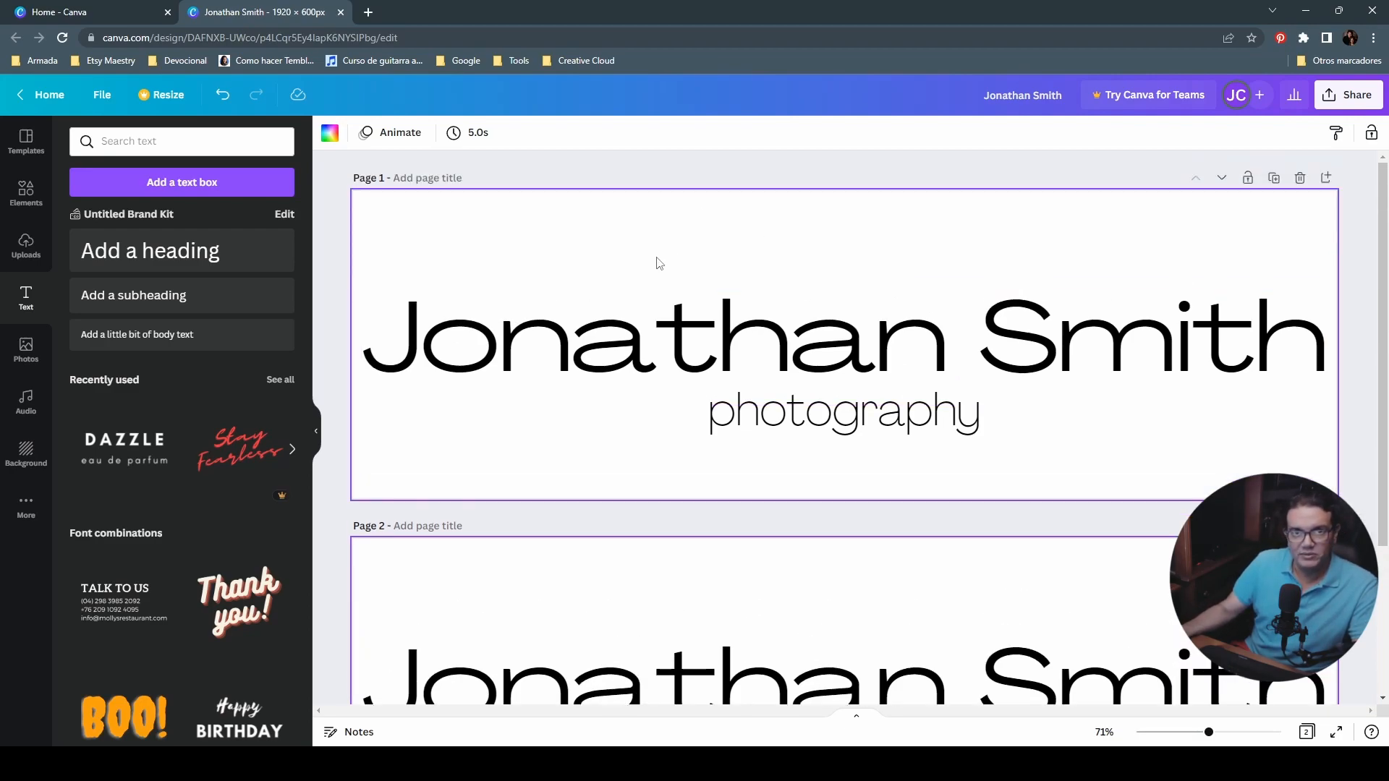
{"action": "scroll", "coordinate": [840, 376], "scroll_direction": "down", "scroll_amount": 3}
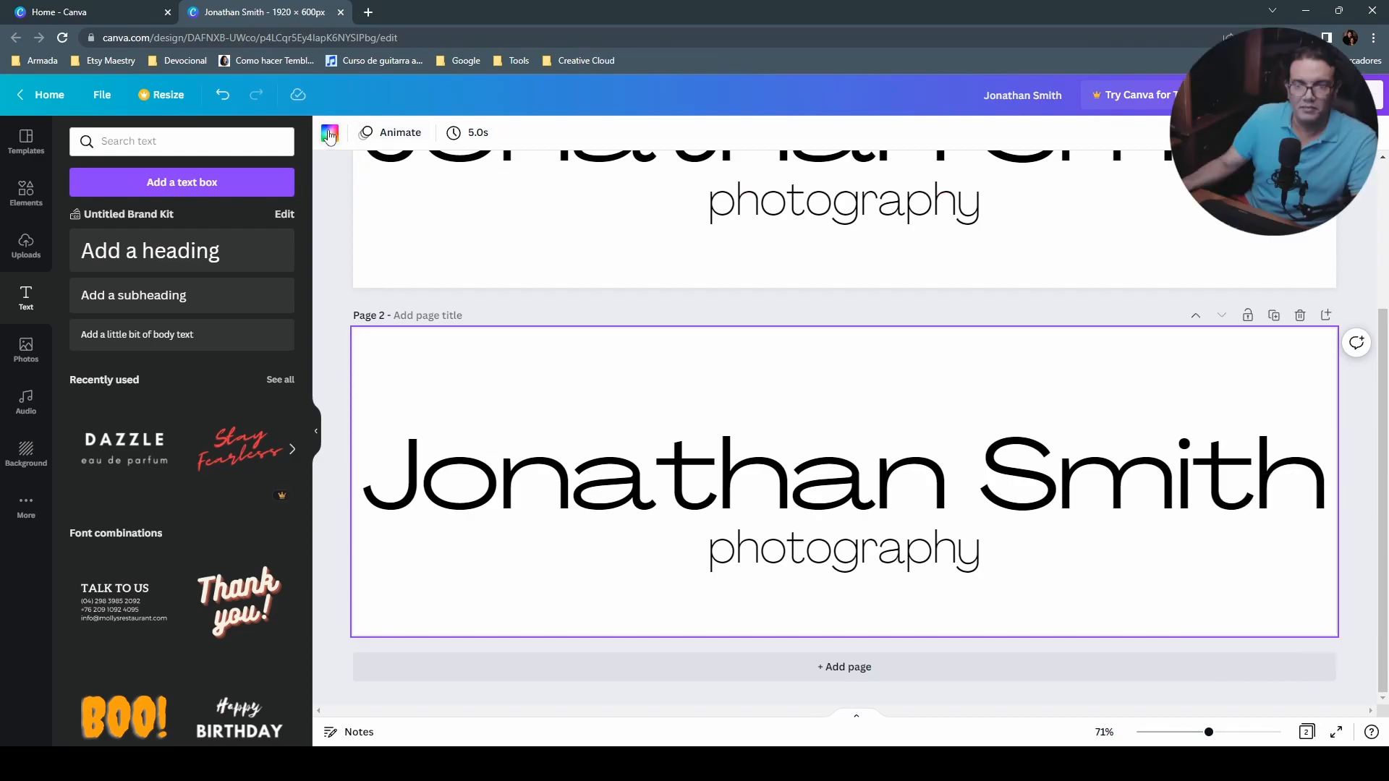
{"action": "left_click", "coordinate": [329, 134]}
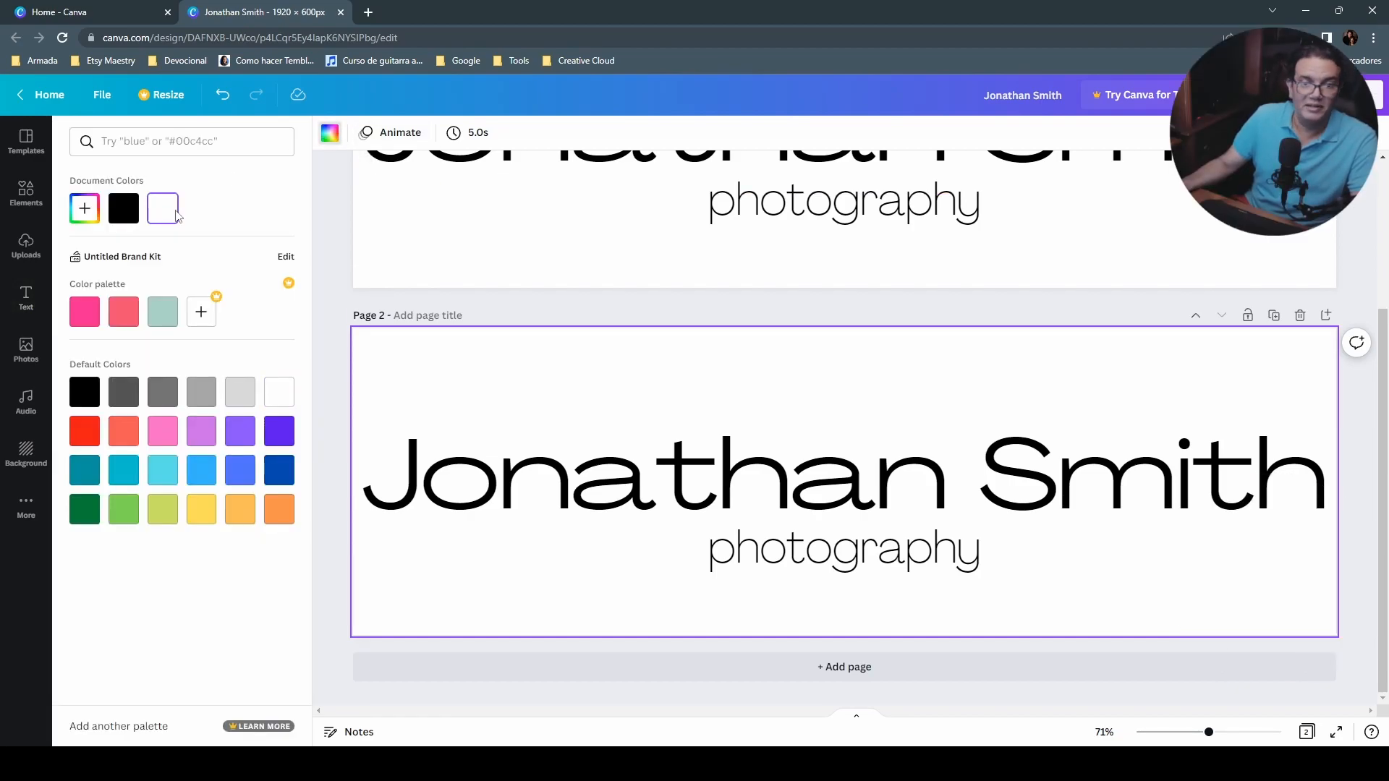
{"action": "left_click", "coordinate": [124, 208]}
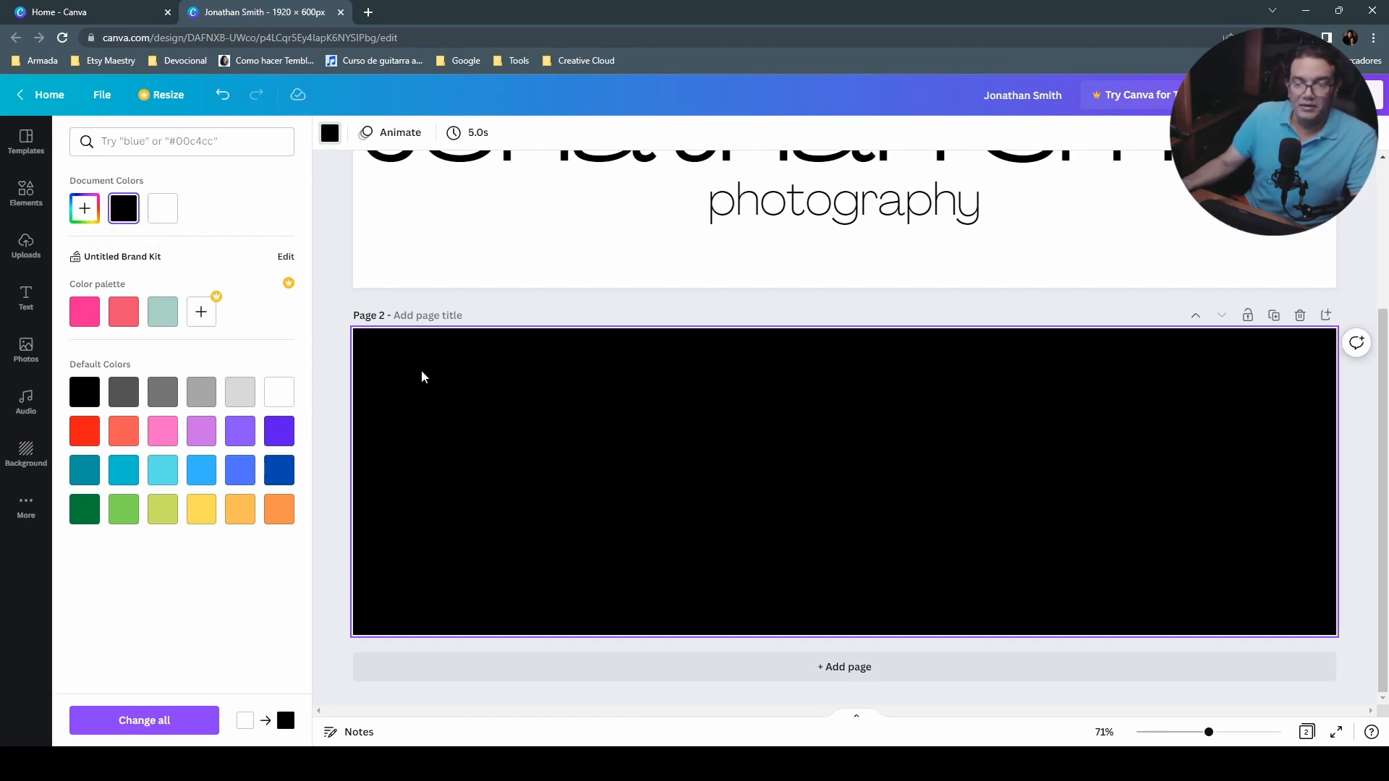
Step: Recolor the name heading and the "photography" text on the black page to white
{"action": "left_click", "coordinate": [508, 475]}
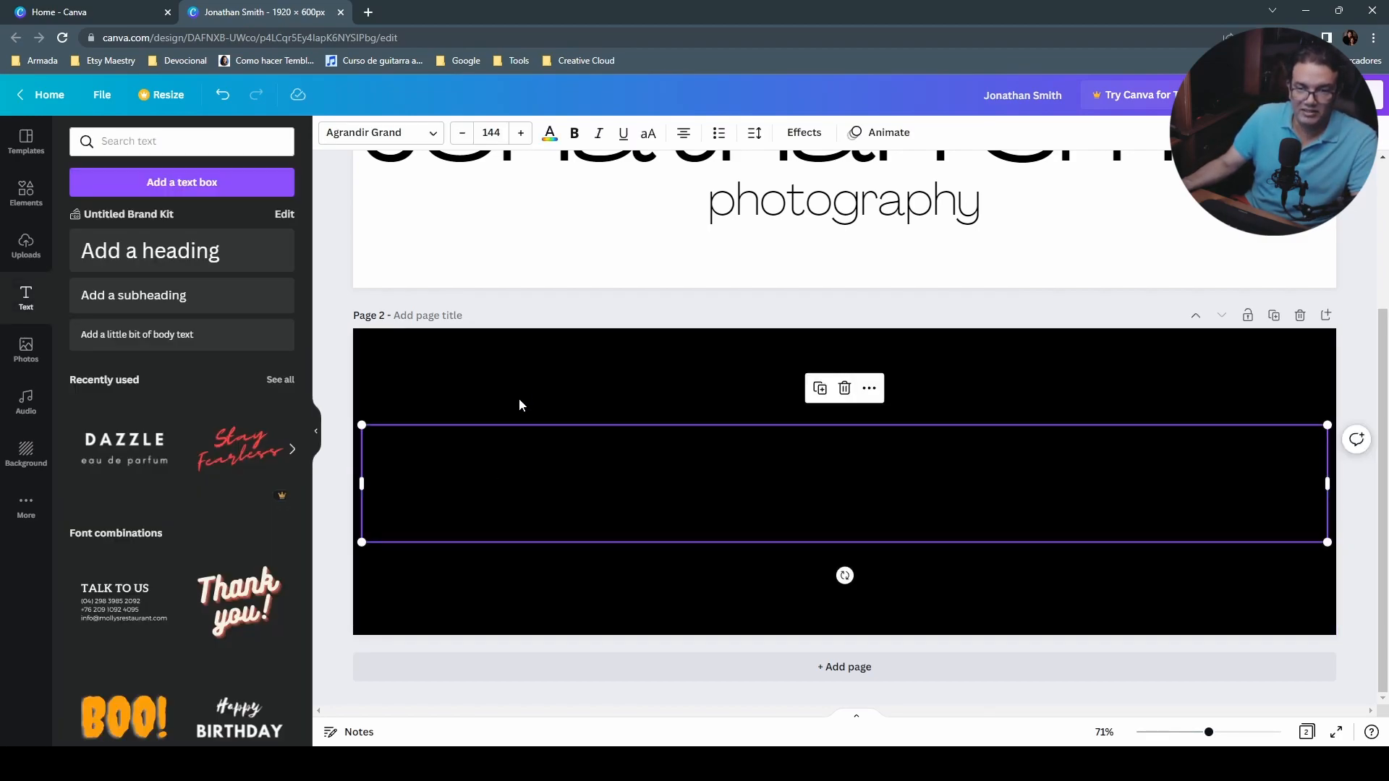
{"action": "left_click", "coordinate": [549, 133]}
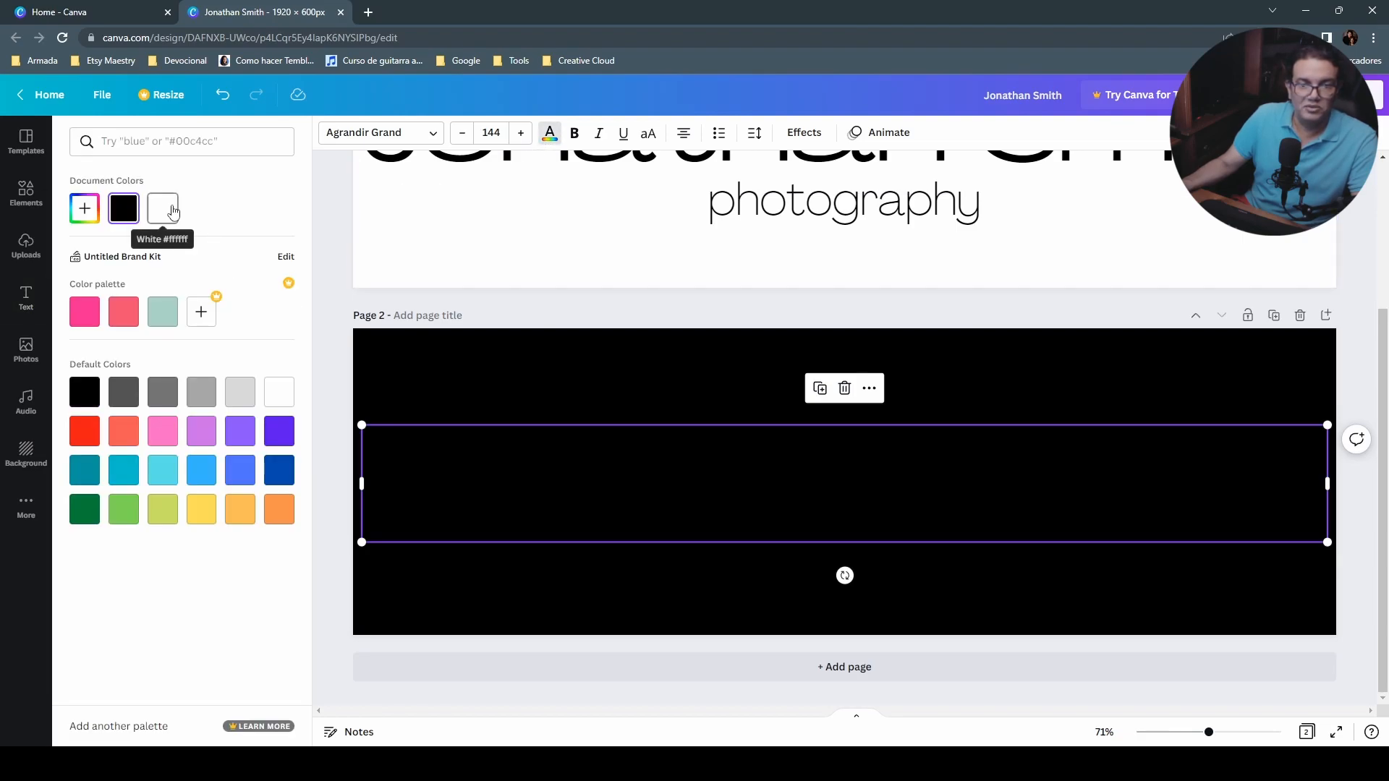
{"action": "left_click", "coordinate": [173, 211]}
{"action": "left_click", "coordinate": [825, 552]}
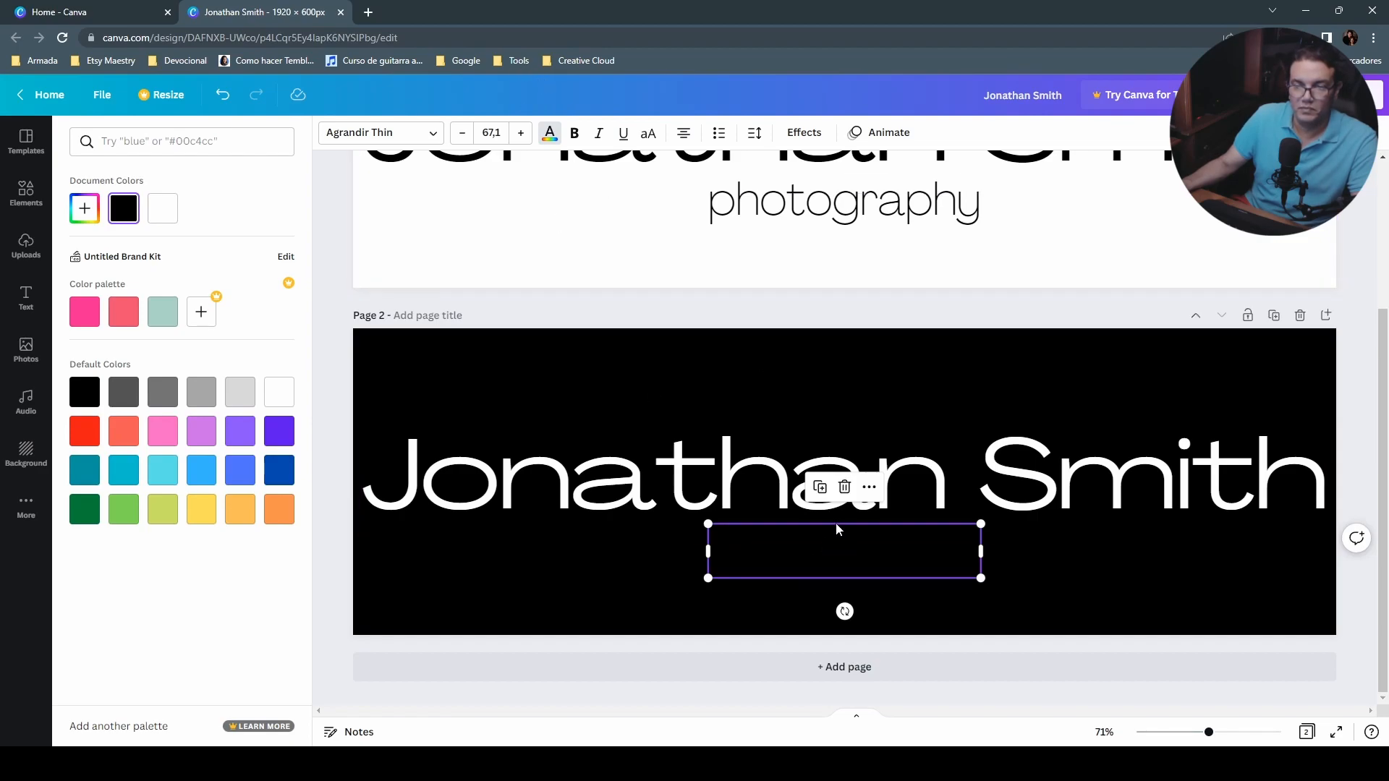
{"action": "left_click", "coordinate": [550, 133]}
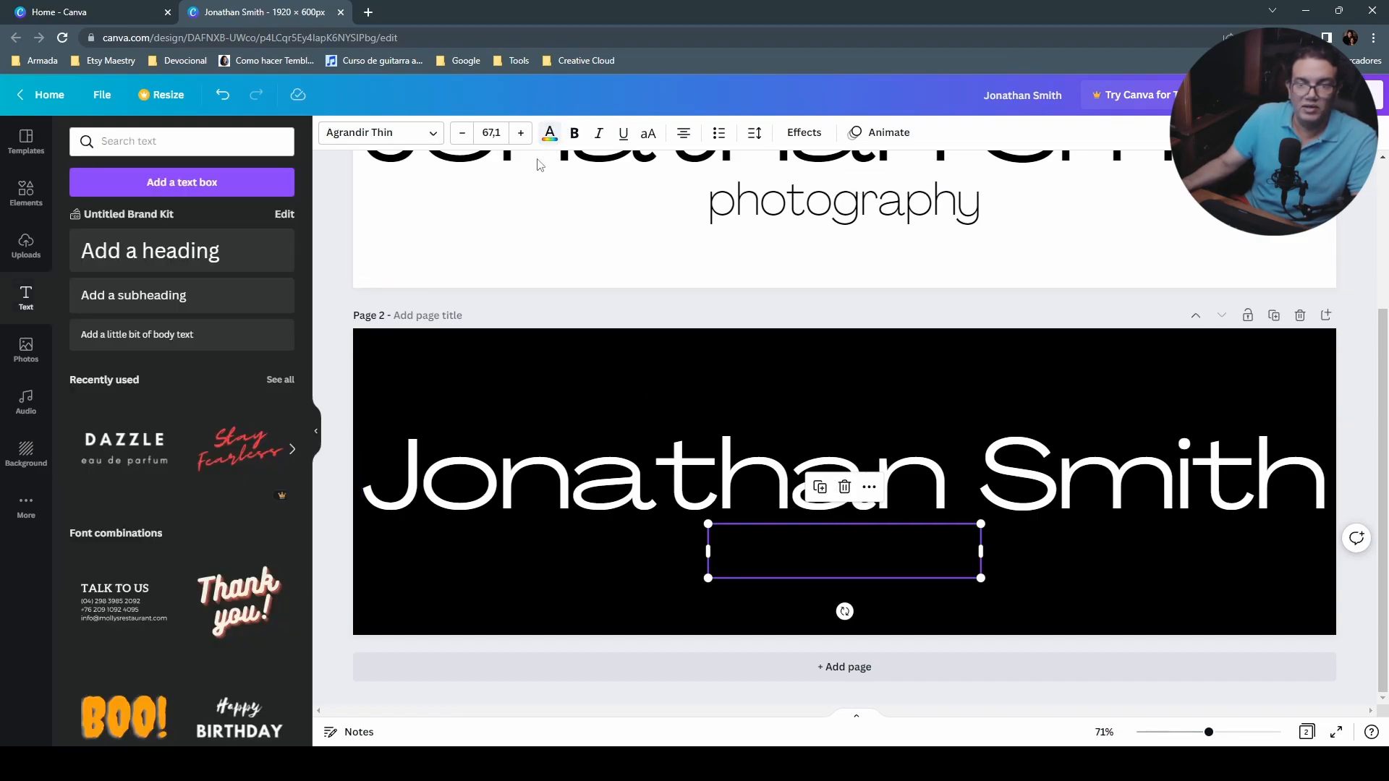
{"action": "left_click", "coordinate": [550, 134]}
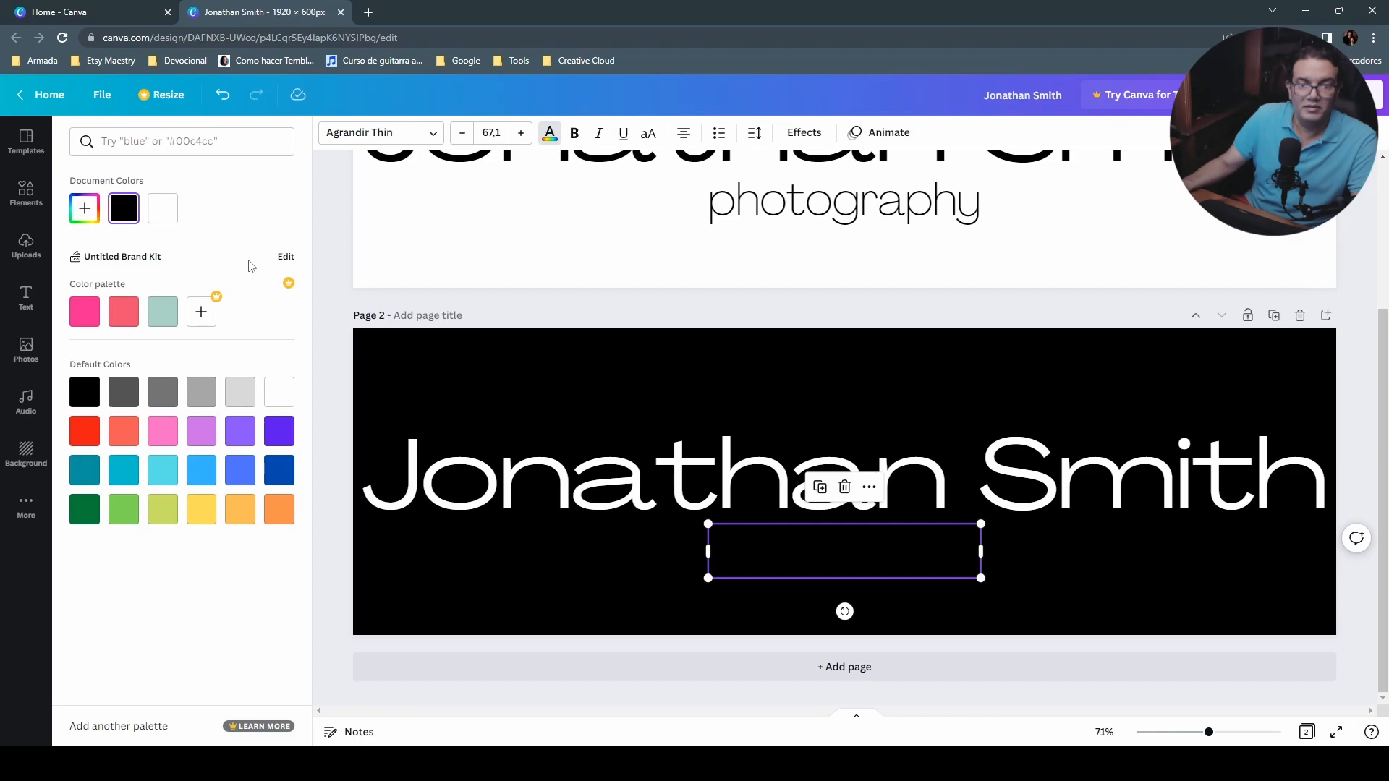
{"action": "left_click", "coordinate": [163, 209]}
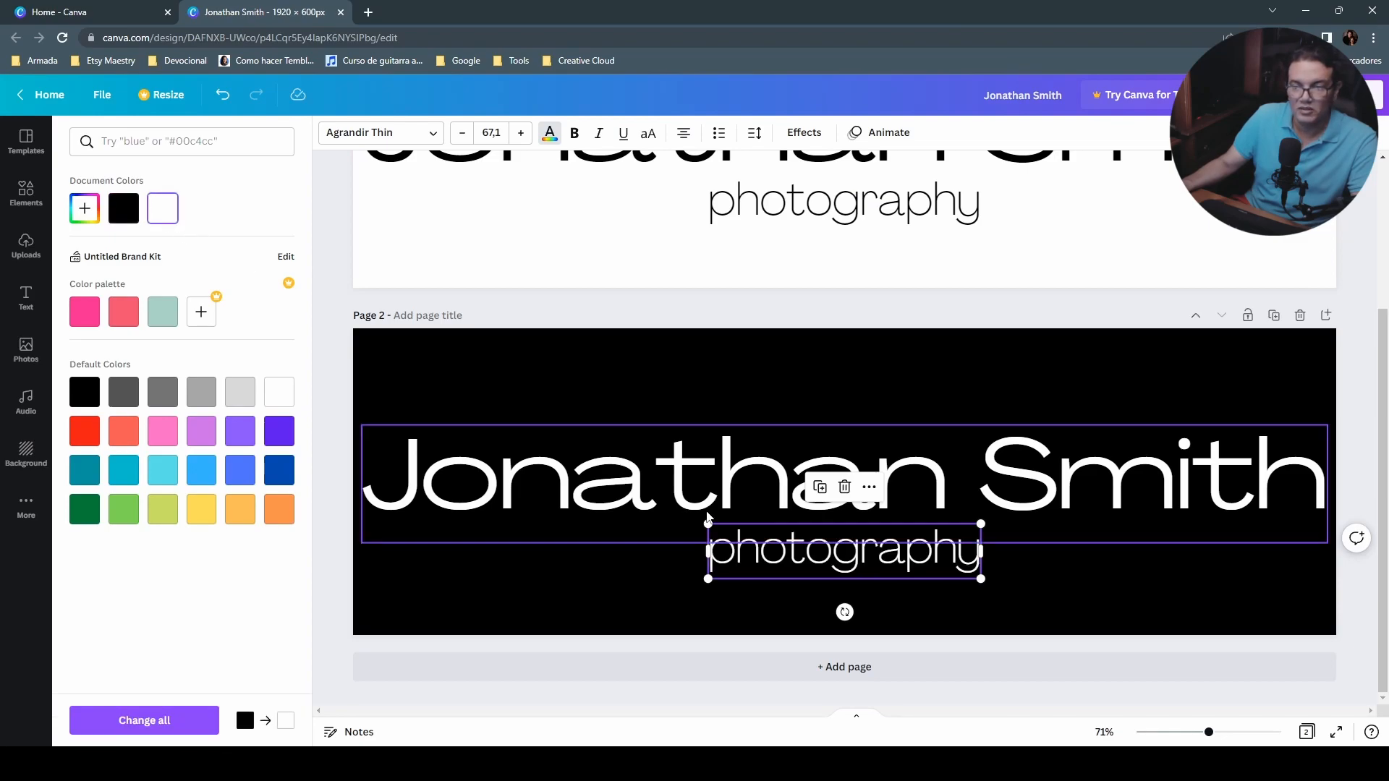
{"action": "left_click", "coordinate": [1037, 320]}
Step: Download all pages of the design as PNG and save the download to the computer
{"action": "scroll", "coordinate": [1037, 369], "scroll_direction": "up", "scroll_amount": 3}
{"action": "scroll", "coordinate": [962, 347], "scroll_direction": "down", "scroll_amount": 1}
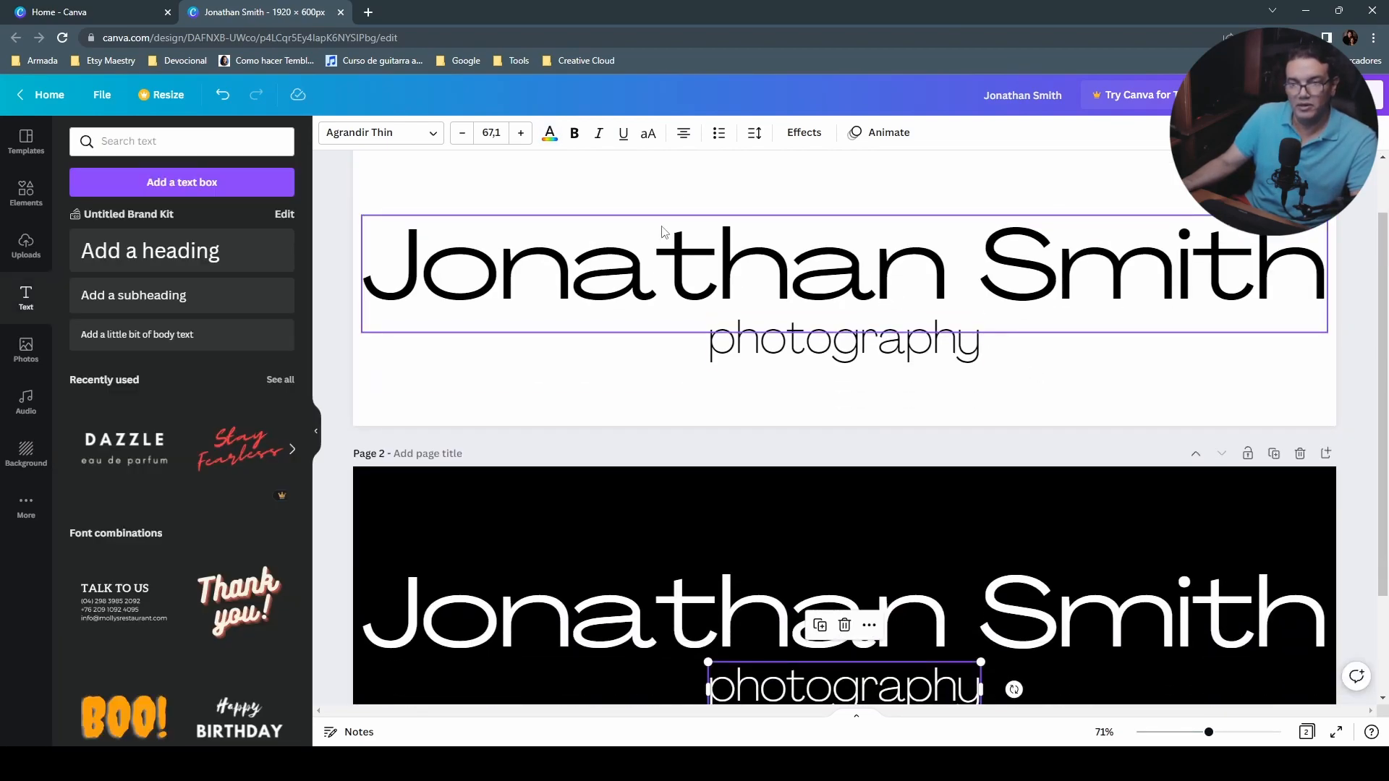
{"action": "scroll", "coordinate": [731, 358], "scroll_direction": "down", "scroll_amount": 2}
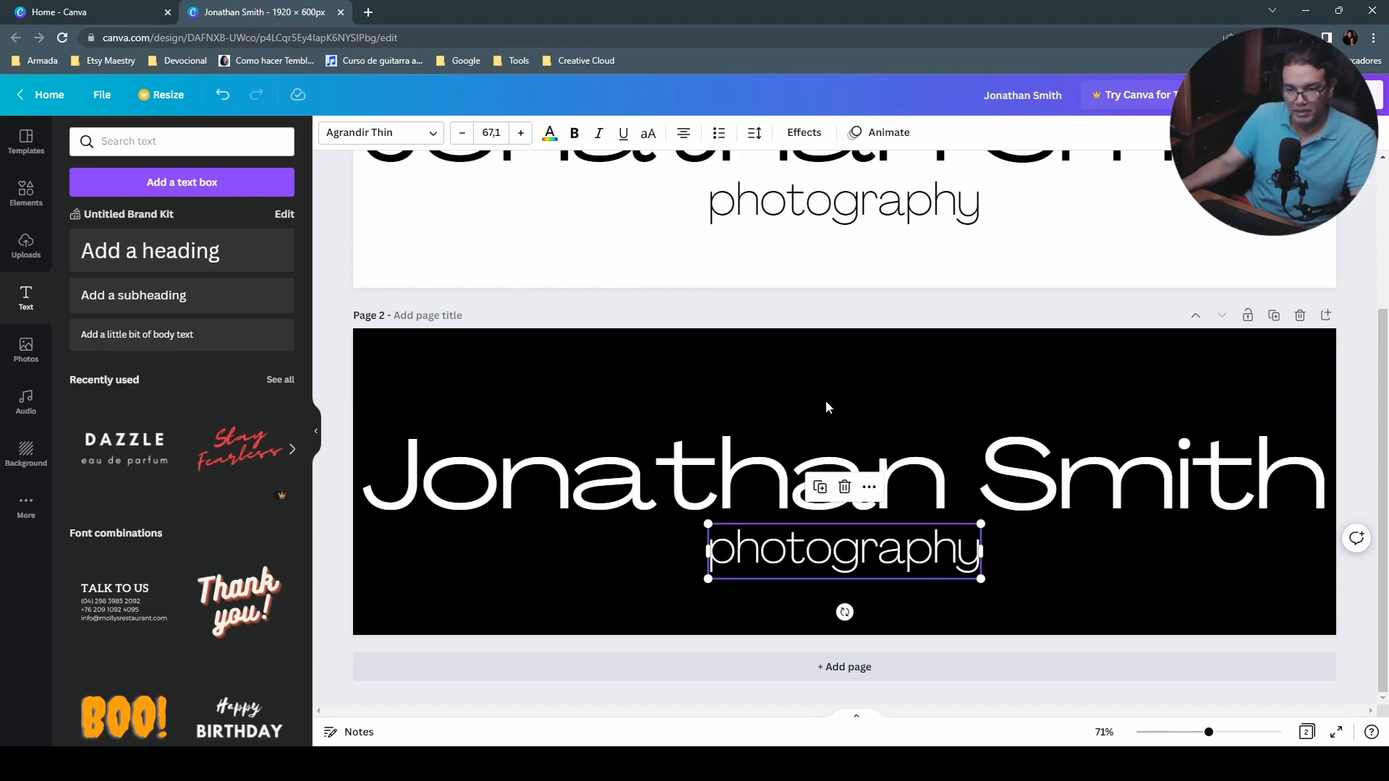
{"action": "scroll", "coordinate": [826, 401], "scroll_direction": "up", "scroll_amount": 2}
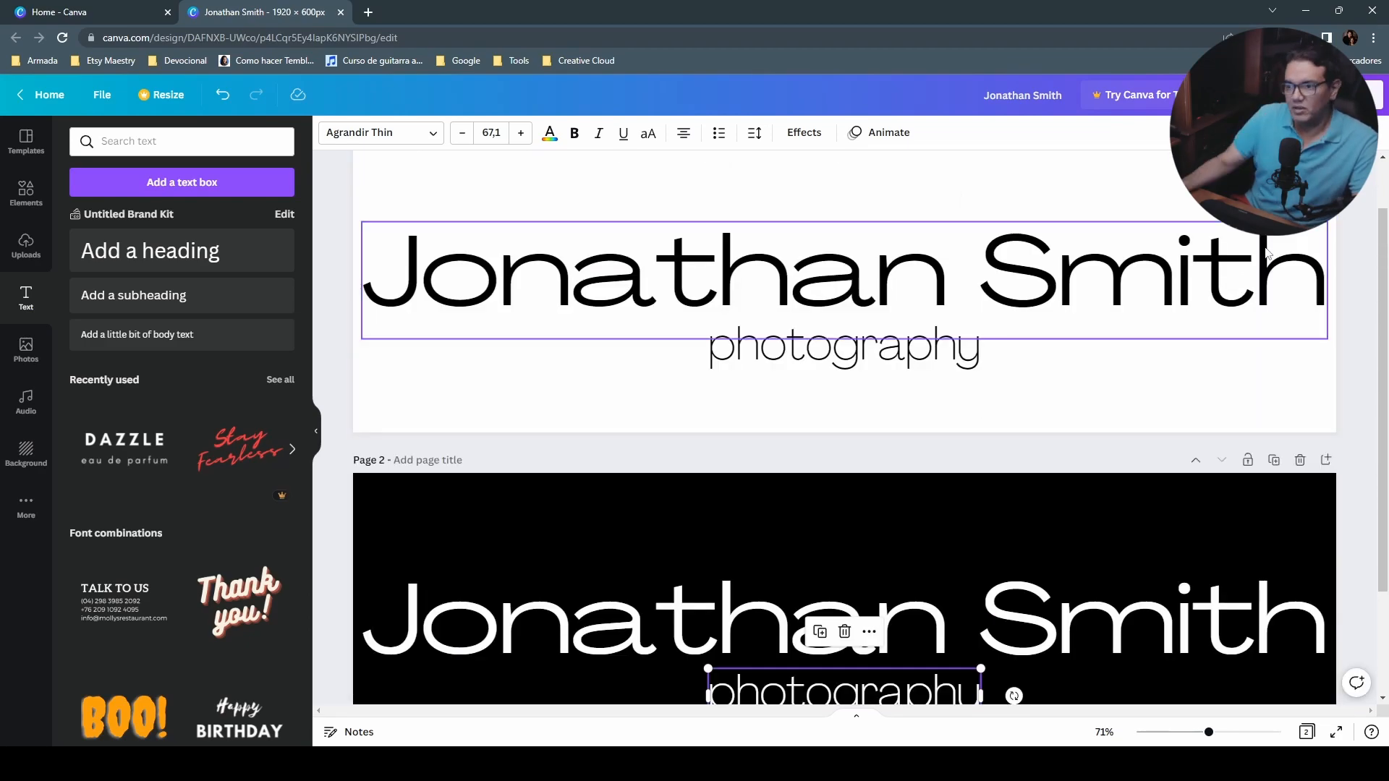
{"action": "left_click", "coordinate": [1346, 95]}
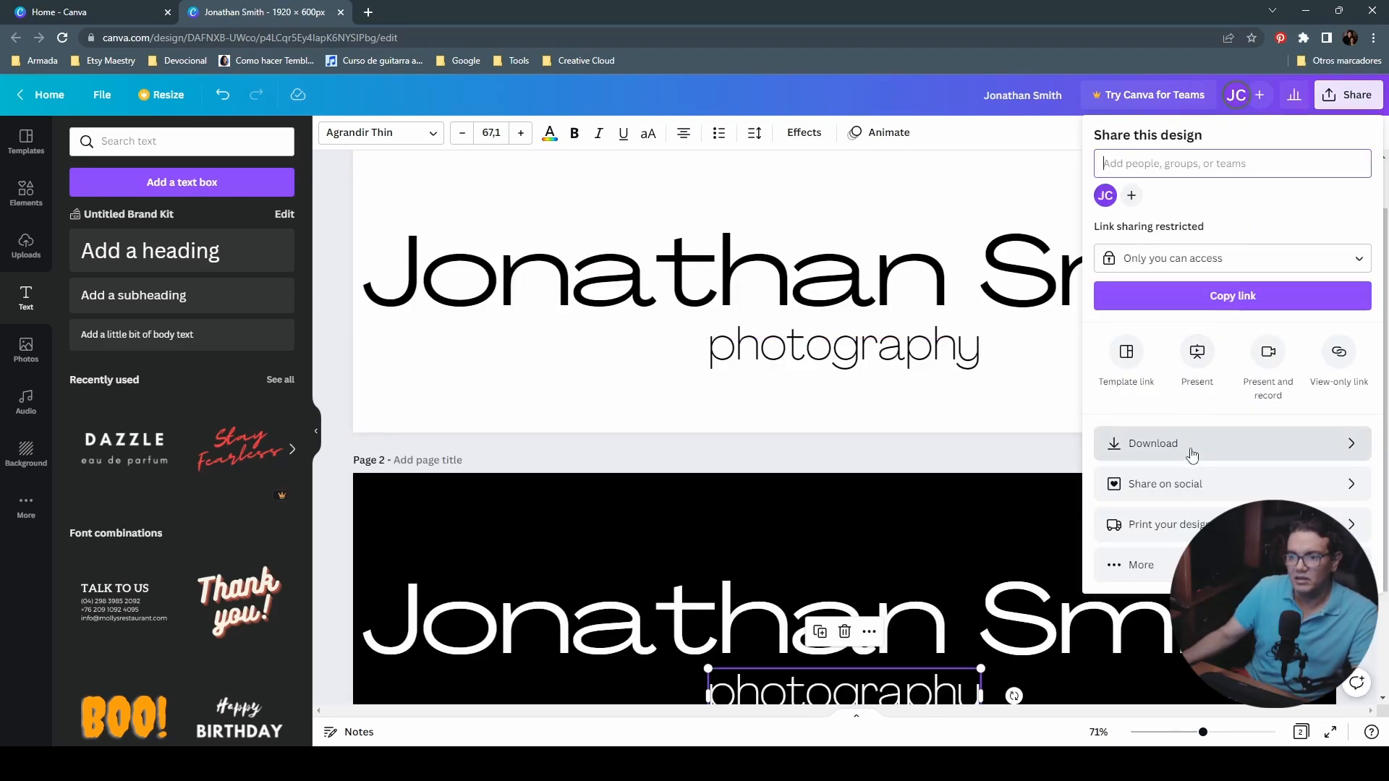
{"action": "left_click", "coordinate": [1333, 442]}
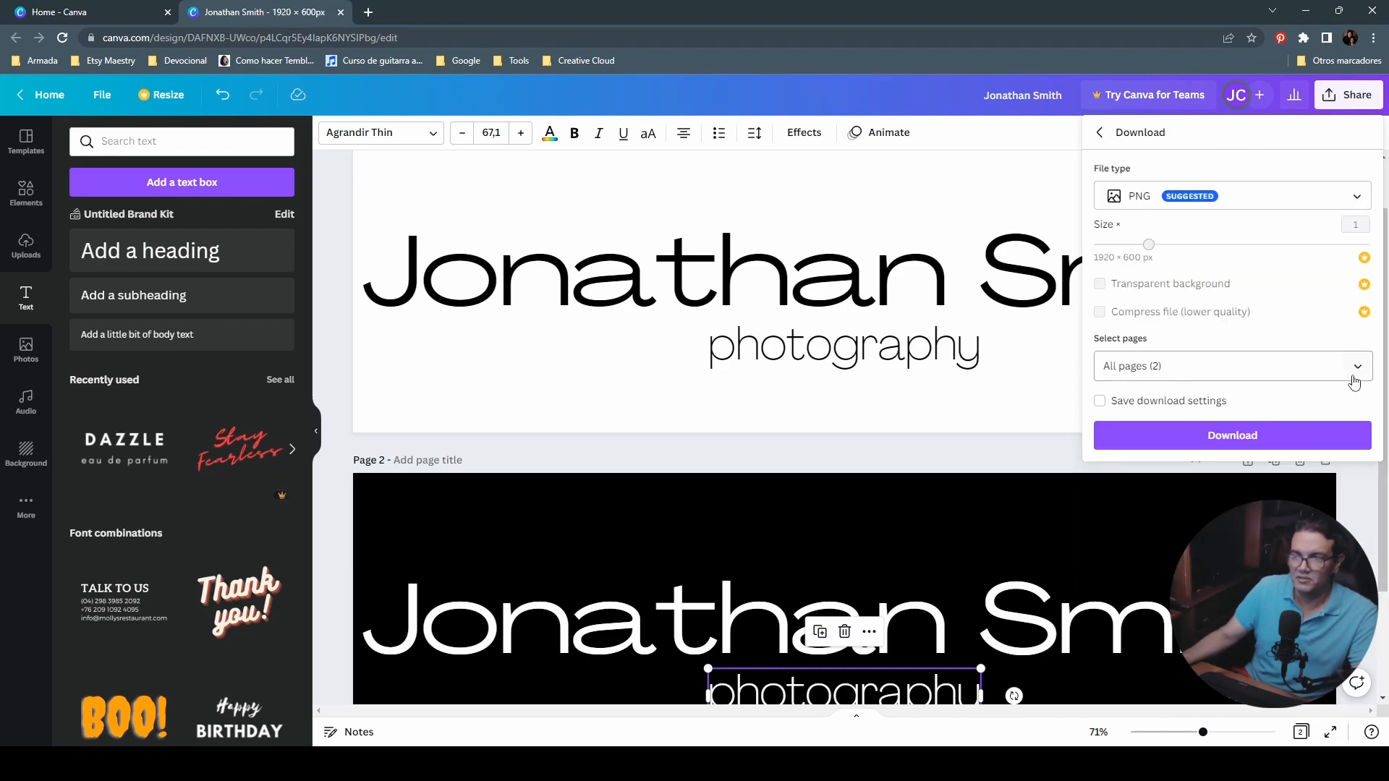
{"action": "left_click", "coordinate": [1277, 445]}
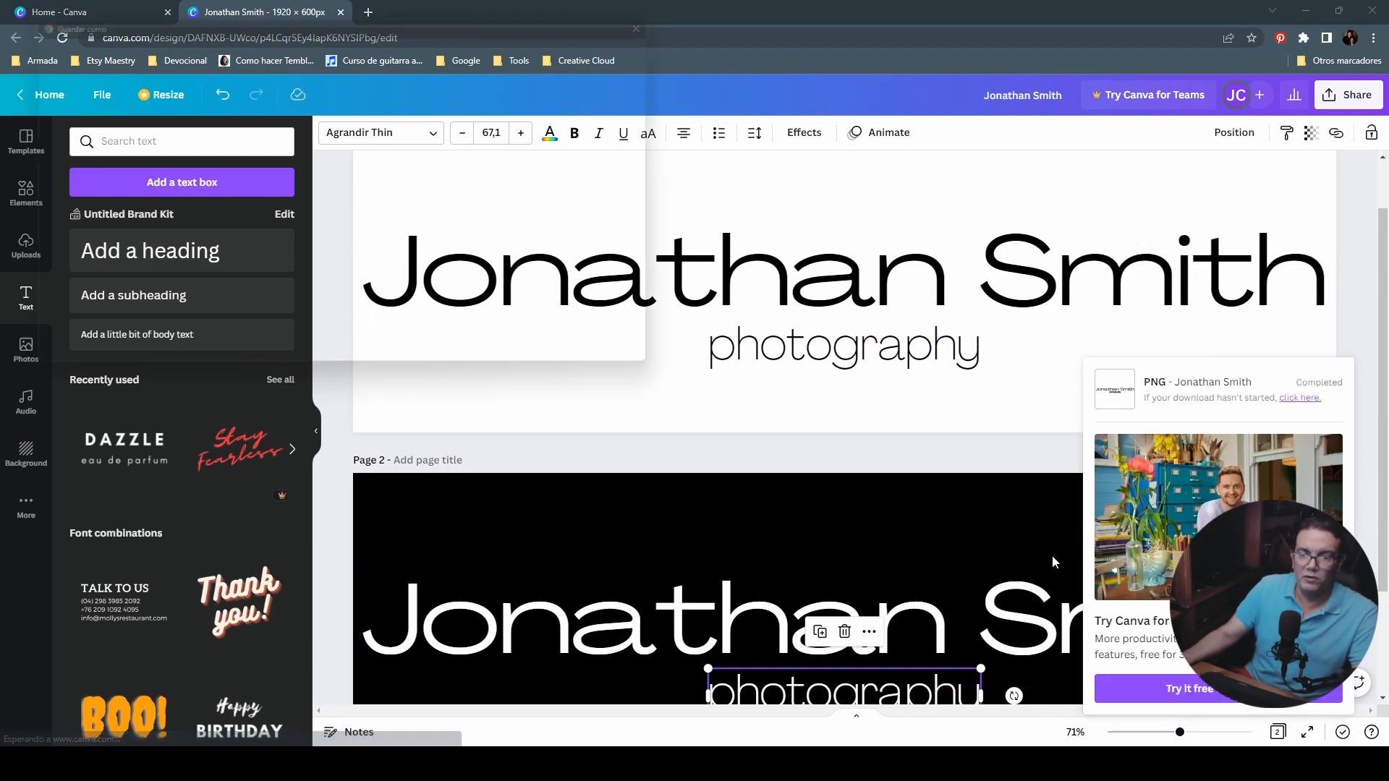
{"action": "left_click", "coordinate": [564, 367]}
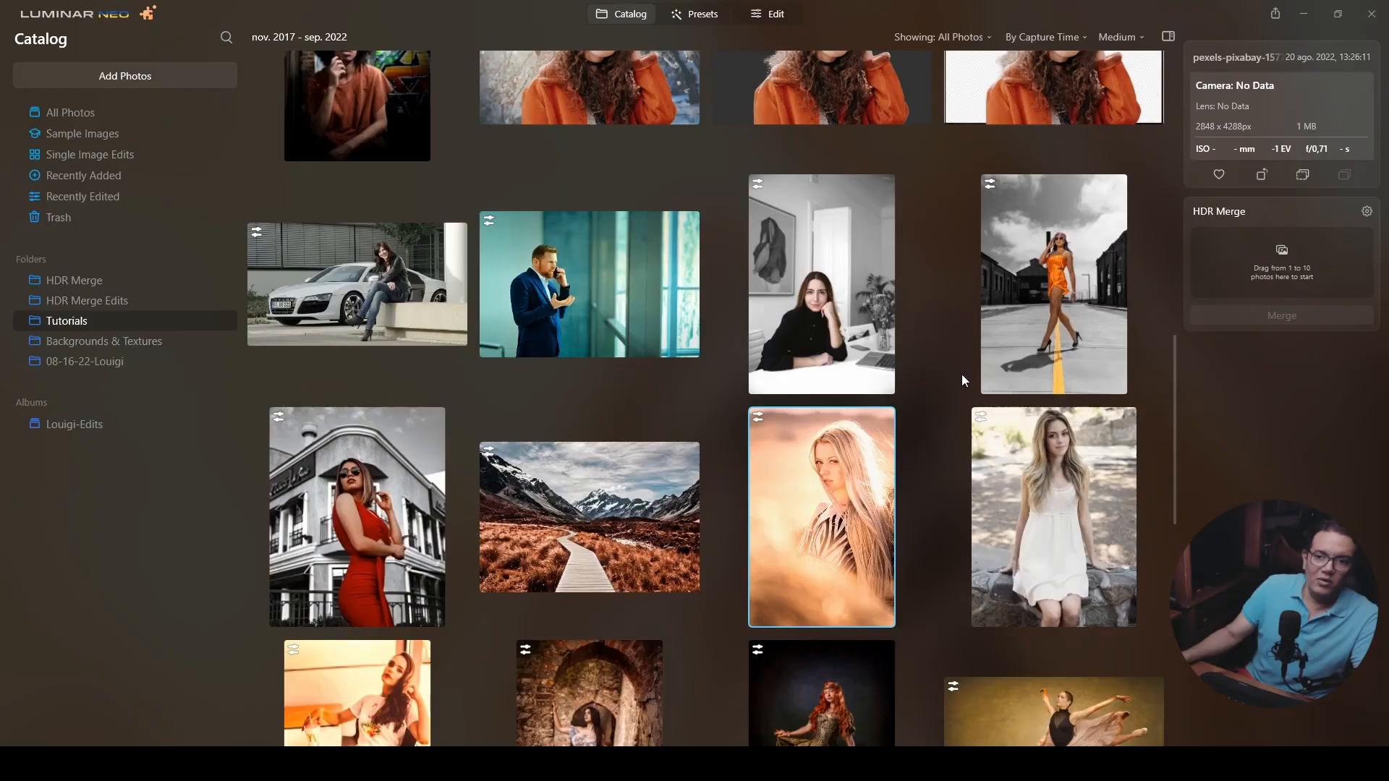
{"action": "scroll", "coordinate": [962, 375], "scroll_direction": "up", "scroll_amount": 5}
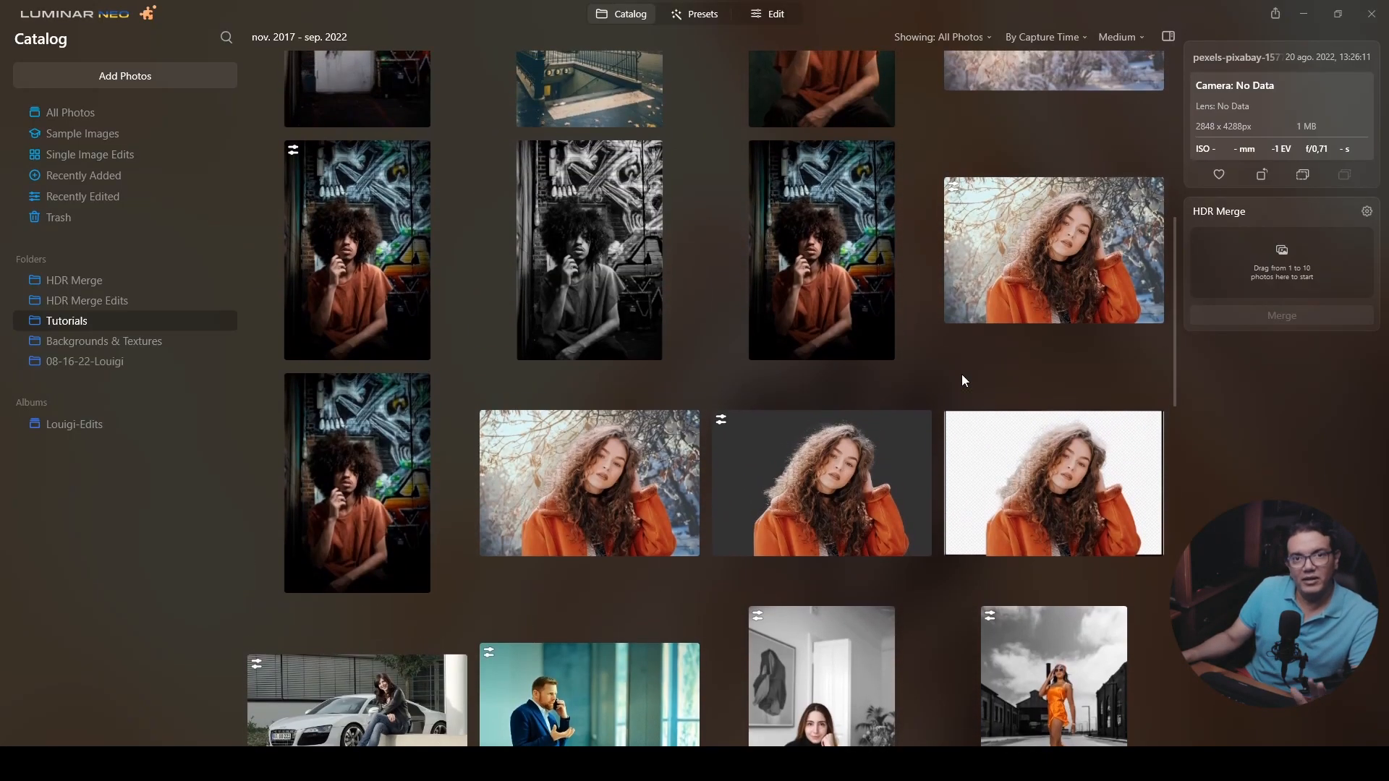
{"action": "scroll", "coordinate": [963, 375], "scroll_direction": "up", "scroll_amount": 3}
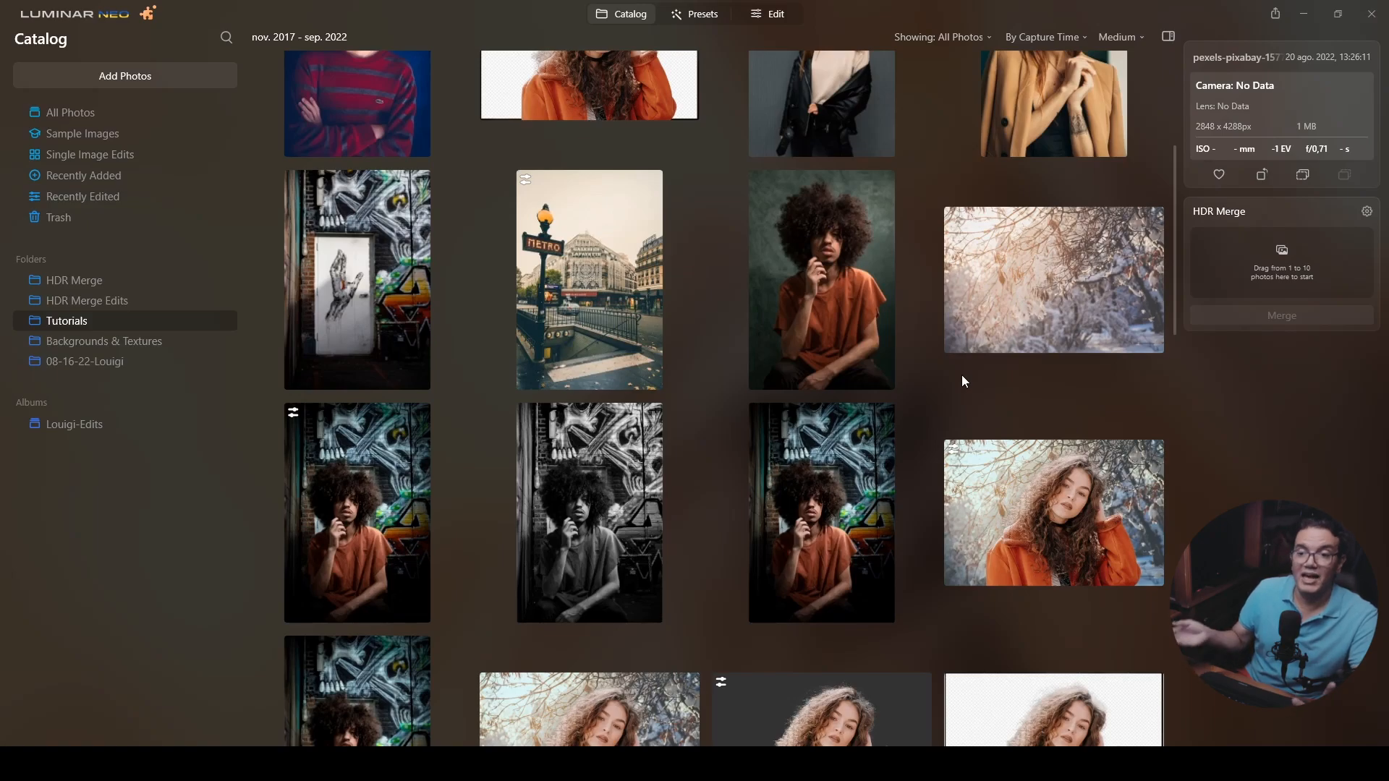
{"action": "scroll", "coordinate": [933, 358], "scroll_direction": "down", "scroll_amount": 9}
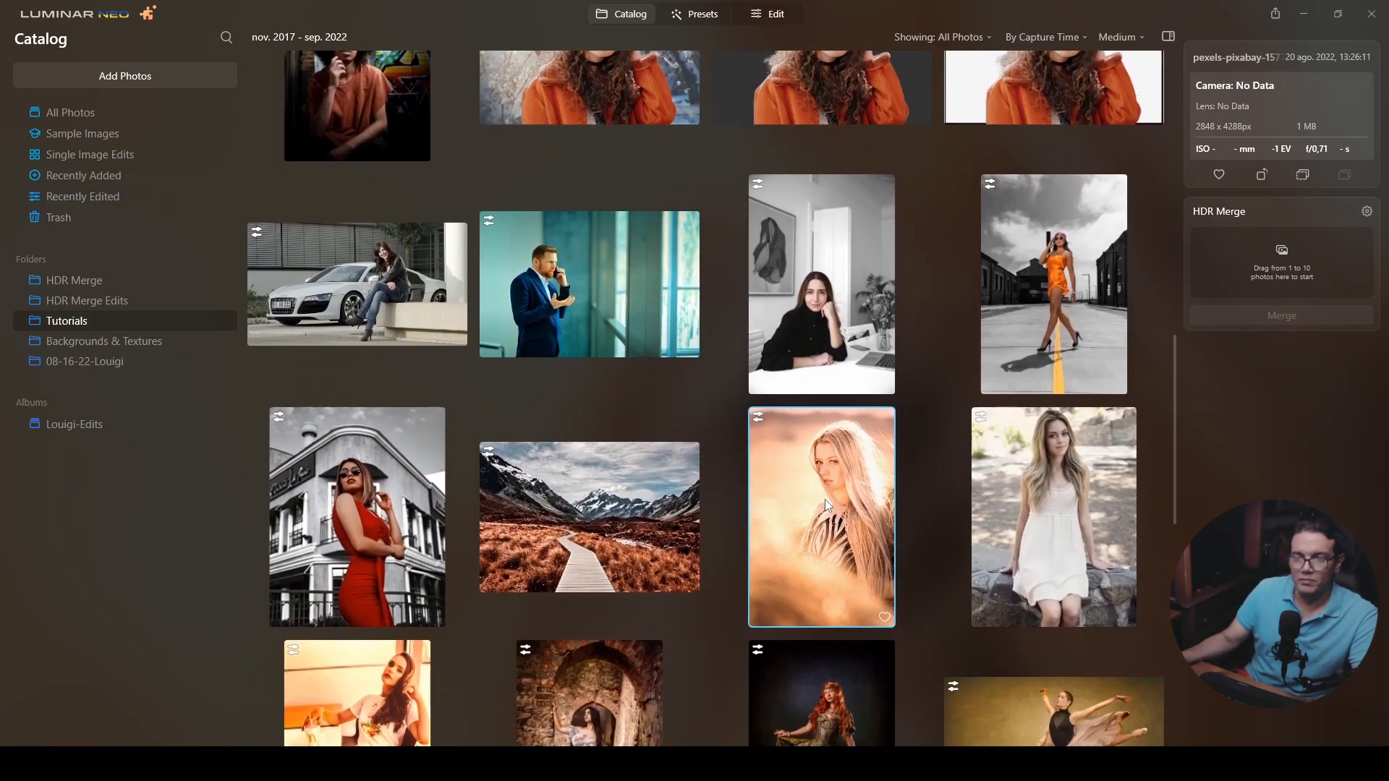
Step: Open the blonde woman's portrait for editing in Luminar Neo and add the black-text logo 1.png as a new layer
{"action": "left_click", "coordinate": [770, 14]}
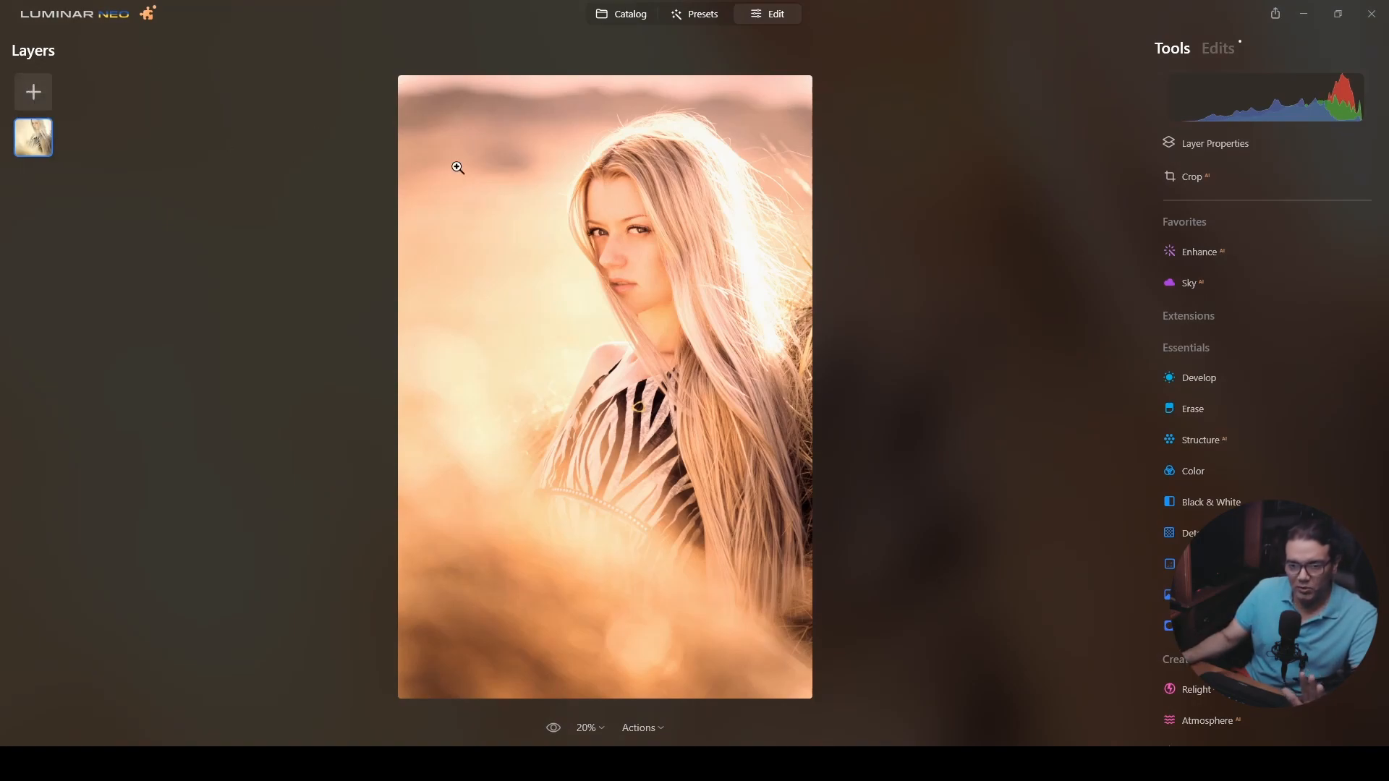
{"action": "left_click", "coordinate": [33, 93]}
{"action": "left_click", "coordinate": [32, 136]}
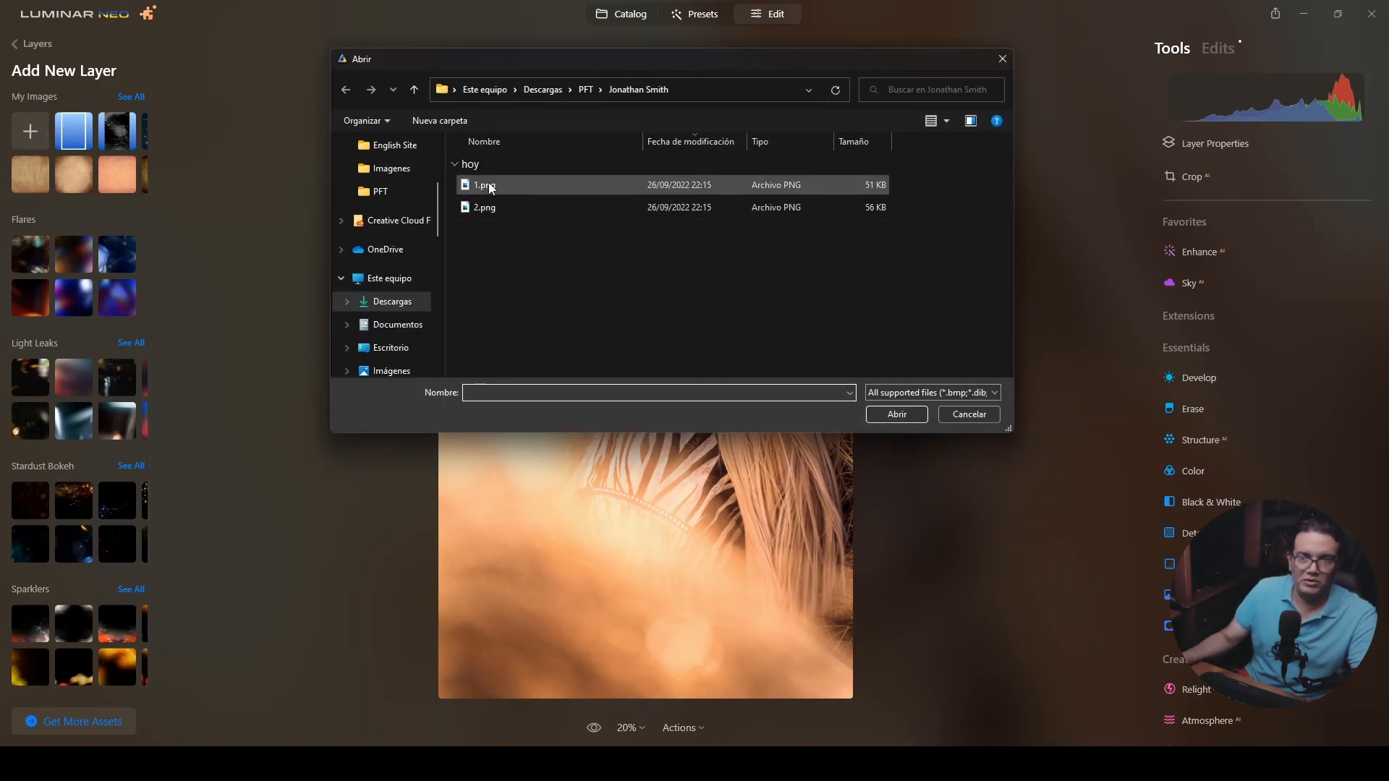
{"action": "left_click", "coordinate": [492, 186]}
{"action": "left_click", "coordinate": [899, 414]}
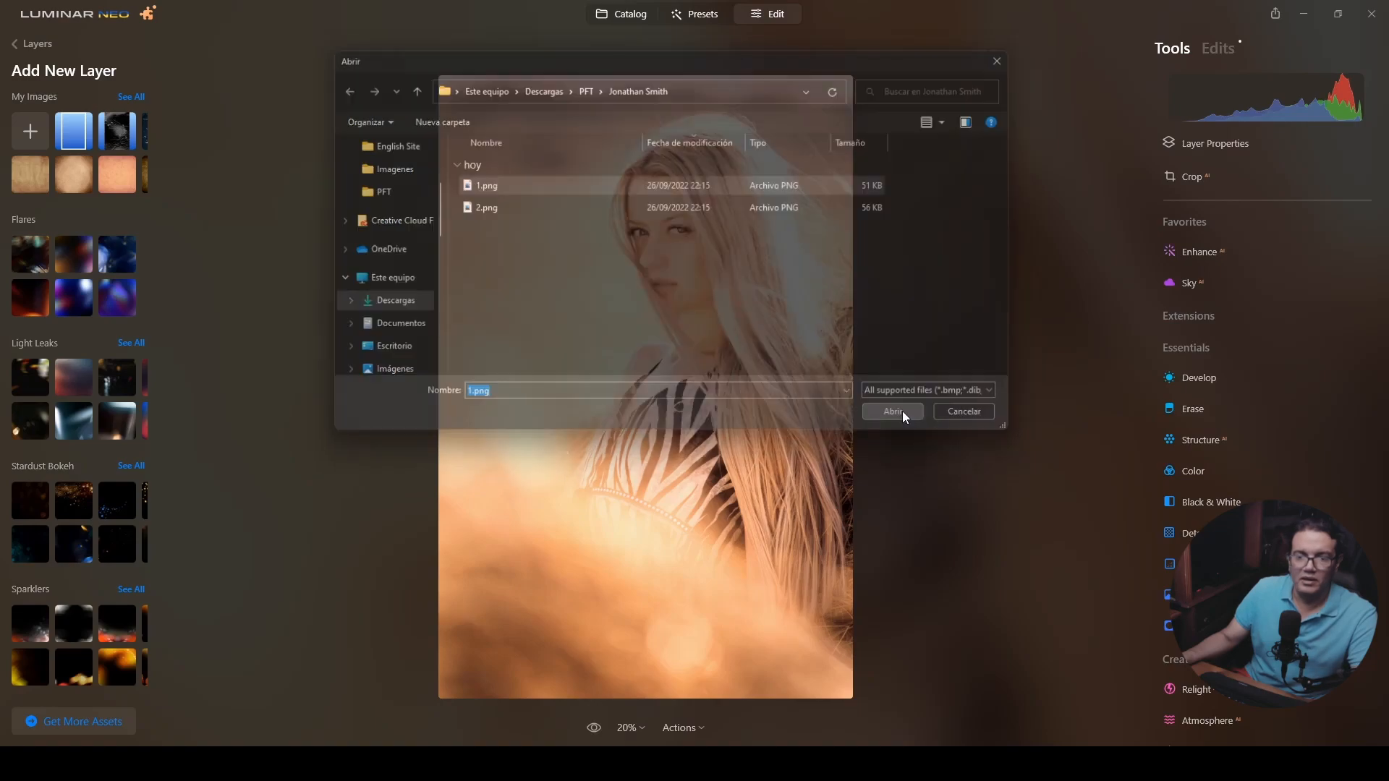
{"action": "left_click", "coordinate": [67, 133]}
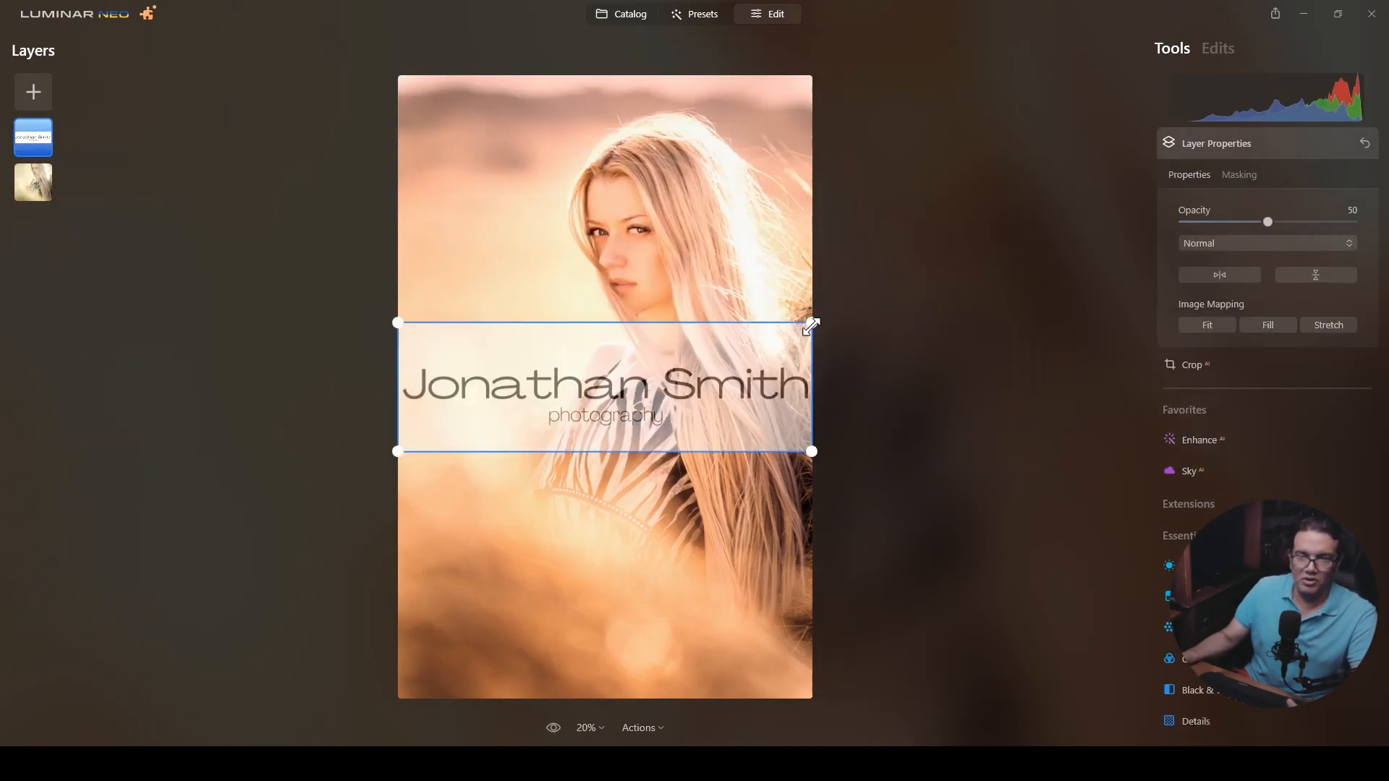
Step: Set the logo layer's opacity to 100 and adjust its size and position to span the photo's full width across the middle
{"action": "left_click_drag", "start_coordinate": [1269, 222], "coordinate": [1374, 231]}
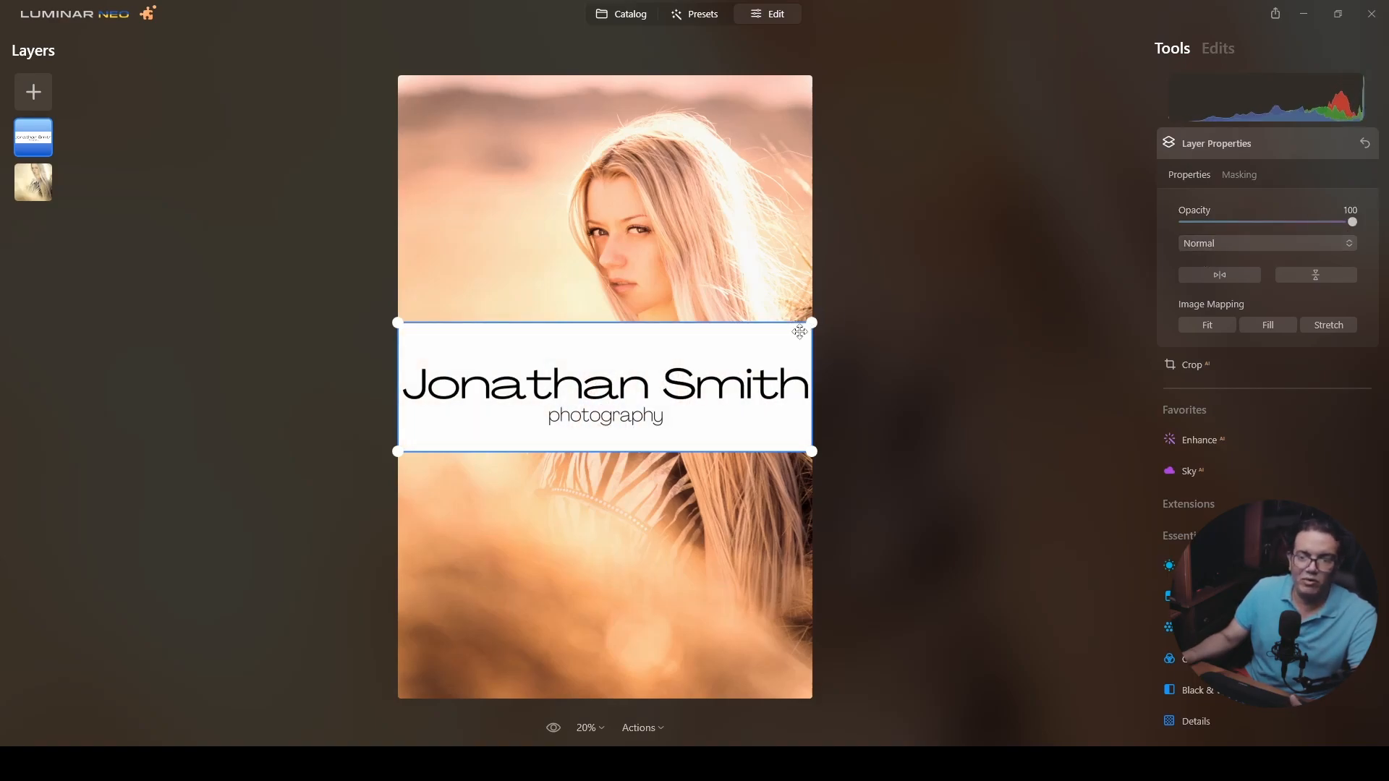
{"action": "left_click_drag", "start_coordinate": [800, 321], "coordinate": [620, 385]}
{"action": "left_click_drag", "start_coordinate": [575, 434], "coordinate": [820, 569]}
{"action": "left_click_drag", "start_coordinate": [633, 561], "coordinate": [630, 356]}
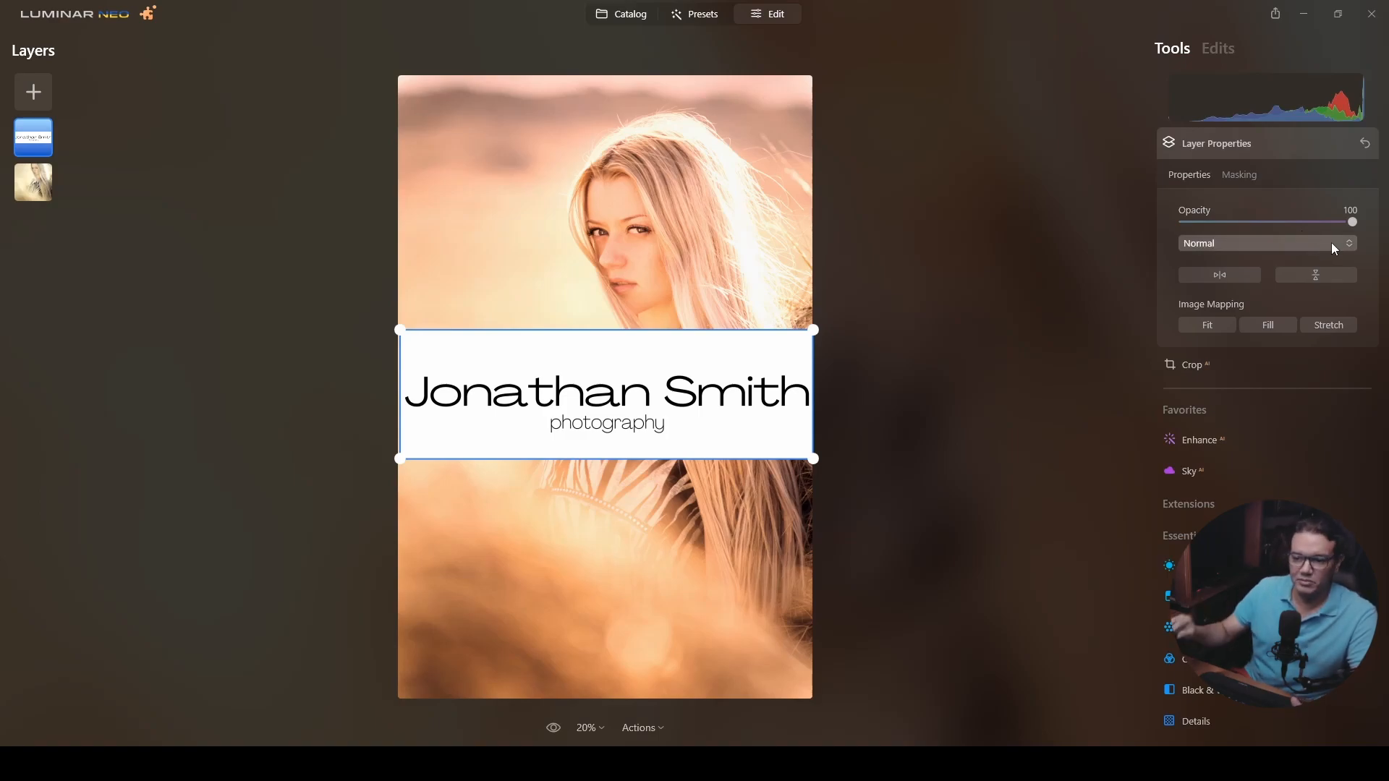
Step: Set the logo layer's blend mode to Multiply and scale the logo down to about half the photo's width
{"action": "left_click", "coordinate": [1305, 242]}
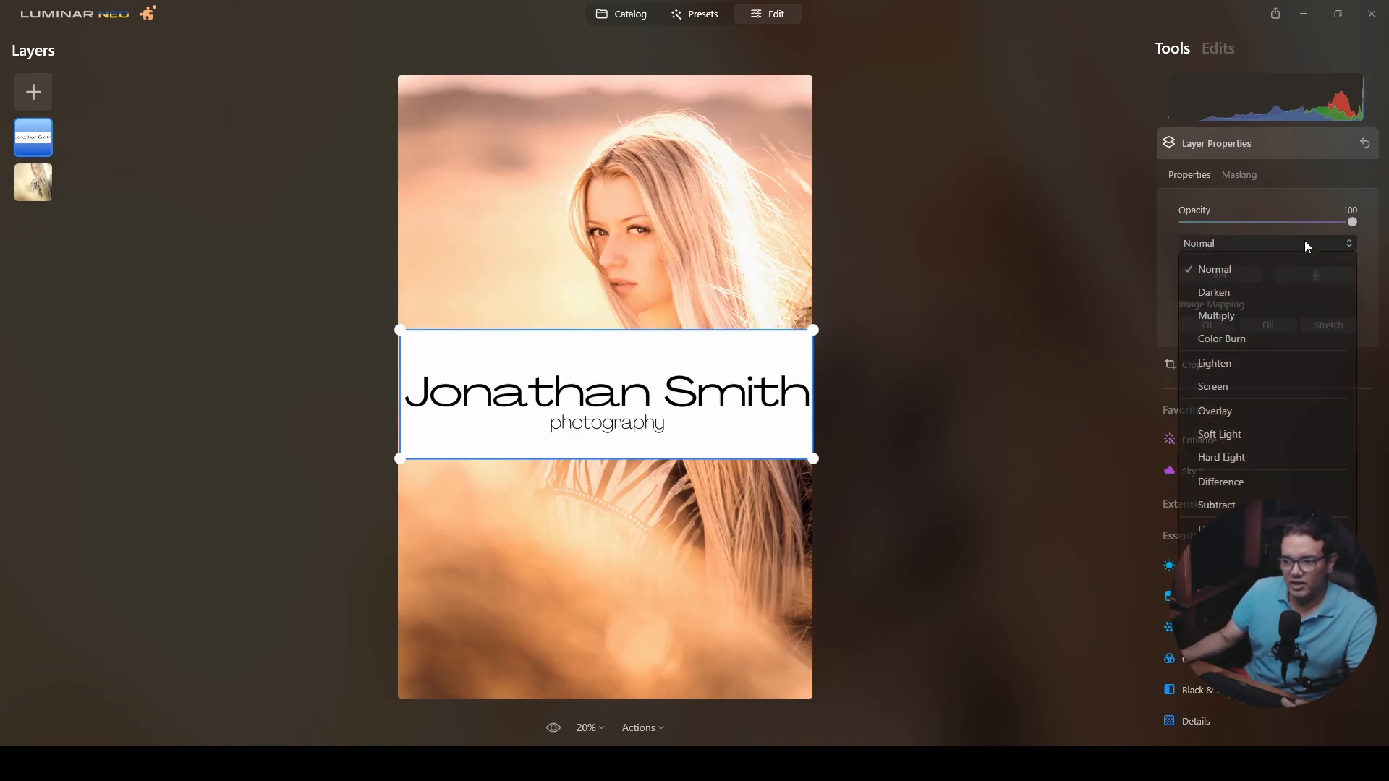
{"action": "left_click", "coordinate": [1239, 315]}
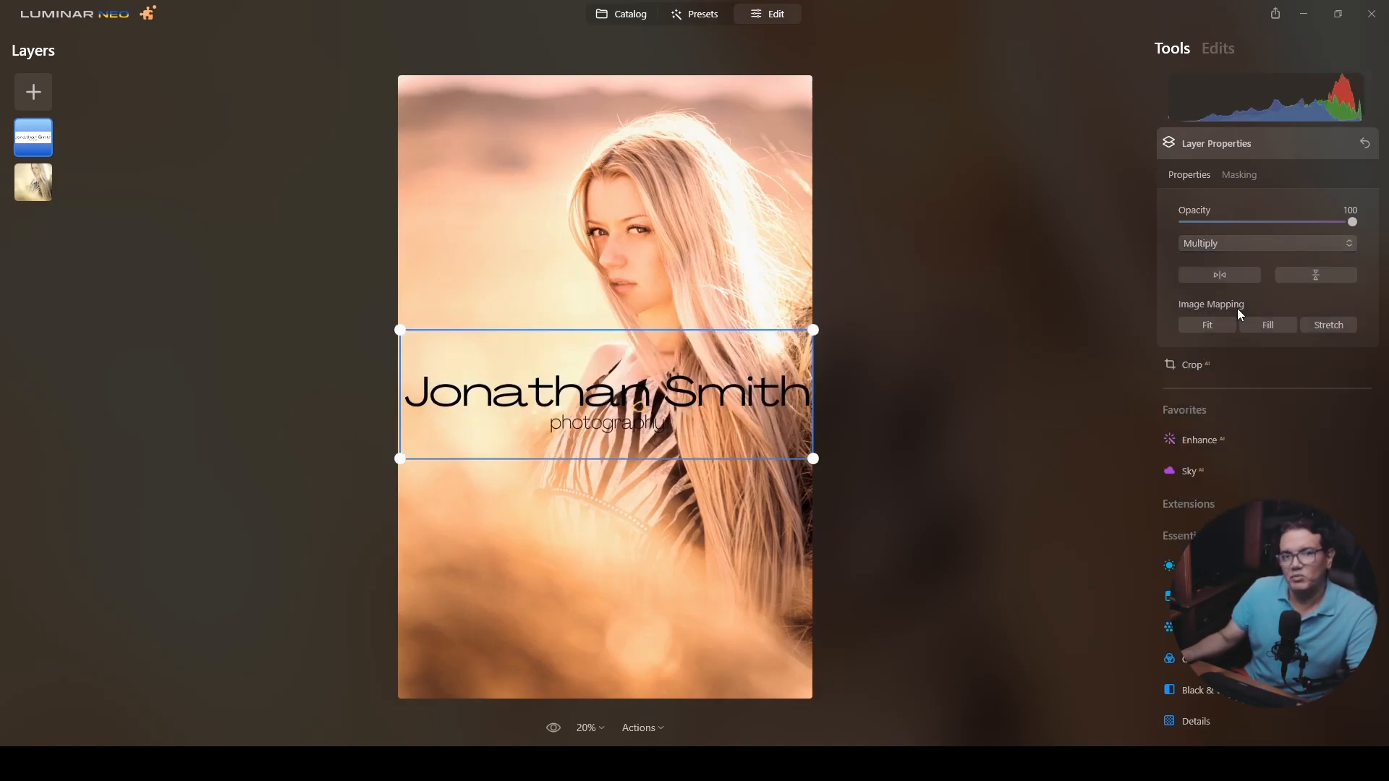
{"action": "left_click_drag", "start_coordinate": [815, 460], "coordinate": [605, 382]}
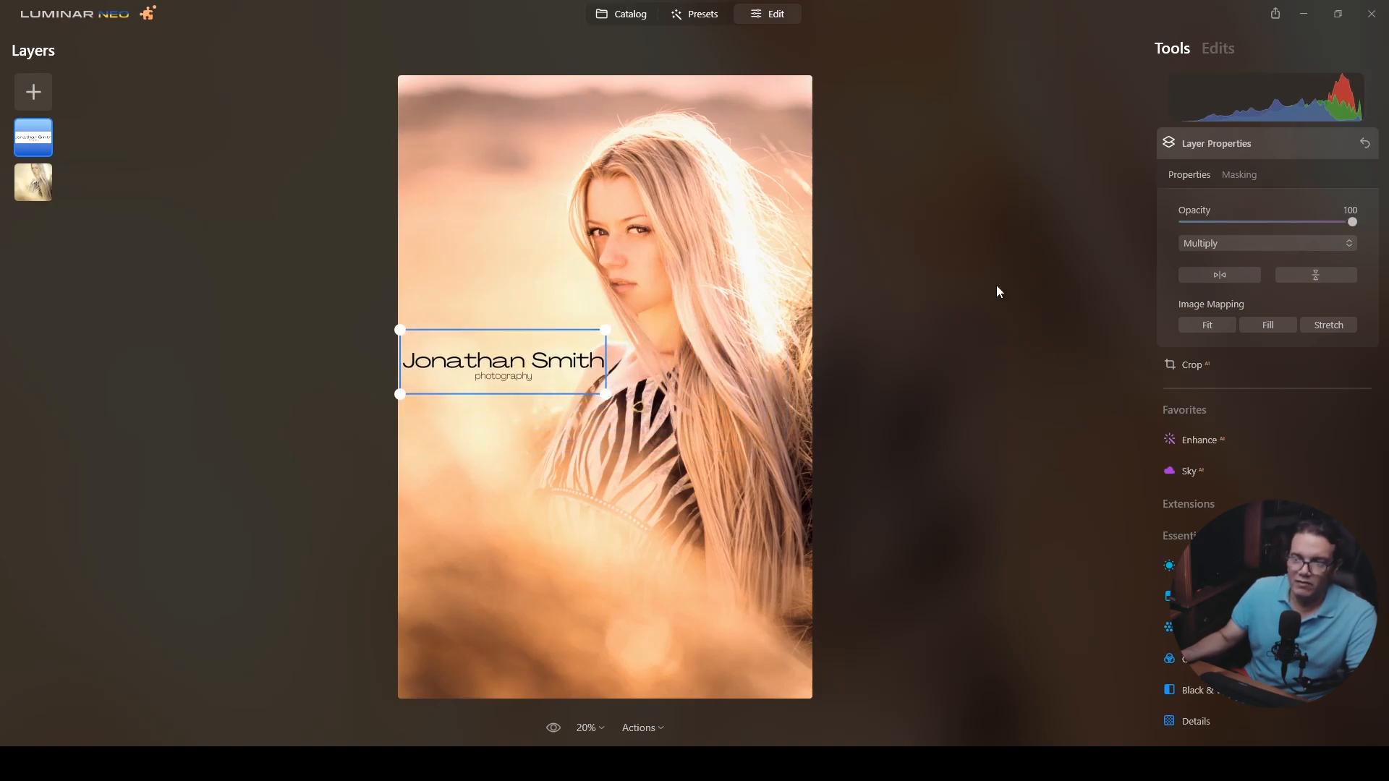
Step: Reduce the logo layer's opacity to 56 and move the logo to the photo's lower-left corner
{"action": "left_click_drag", "start_coordinate": [1352, 222], "coordinate": [1278, 222]}
{"action": "left_click_drag", "start_coordinate": [560, 383], "coordinate": [556, 670]}
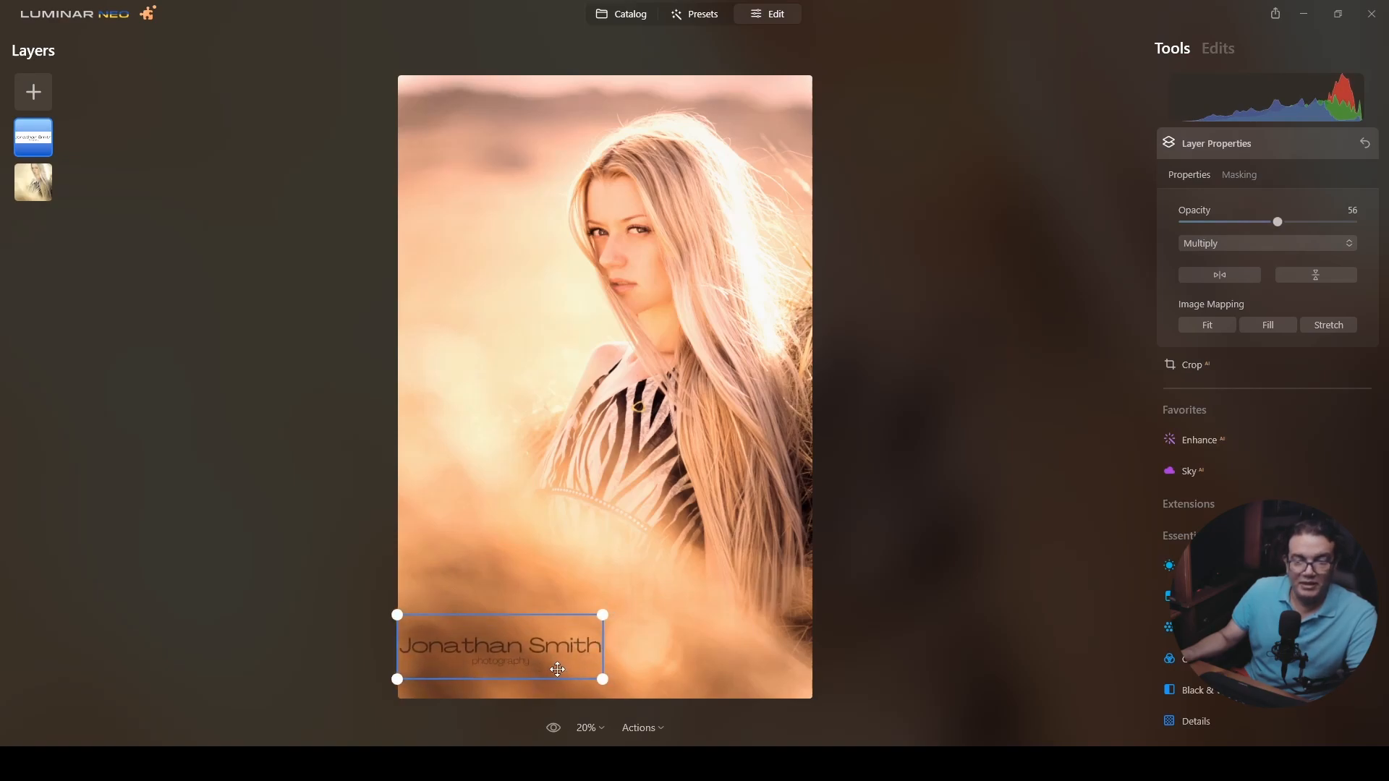
{"action": "left_click", "coordinate": [740, 458]}
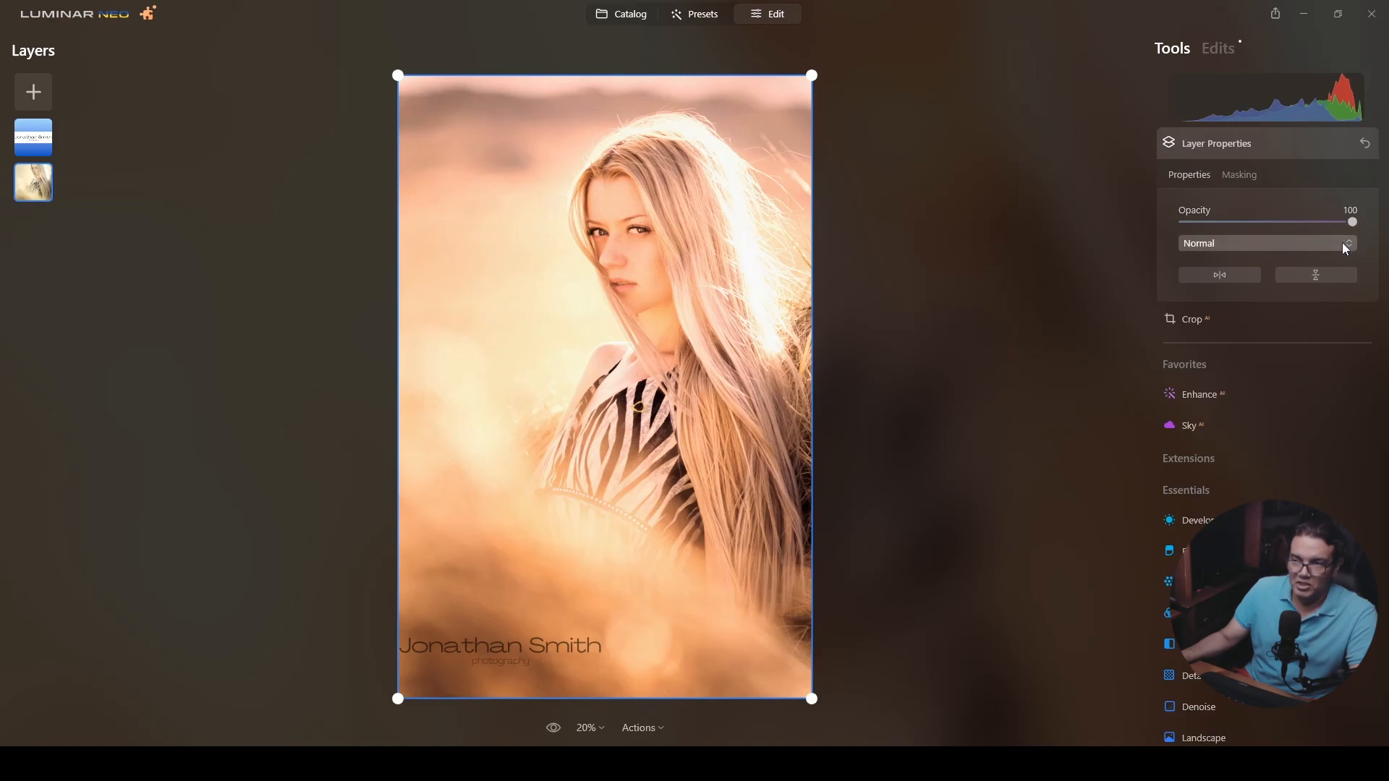
{"action": "left_click", "coordinate": [1344, 244]}
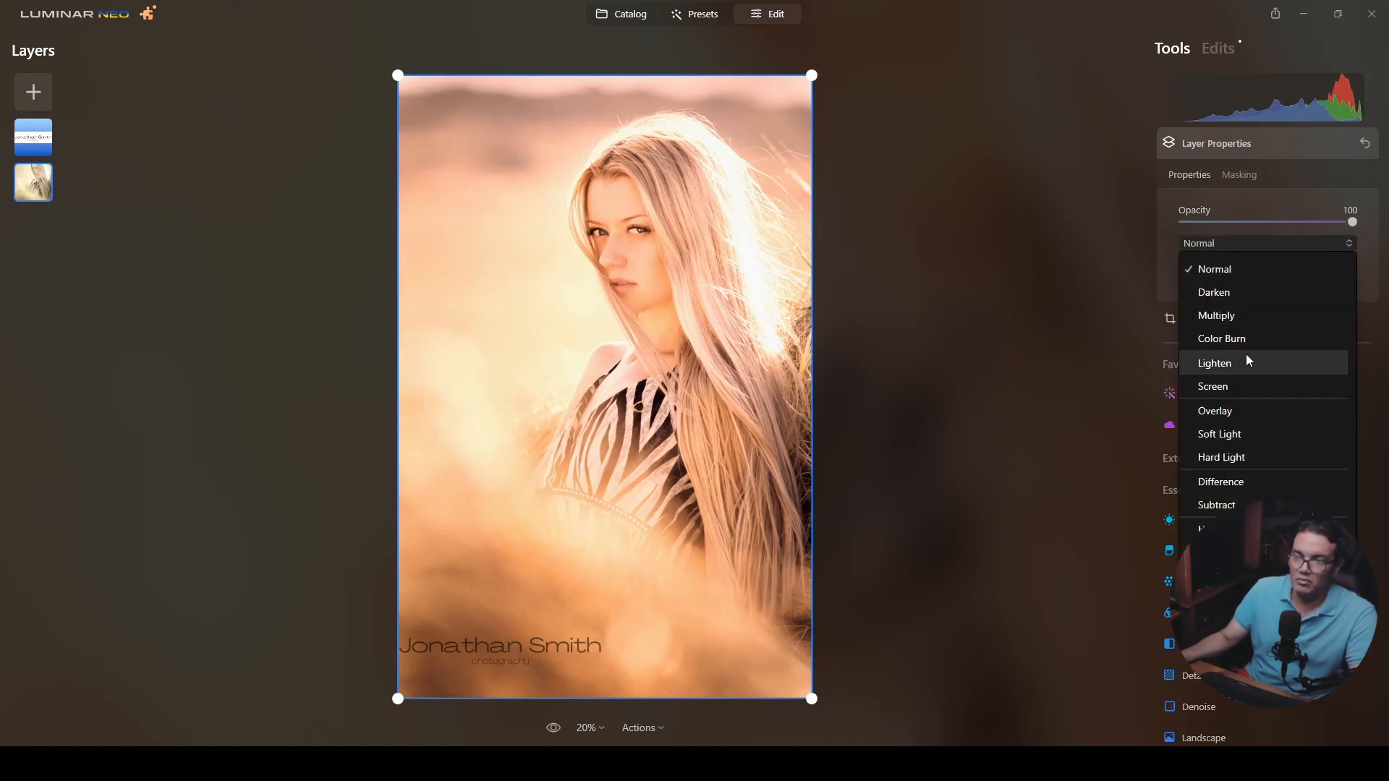
{"action": "left_click", "coordinate": [581, 648]}
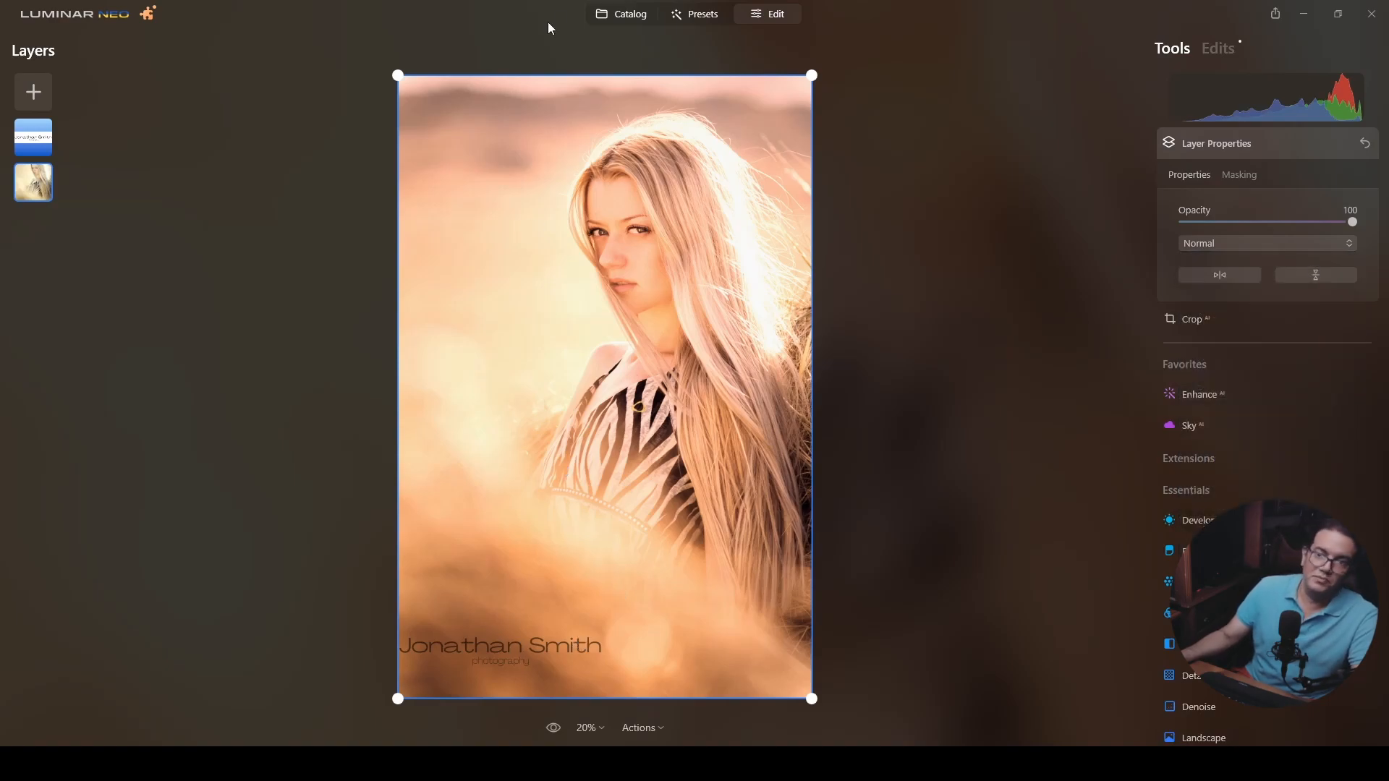
Step: Return to the catalog and open the dark portrait of the woman in a red dress with headdress and skull staff for editing
{"action": "left_click", "coordinate": [614, 16]}
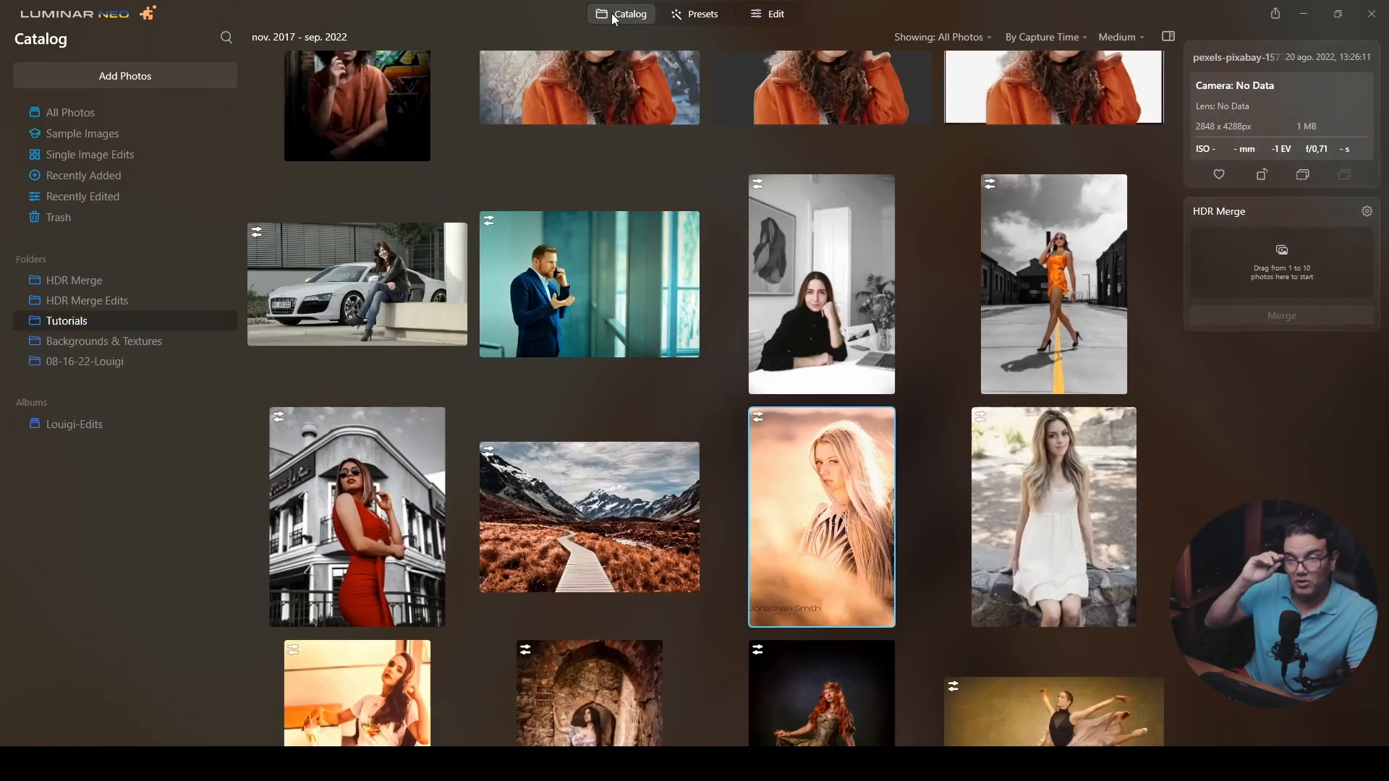
{"action": "scroll", "coordinate": [732, 103], "scroll_direction": "down", "scroll_amount": 5}
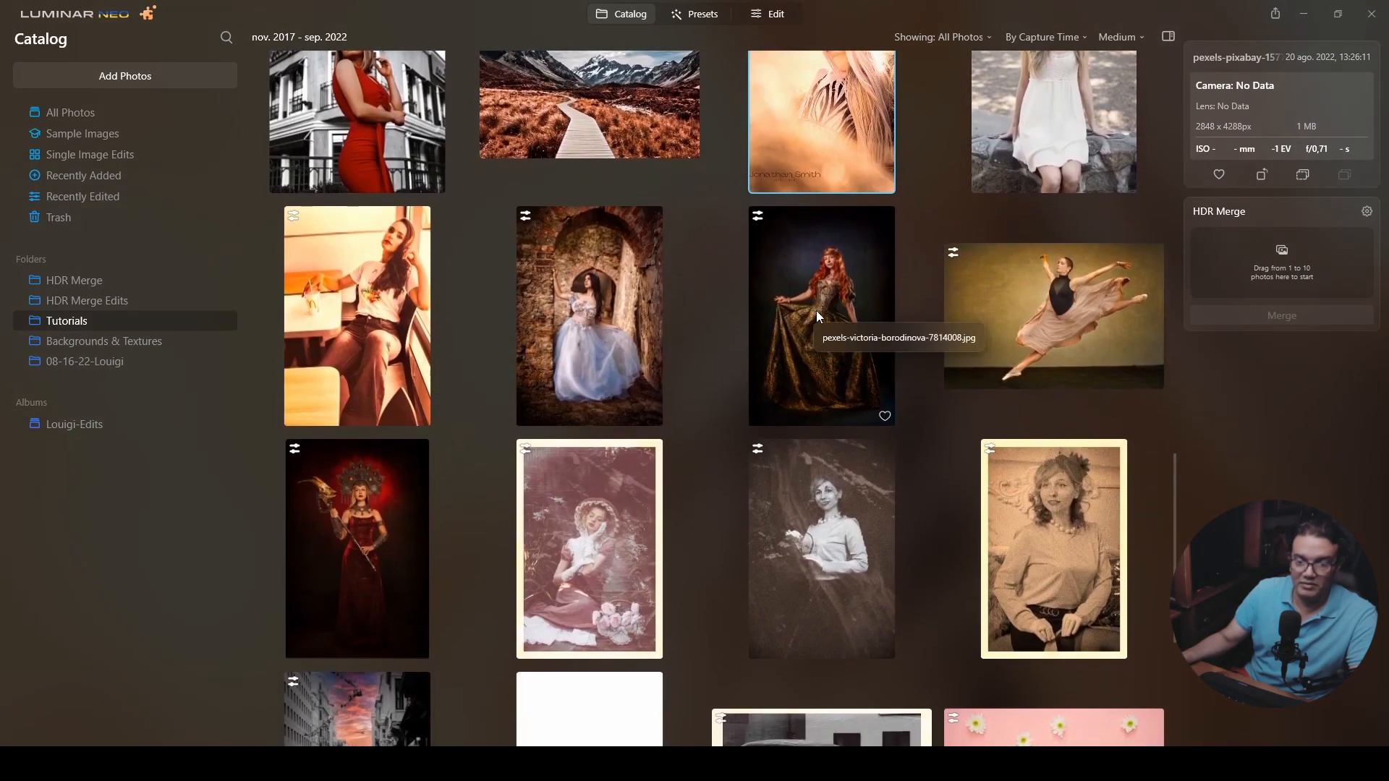
{"action": "left_click", "coordinate": [407, 527]}
{"action": "left_click", "coordinate": [774, 13]}
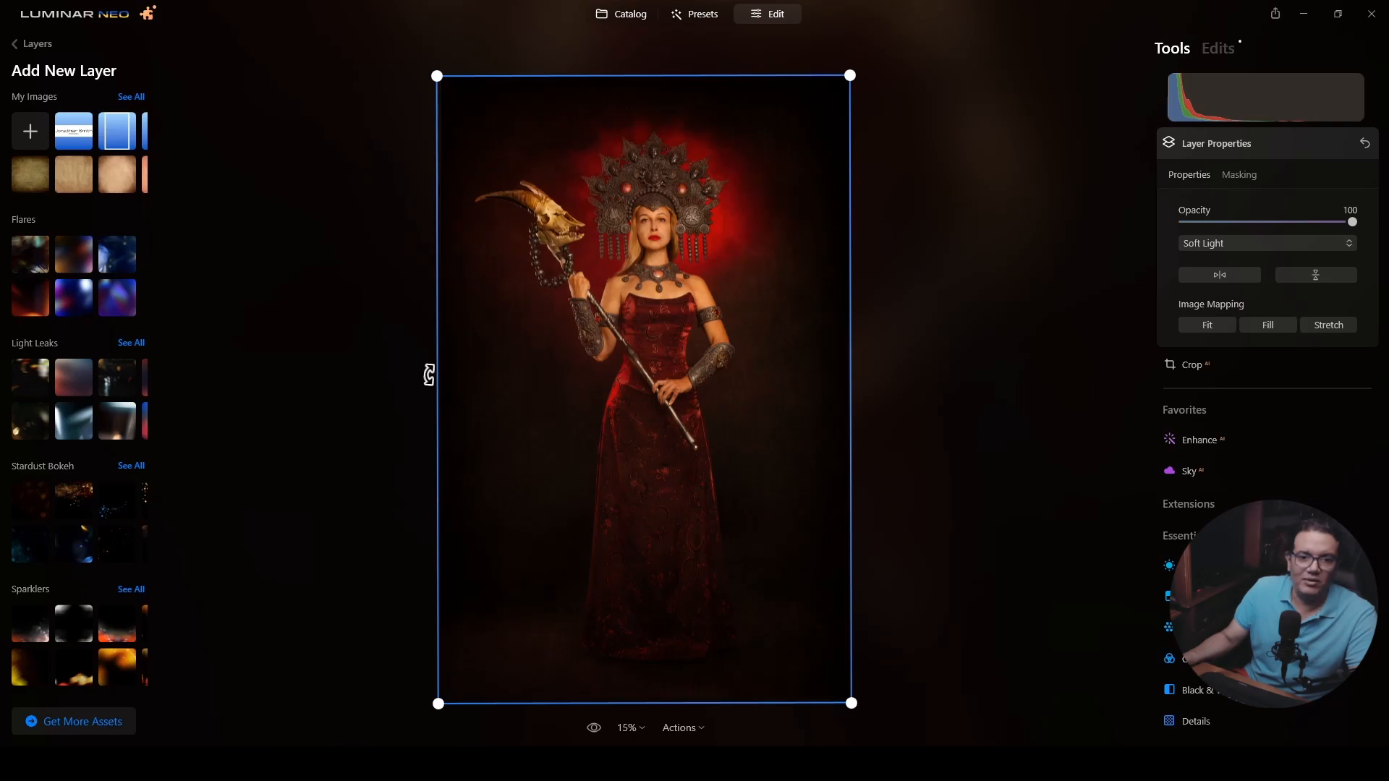
Step: Import the white-text logo 2.png and add it as a new layer over the dark portrait
{"action": "left_click", "coordinate": [31, 133]}
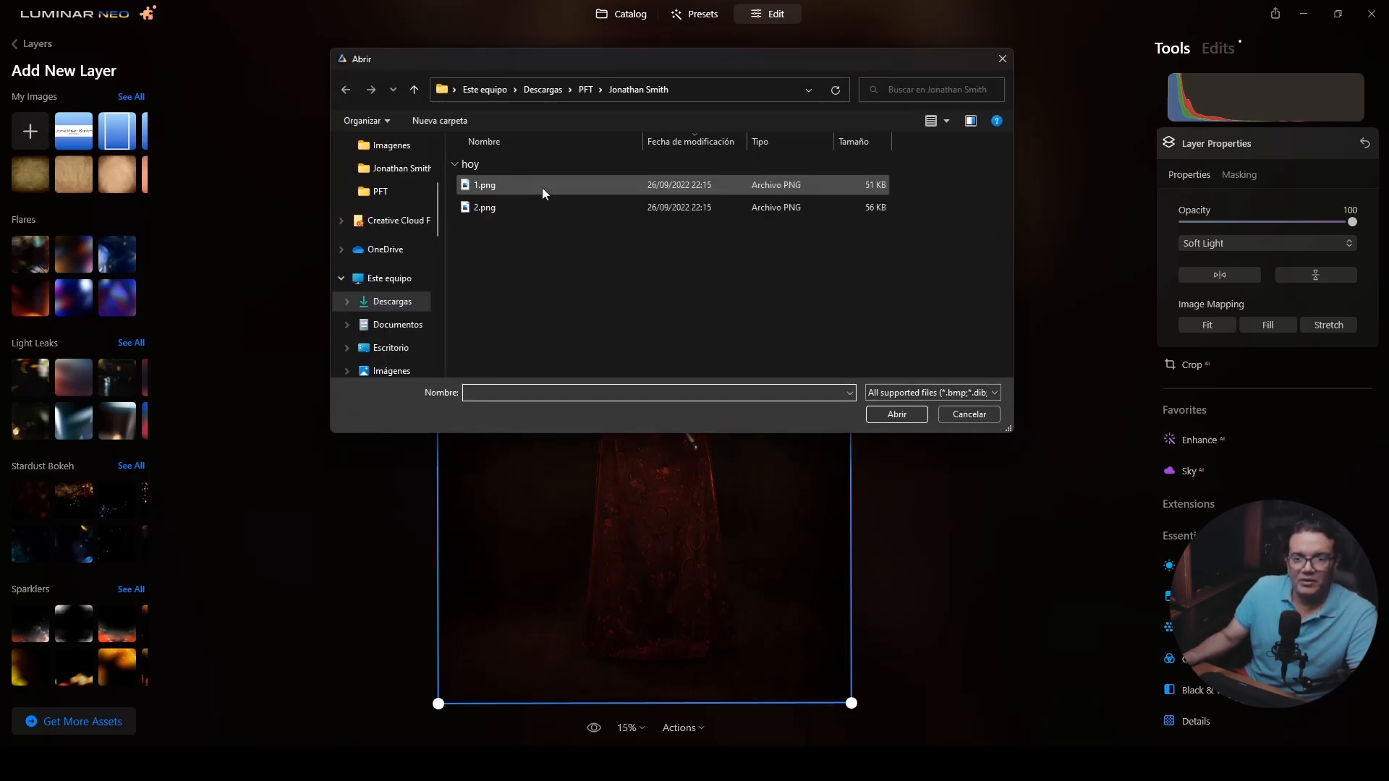
{"action": "left_click", "coordinate": [480, 209]}
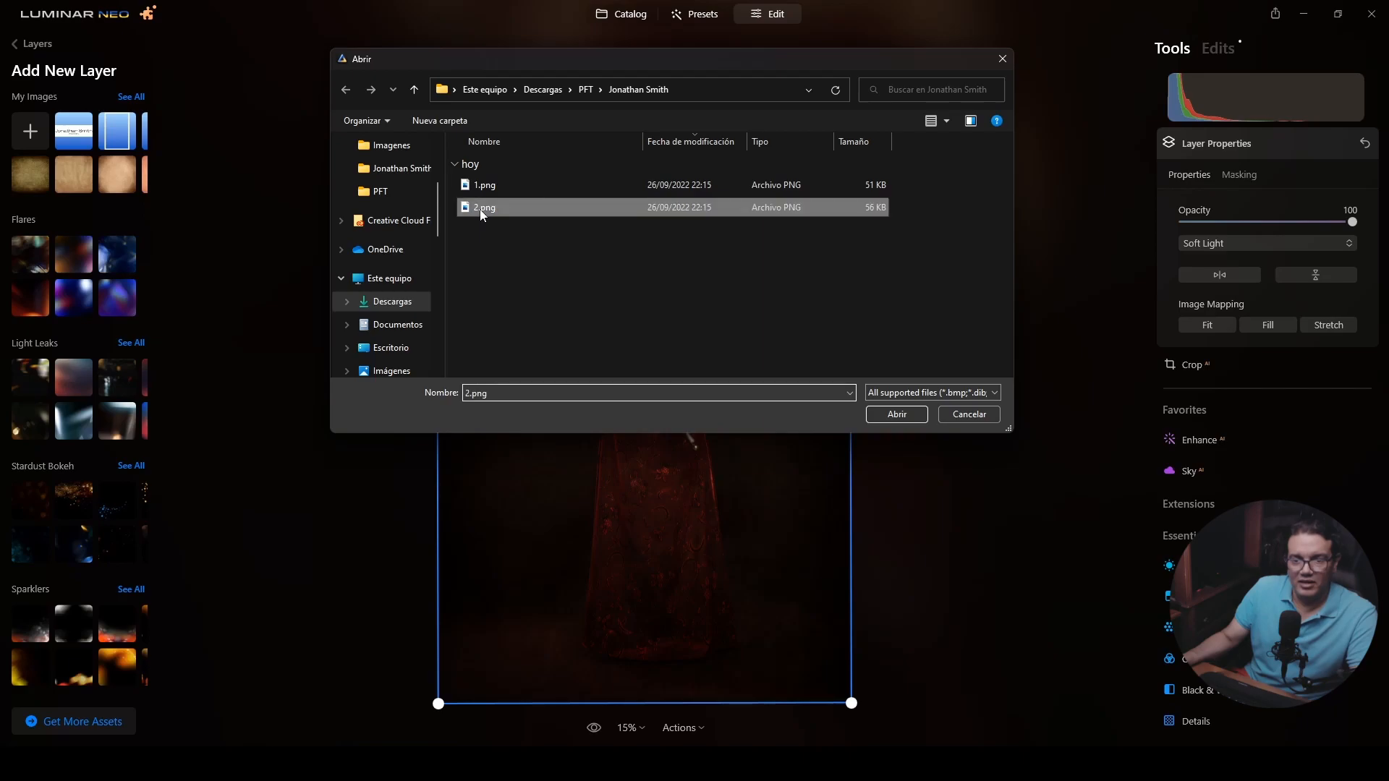
{"action": "left_click", "coordinate": [913, 415]}
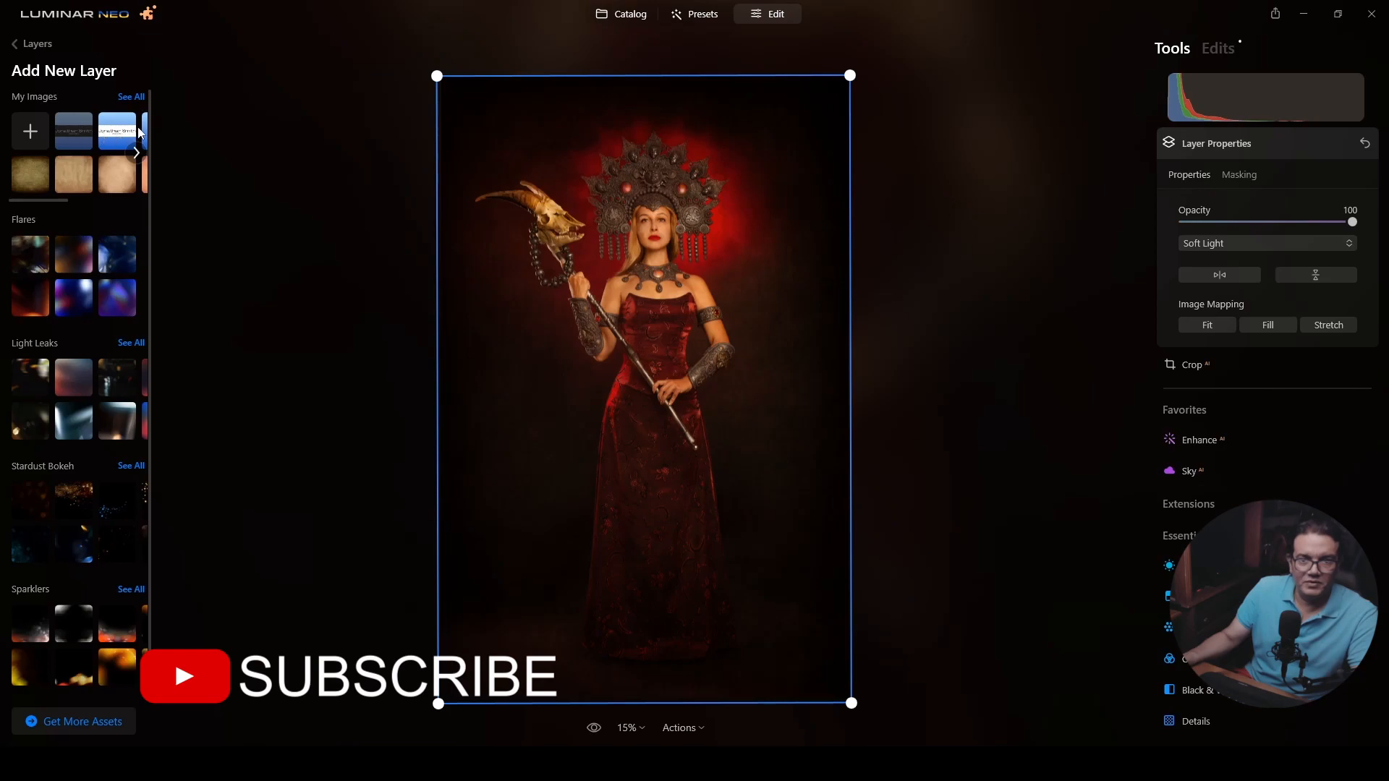
{"action": "left_click", "coordinate": [66, 128]}
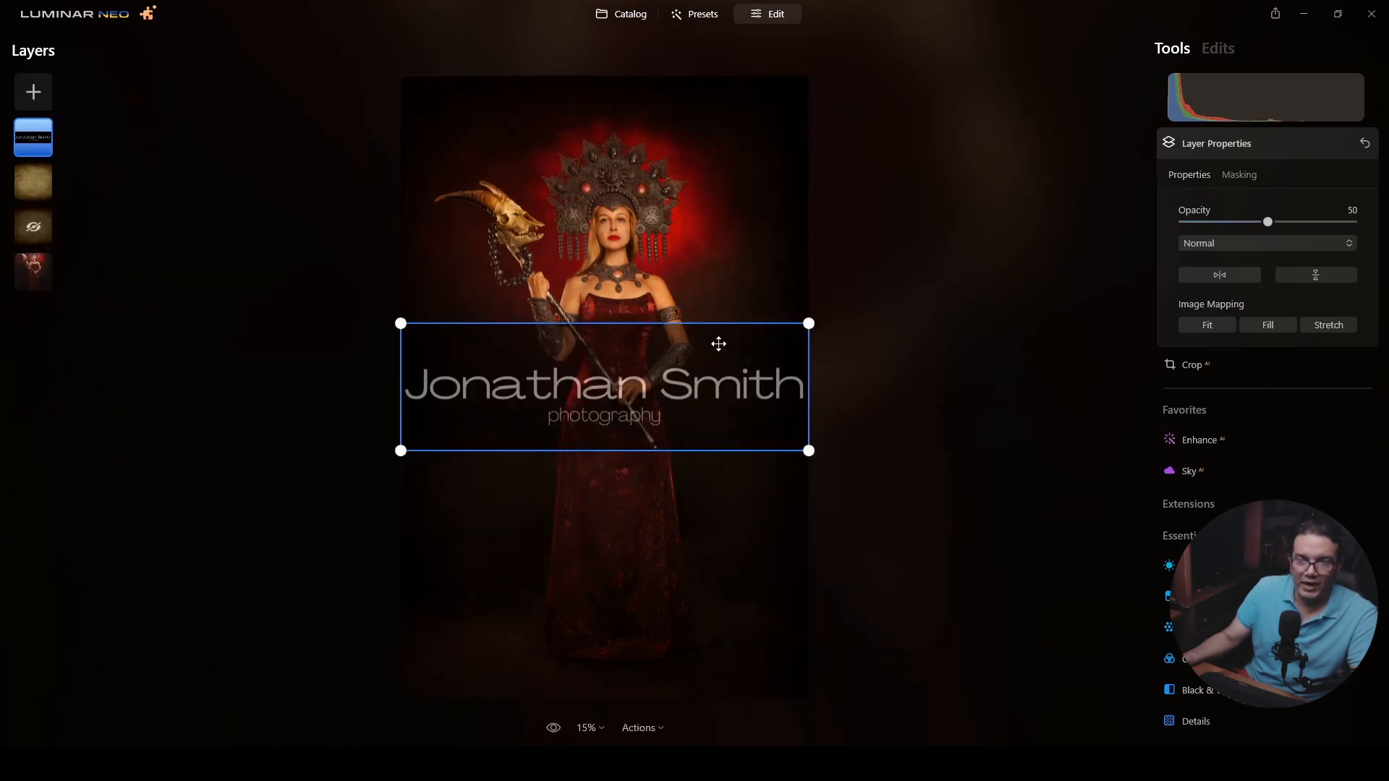
Step: Set the white logo layer's opacity to 100 and its blend mode to Screen
{"action": "left_click_drag", "start_coordinate": [1268, 222], "coordinate": [1377, 229]}
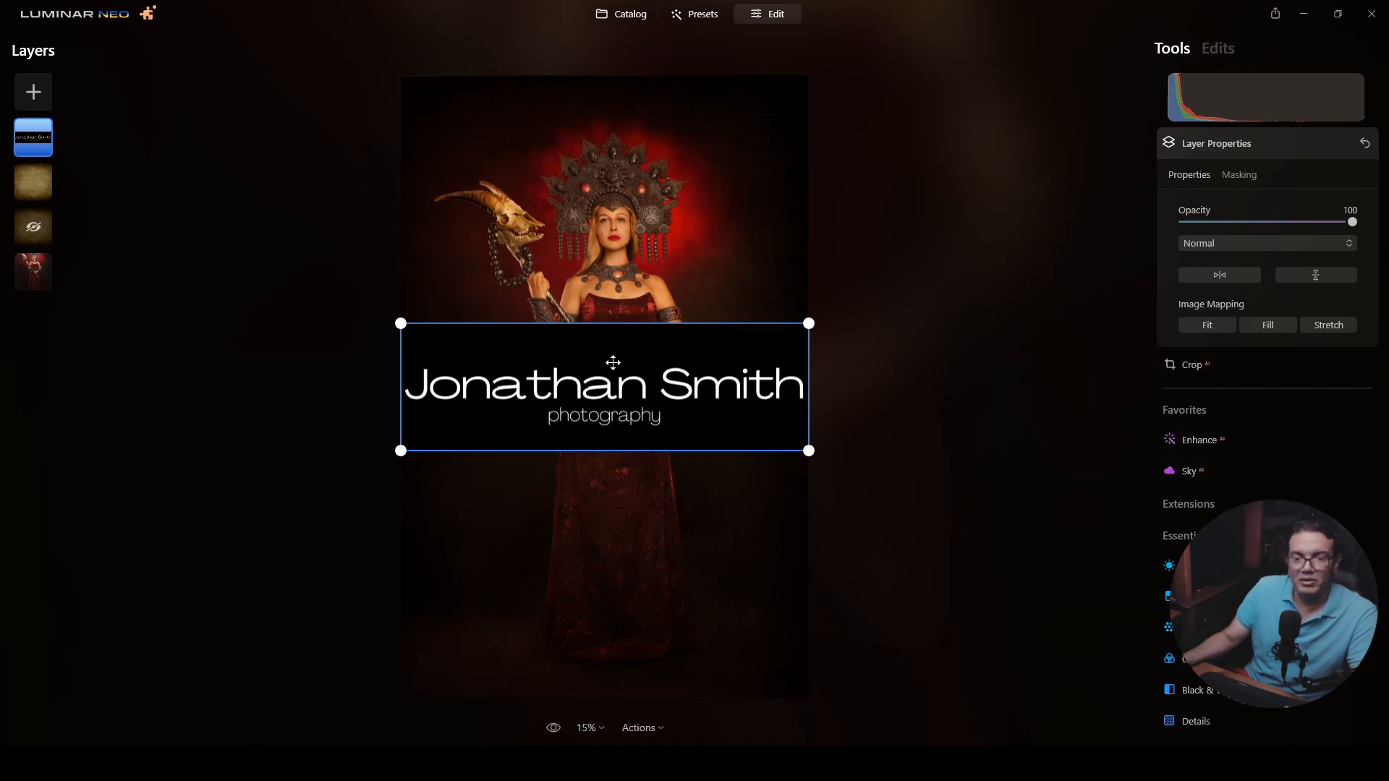
{"action": "left_click", "coordinate": [549, 503]}
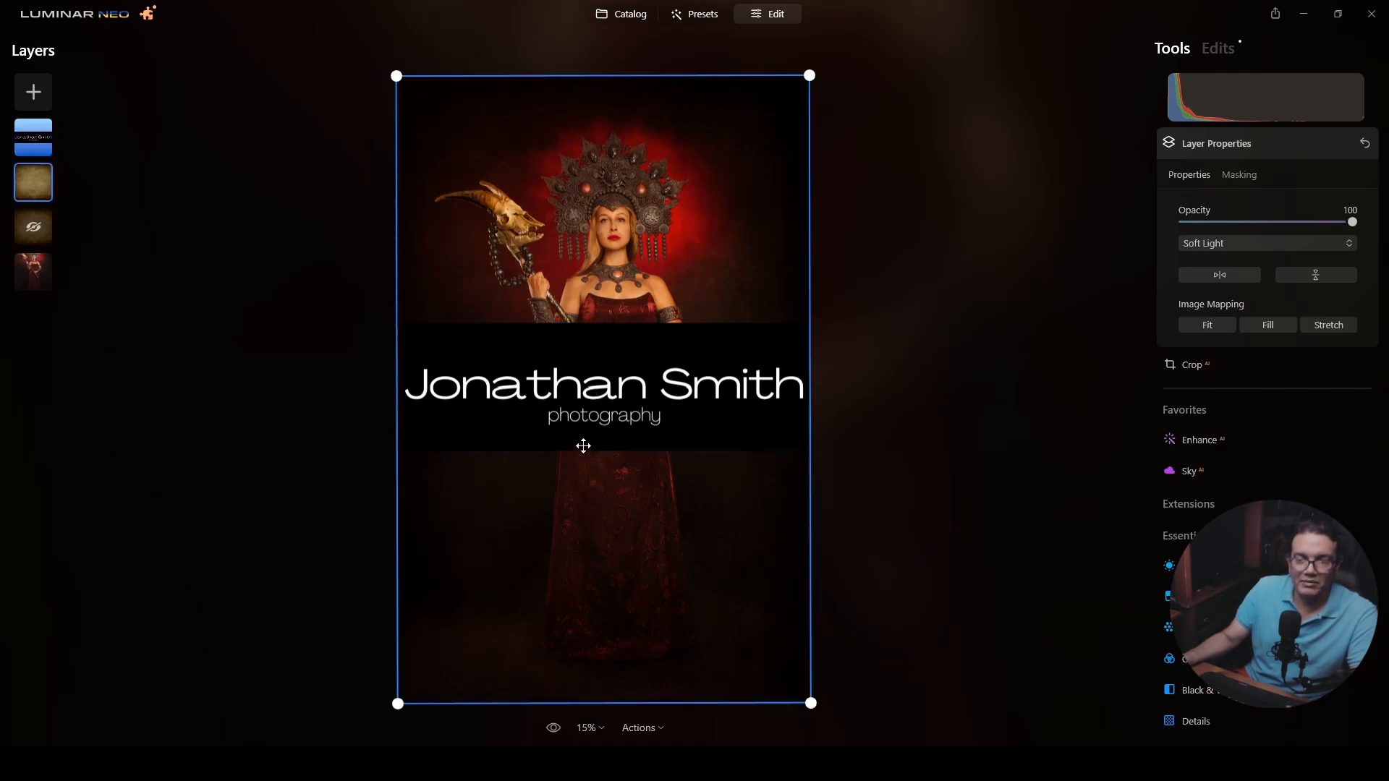
{"action": "left_click", "coordinate": [670, 365]}
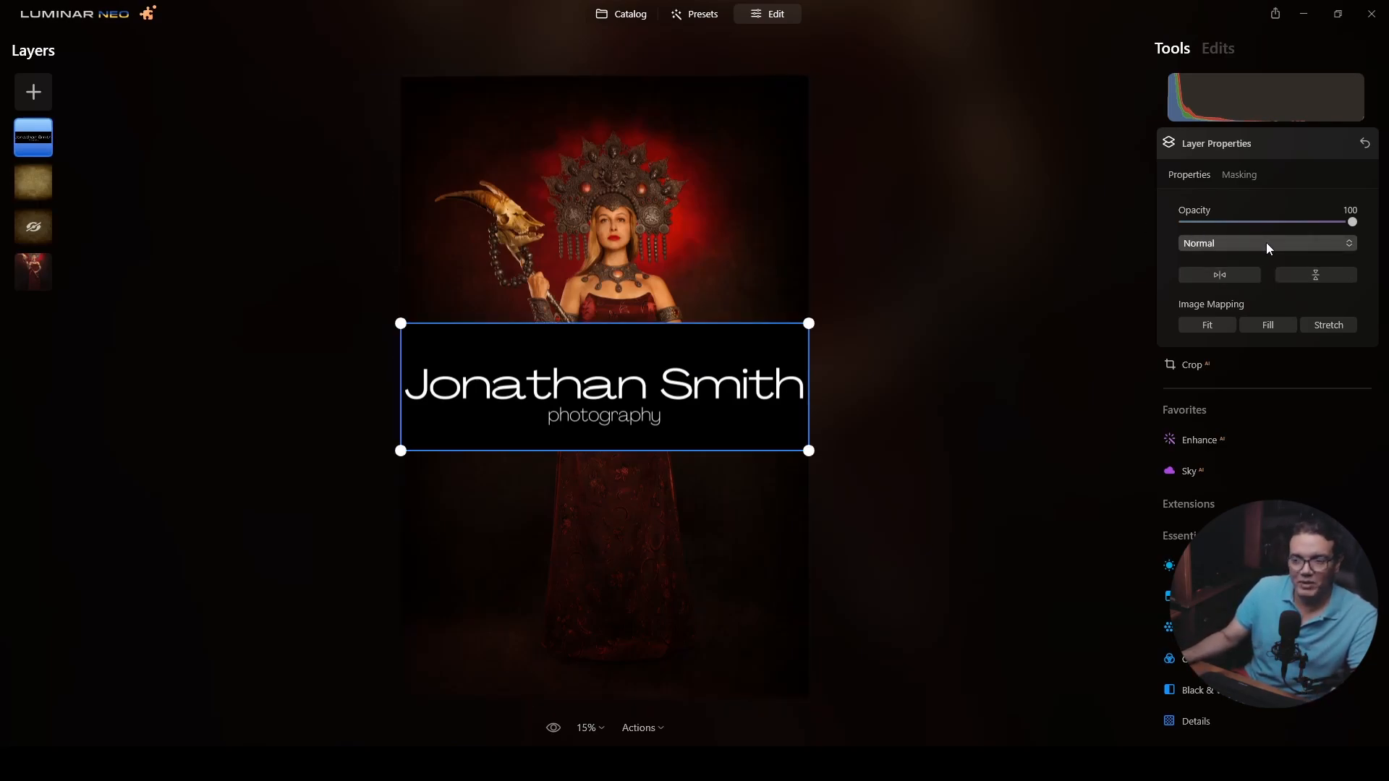
{"action": "left_click", "coordinate": [1270, 243]}
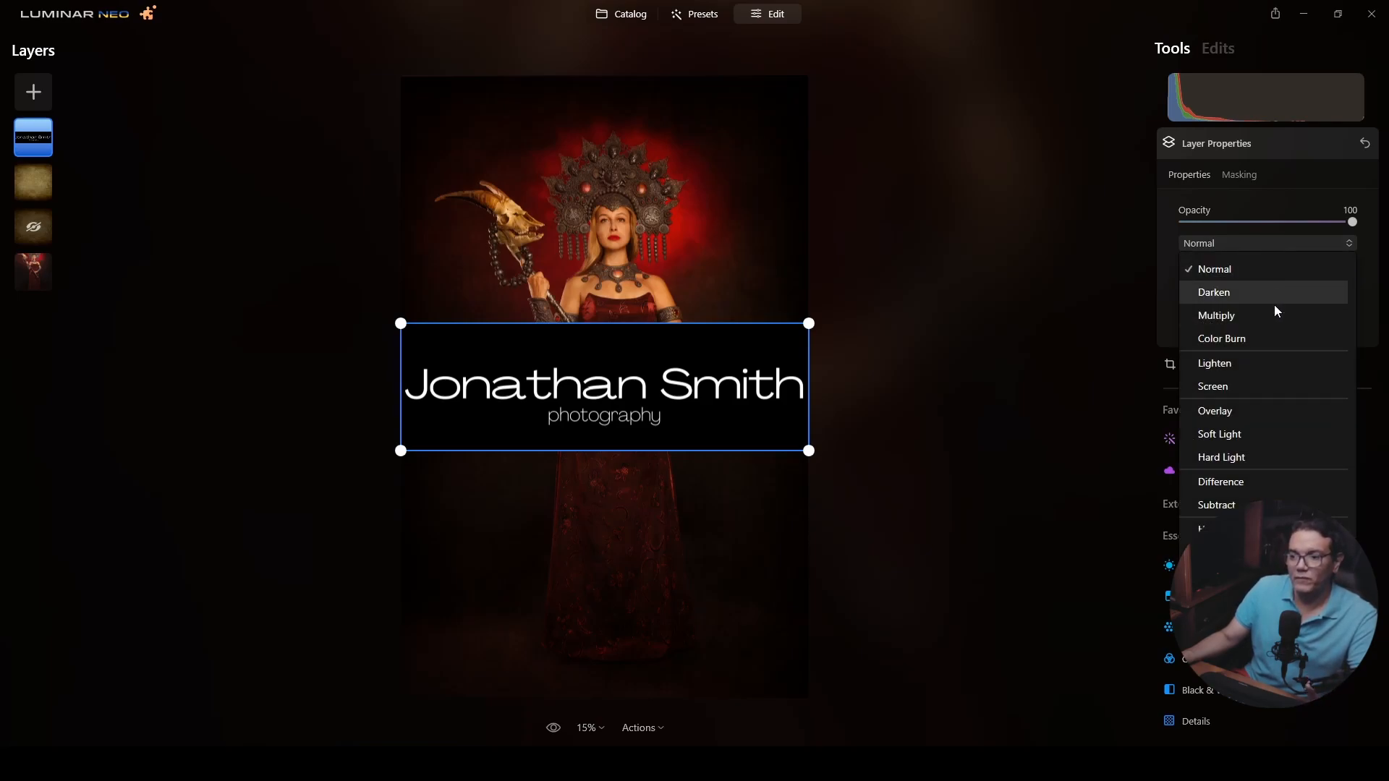
{"action": "left_click", "coordinate": [1253, 389]}
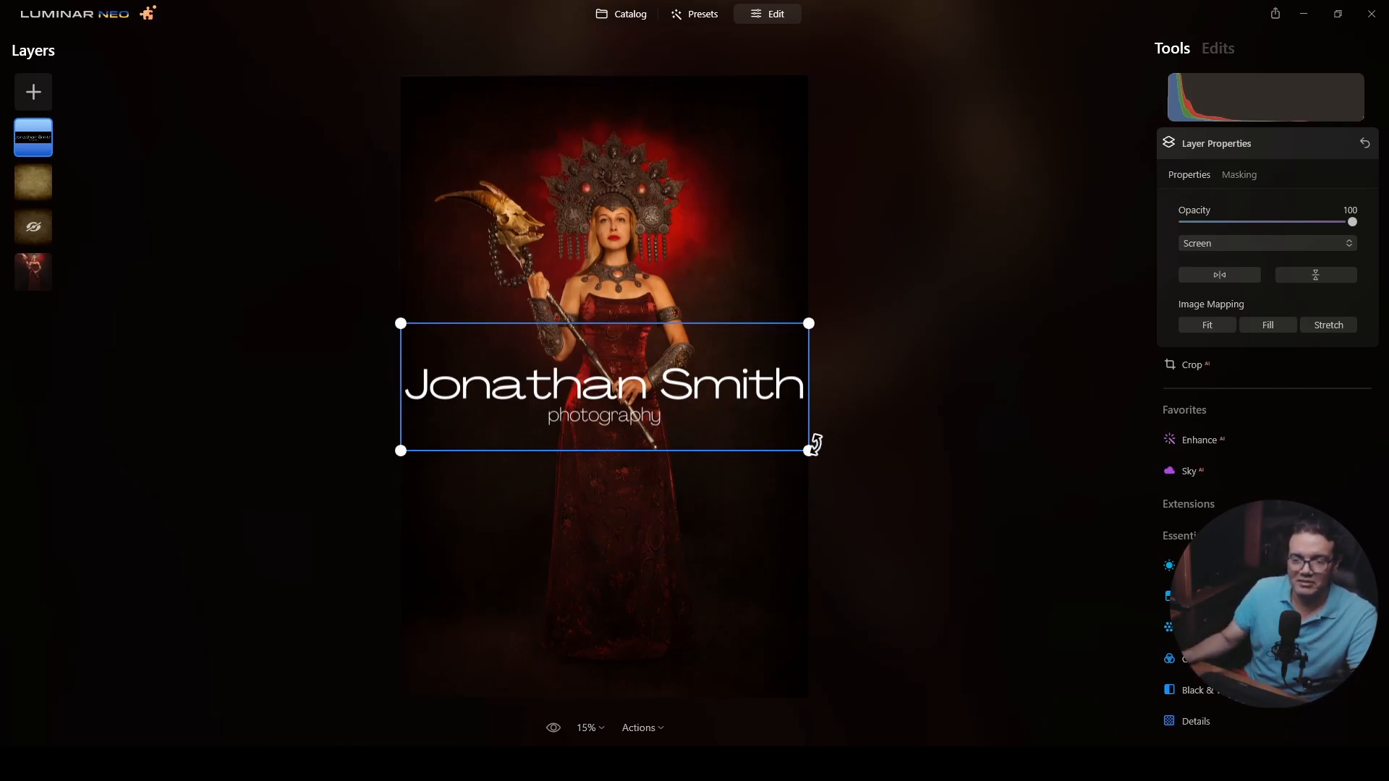
Step: Shrink the white logo to about 60% of the photo's width in the lower-left area and reduce its opacity to 32
{"action": "left_click_drag", "start_coordinate": [808, 450], "coordinate": [617, 630]}
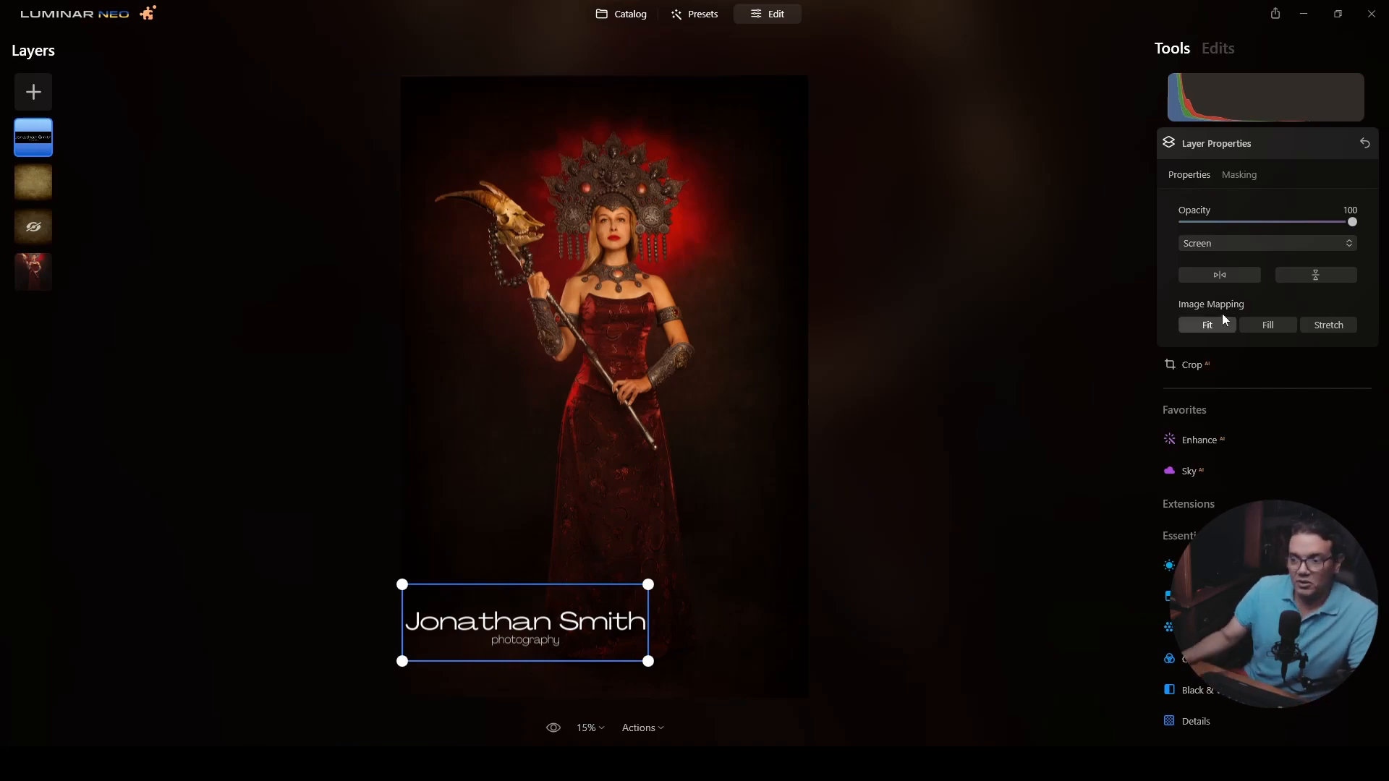
{"action": "left_click_drag", "start_coordinate": [1353, 222], "coordinate": [1238, 225]}
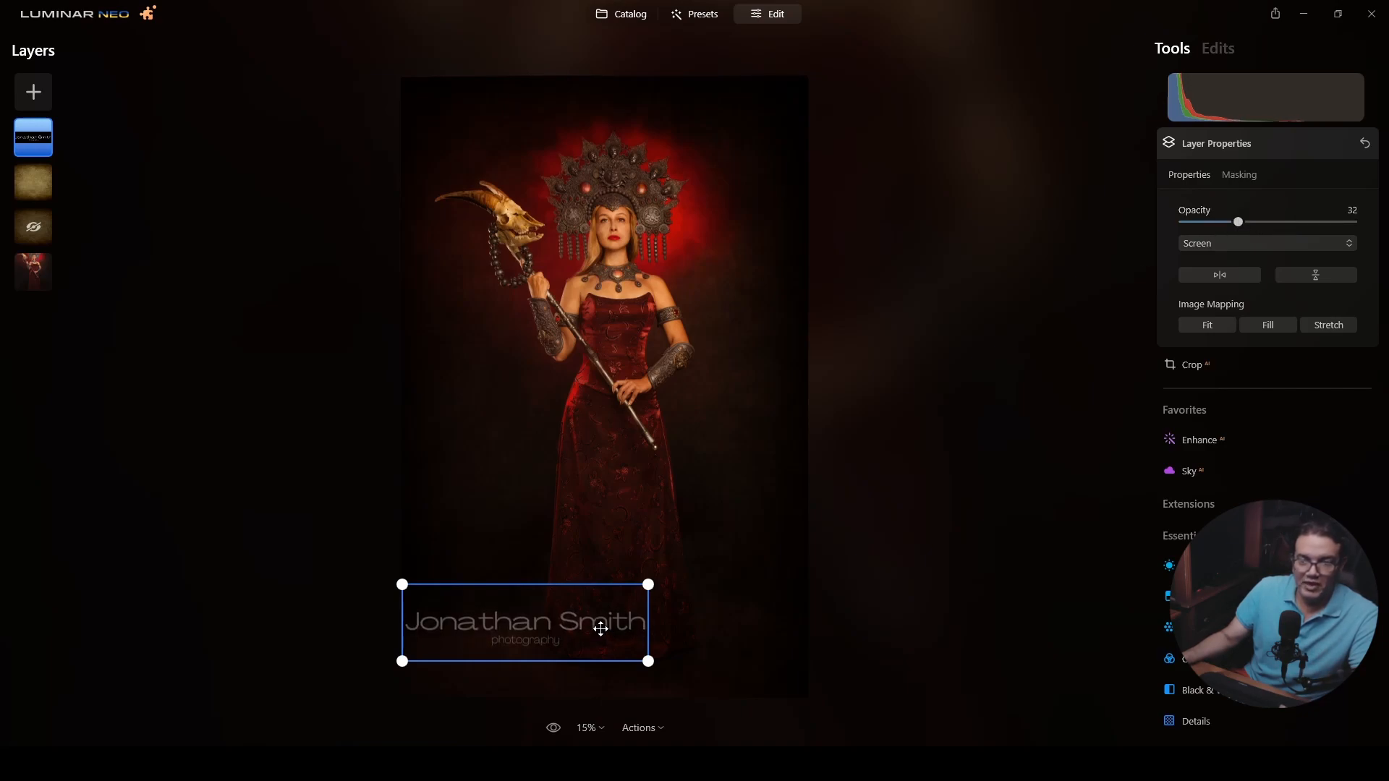